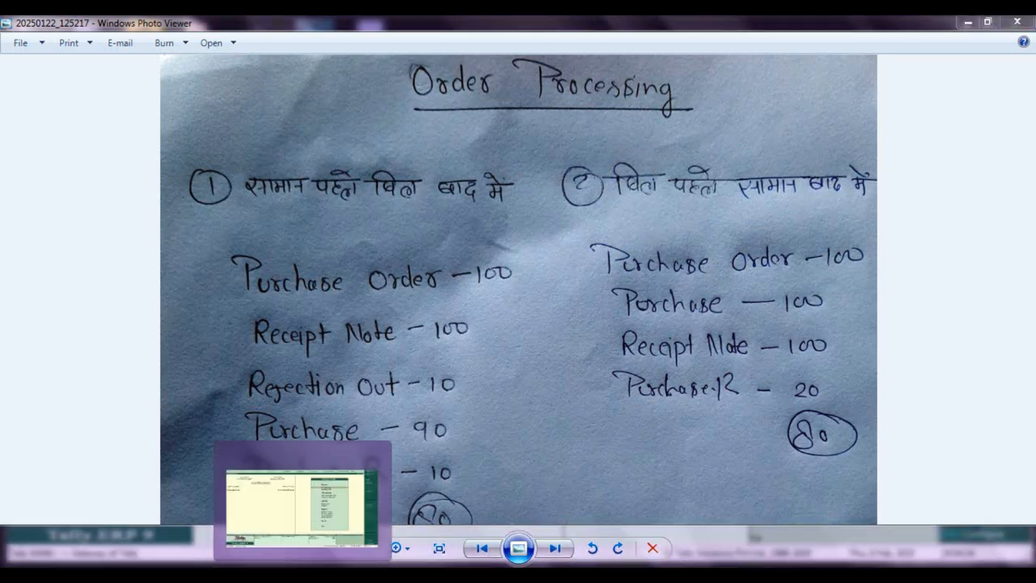
- Switch to Tally.ERP 9 and enable purchase order processing in the company's Inventory Features
click(315, 574)
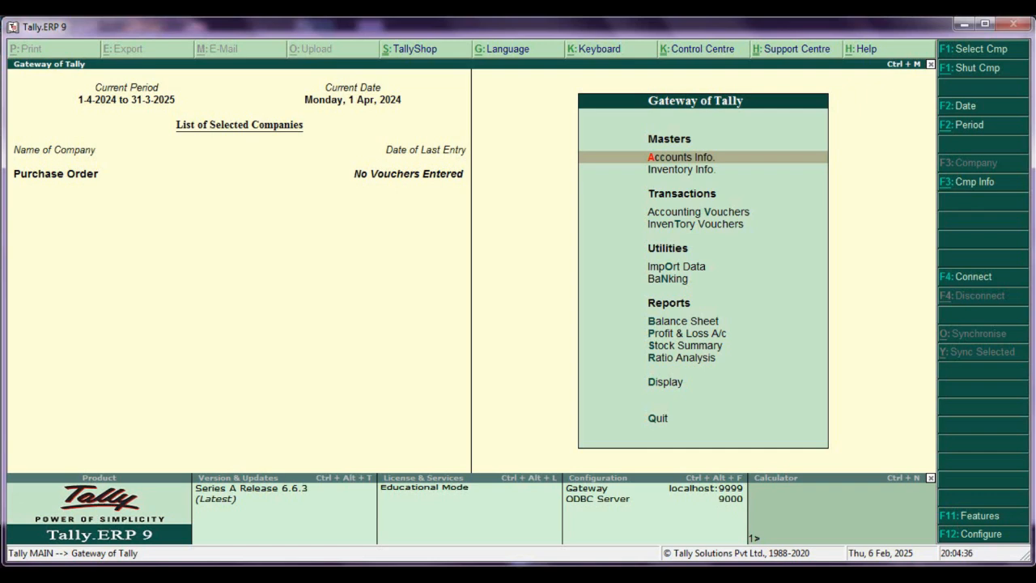
key(F11)
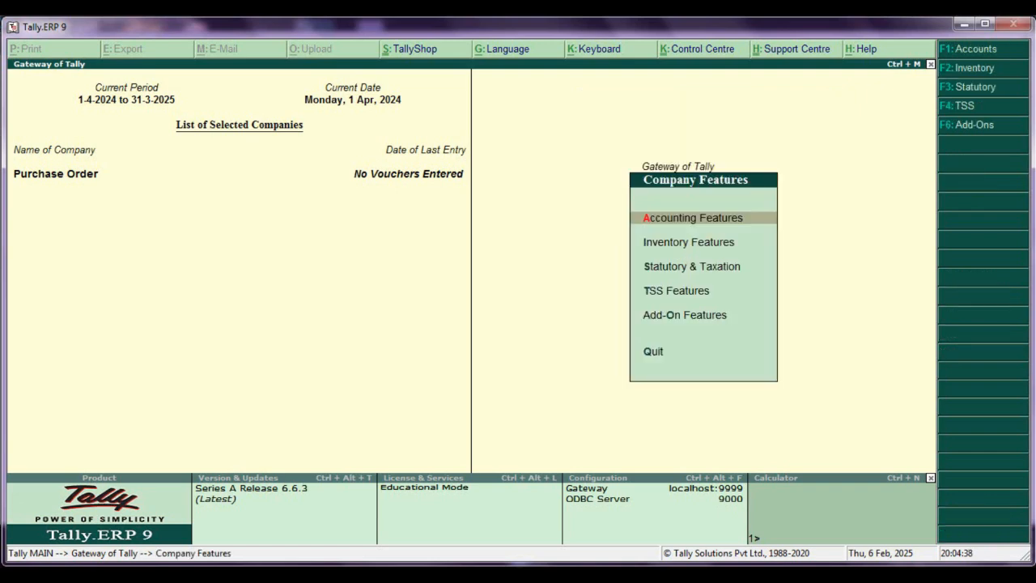
key(Down)
key(Return)
key(Return)
key(Return)
key(Return)
key(Return)
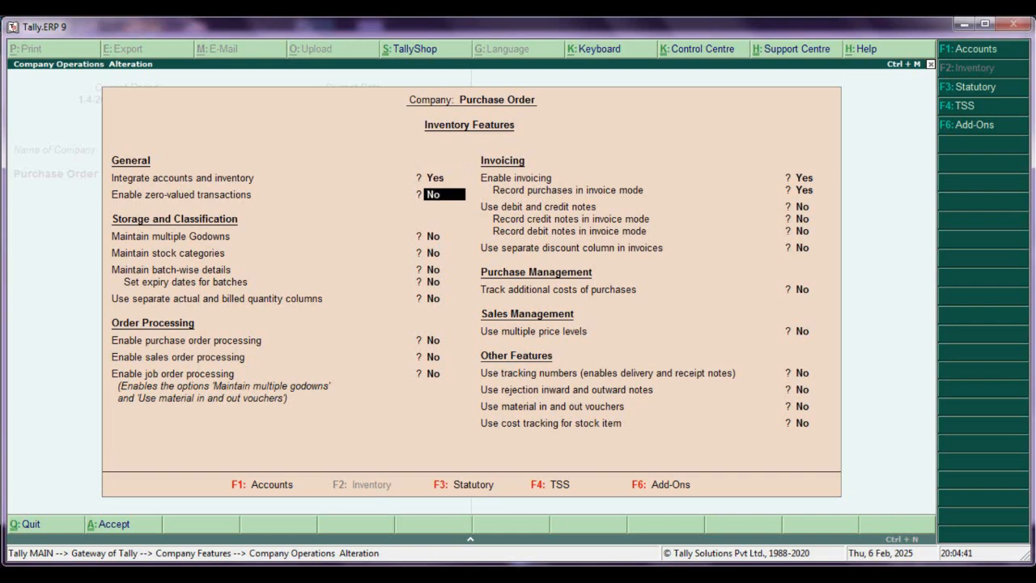
key(Return)
key(Return)
text(y)
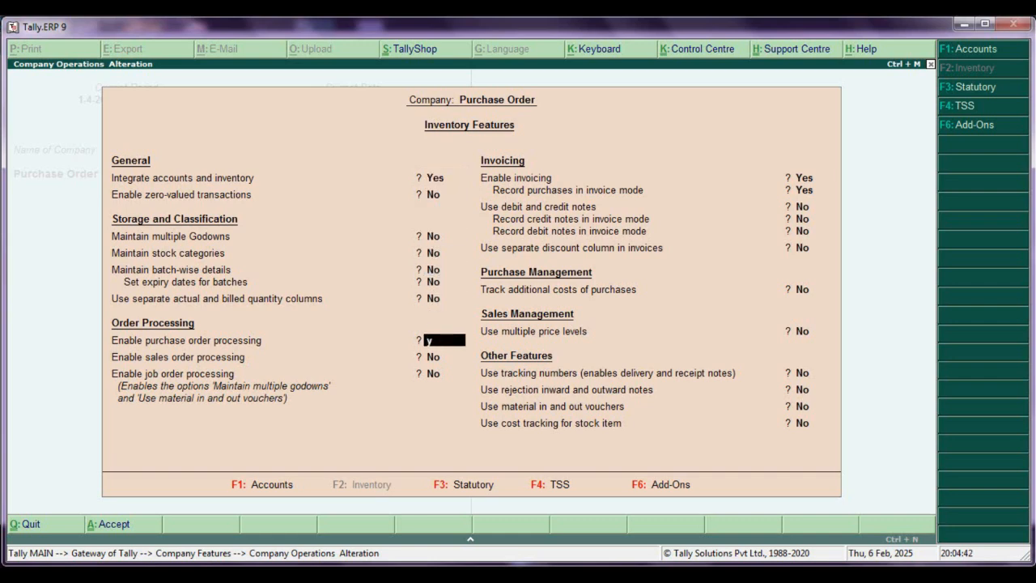
key(Return)
- Enable debit and credit notes in the inventory features, with both credit notes and debit notes recorded in invoice mode
key(Return)
key(Return)
key(Return)
key(Return)
text(y)
key(Return)
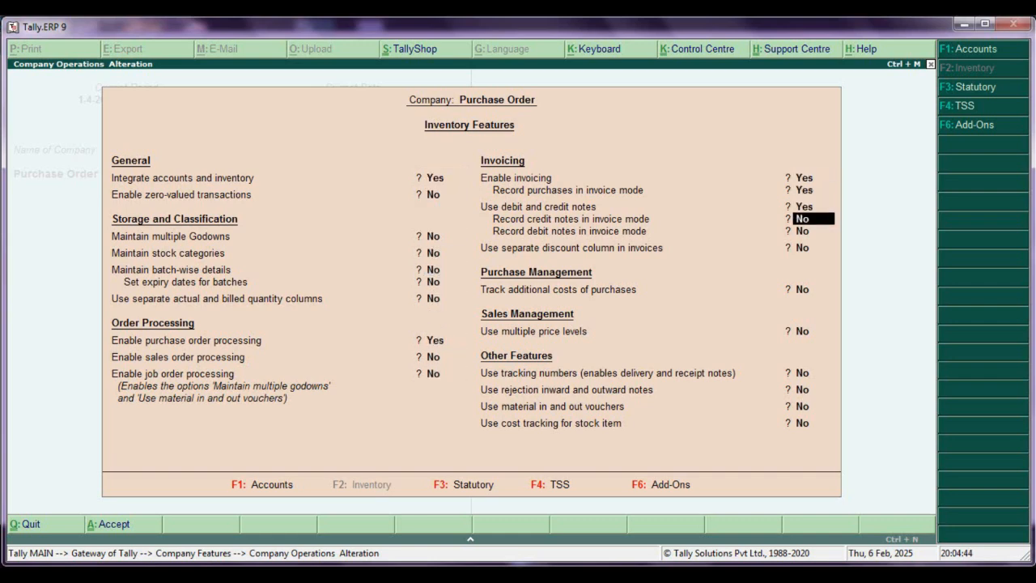
text(y)
key(Return)
text(y)
key(Return)
- Enable tracking numbers and rejection inward and outward notes, then save the inventory features
key(Return)
key(Return)
key(Return)
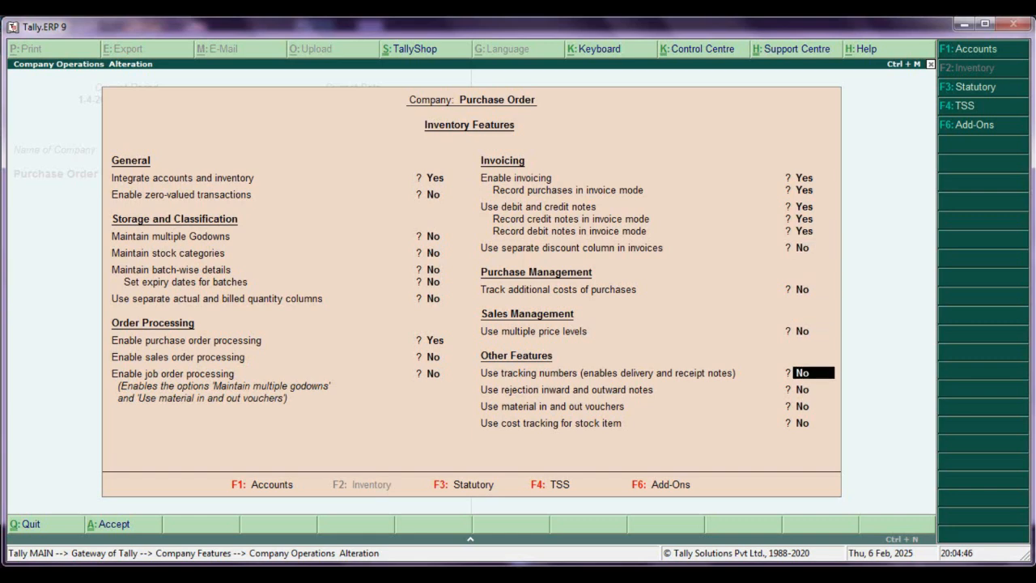
text(y)
key(Return)
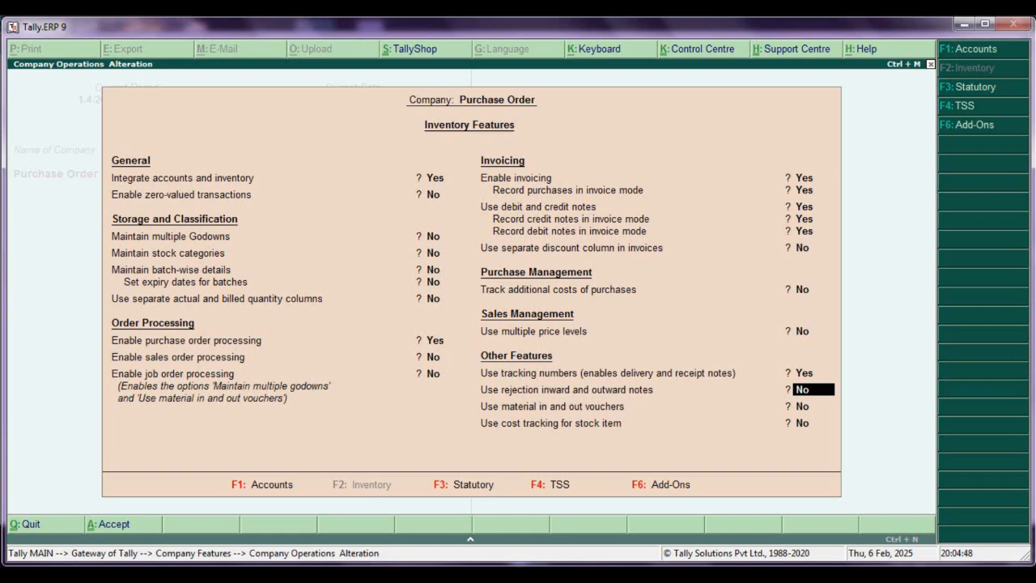
text(y)
key(Return)
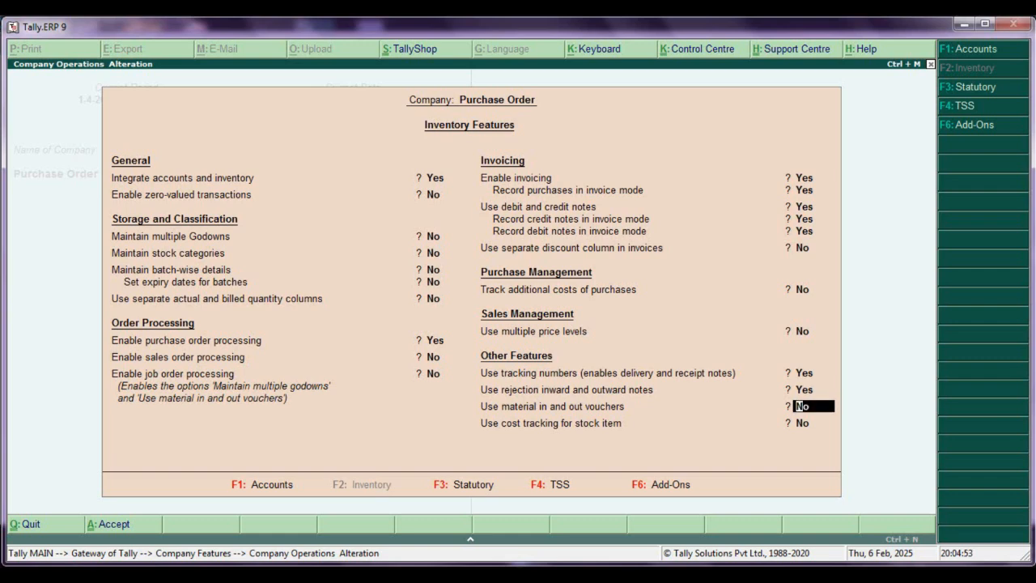
key(ctrl+a)
key(Escape)
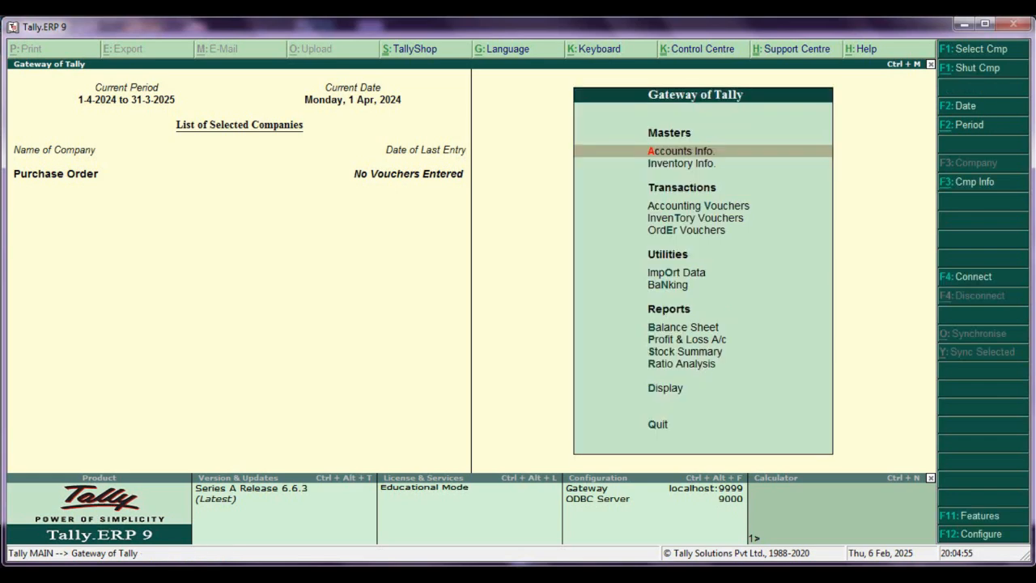
- Create a single stock group named Clothes under Primary
key(Down)
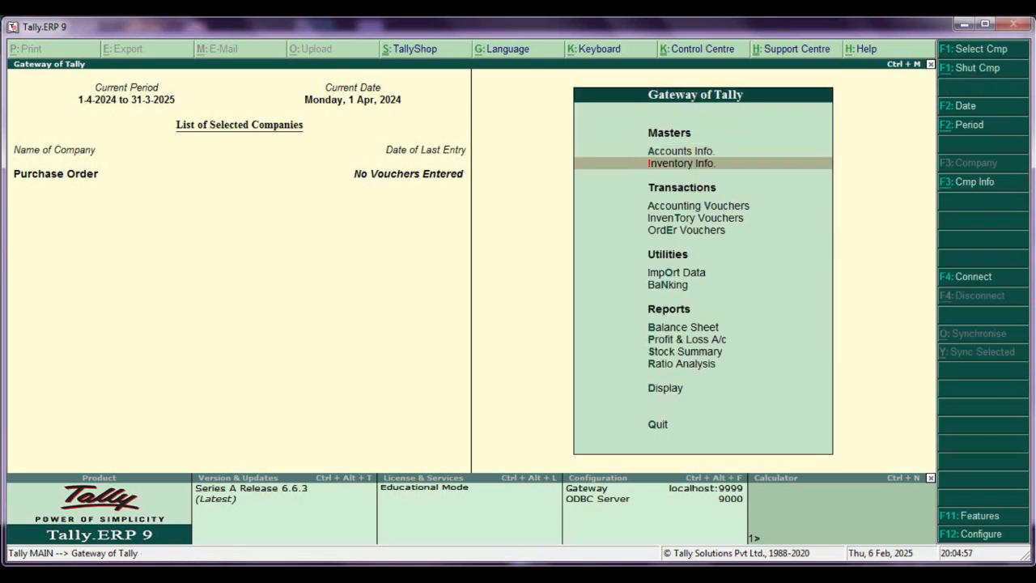
key(Return)
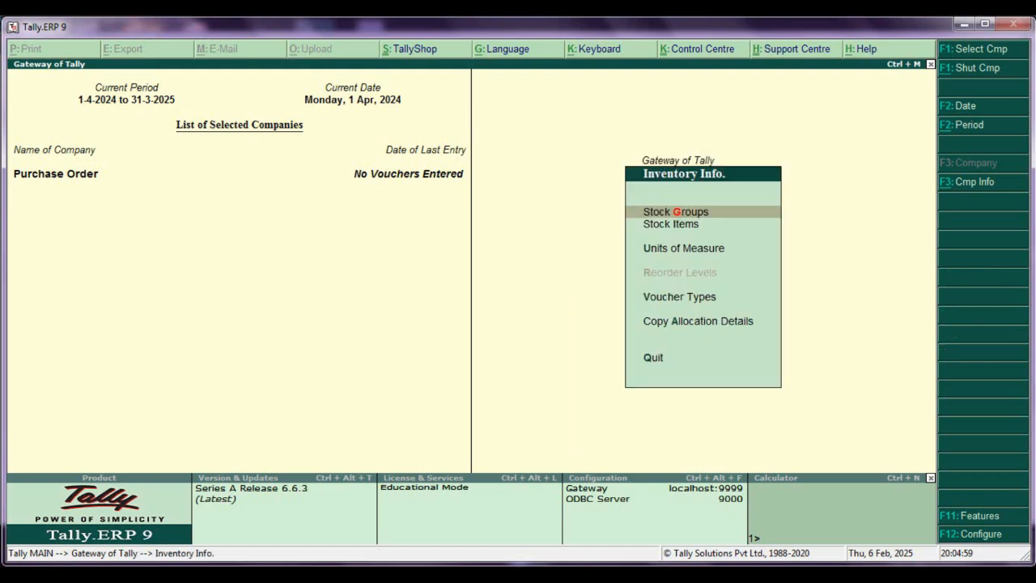
key(Return)
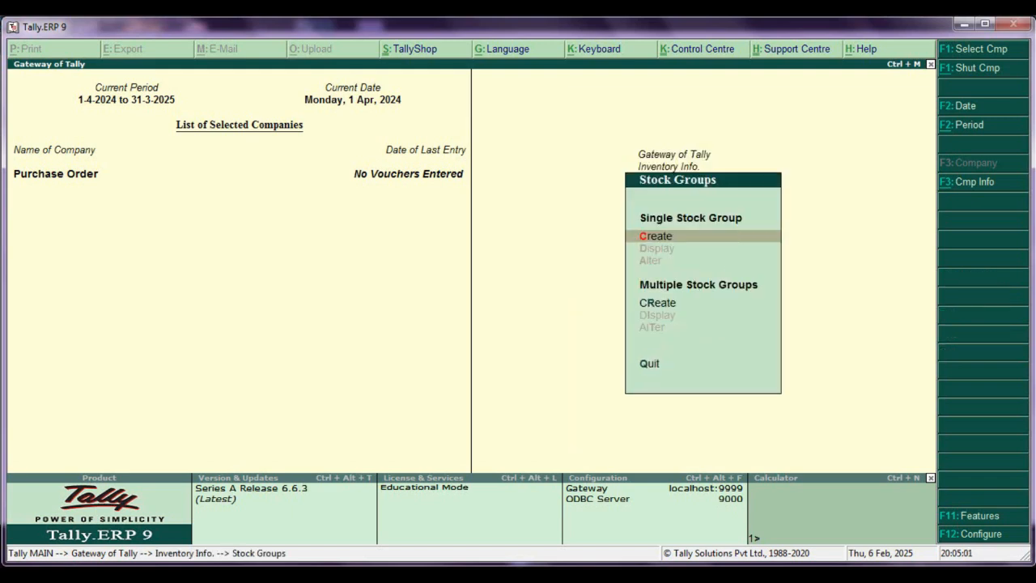
key(Return)
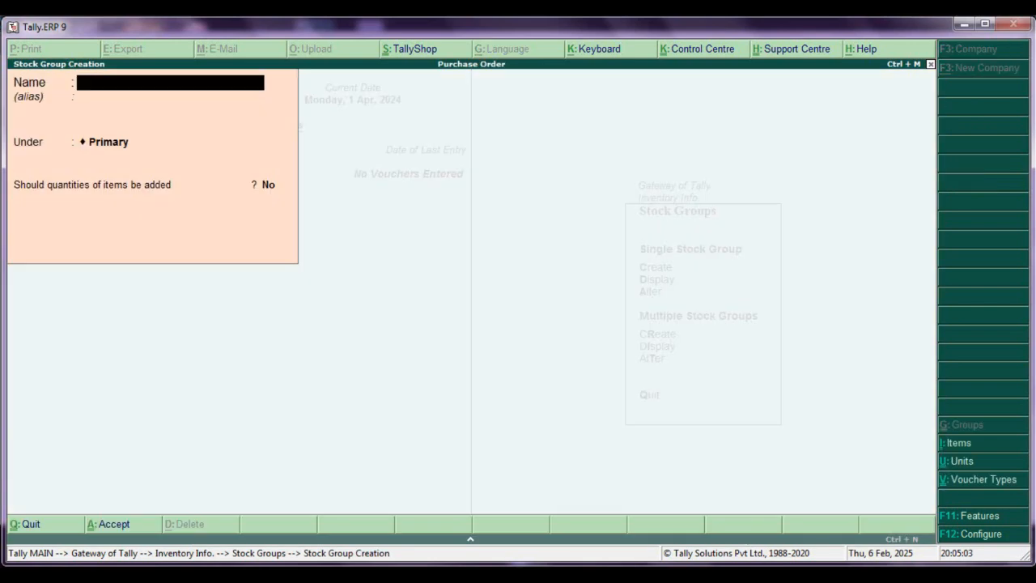
text(E)
key(BackSpace)
text(Clothes)
key(Return)
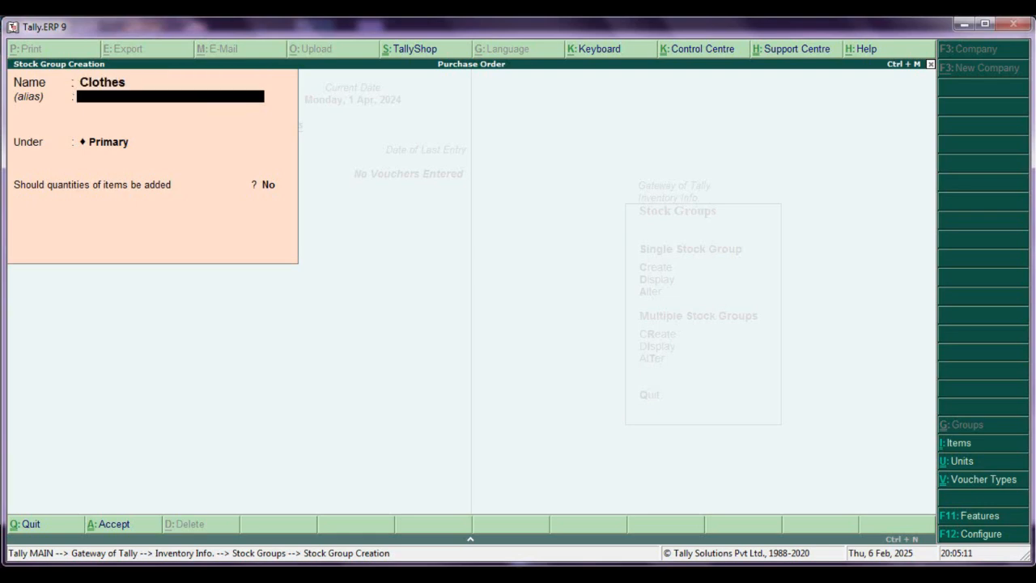
key(Return)
key(Return)
key(Return)
key(Escape)
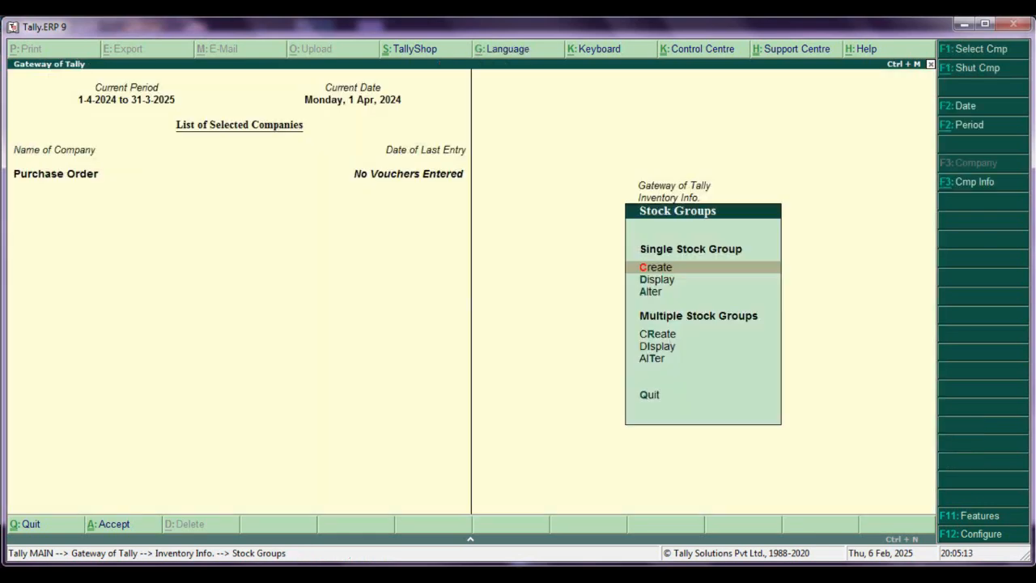
key(Escape)
- Create a simple unit of measure with the symbol pc and 0 decimal places
key(Down)
key(Down)
key(Return)
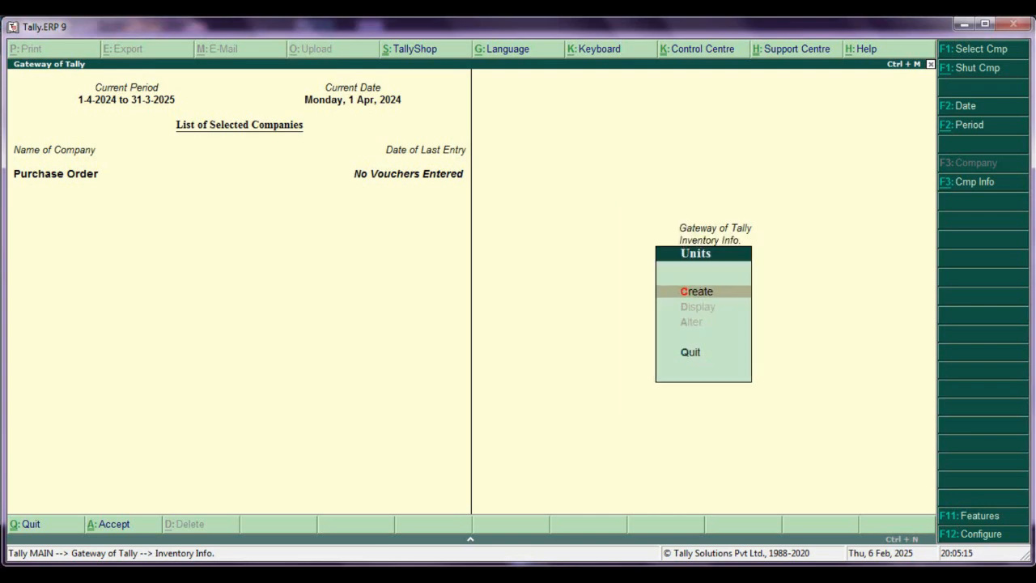
key(Return)
text(pc)
key(Return)
key(Return)
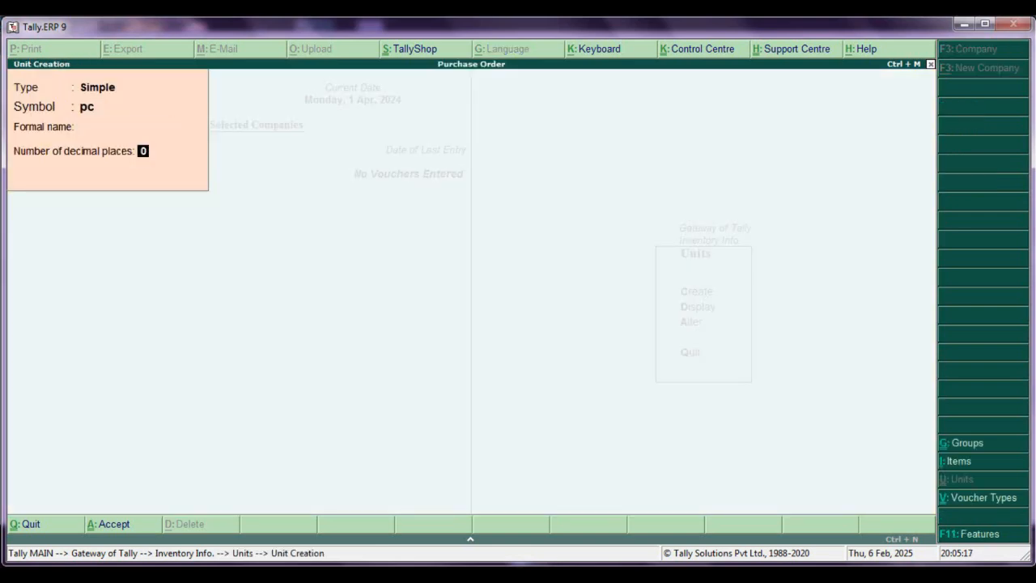
key(Return)
key(Return)
key(Escape)
key(Return)
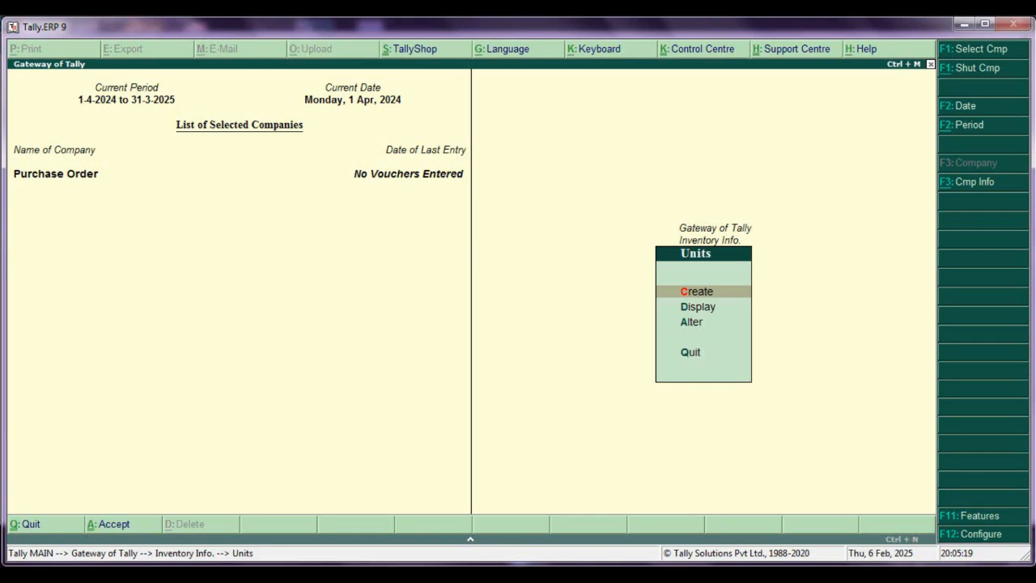
key(Escape)
- Start a single stock item named Jens under Clothes with the unit pc and no alternate unit
key(Up)
key(Return)
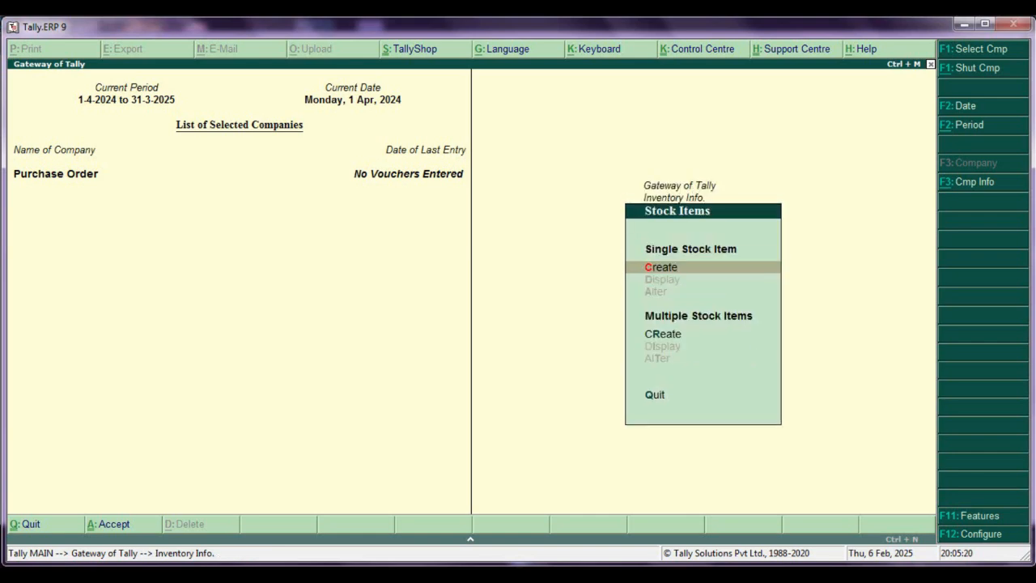
key(Return)
text(Jens)
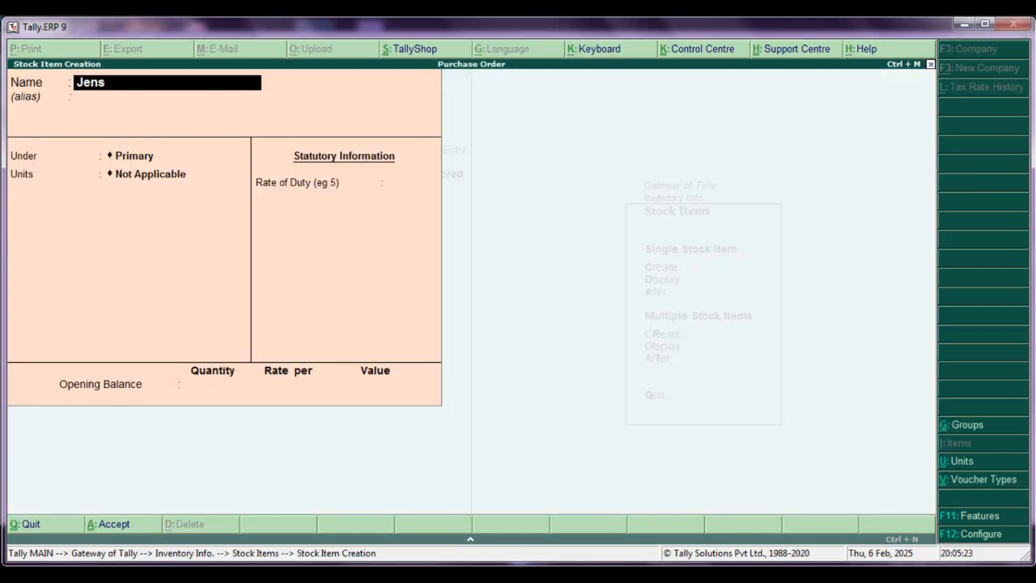
key(Return)
key(Down)
key(Return)
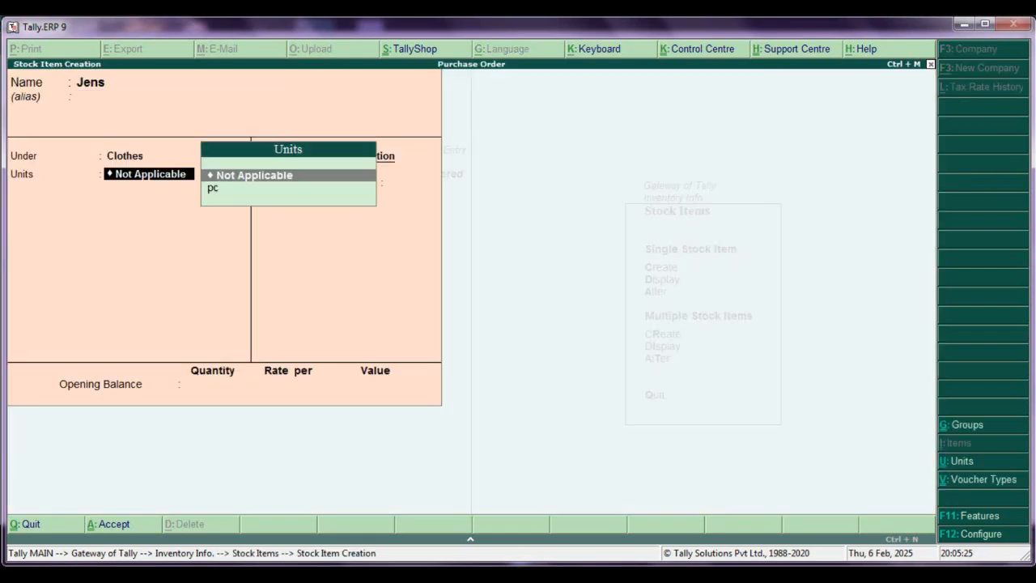
key(Down)
key(Return)
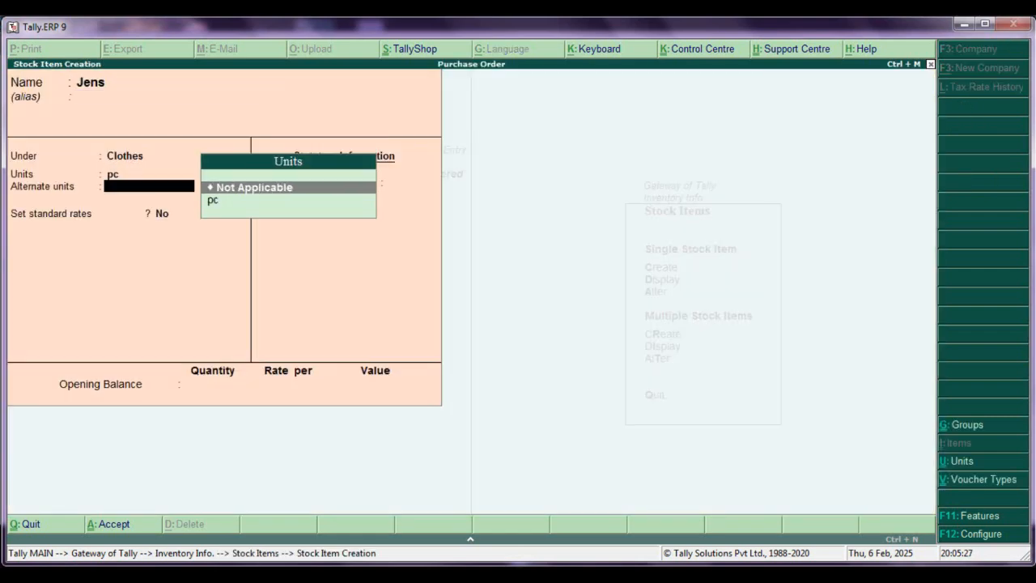
key(Return)
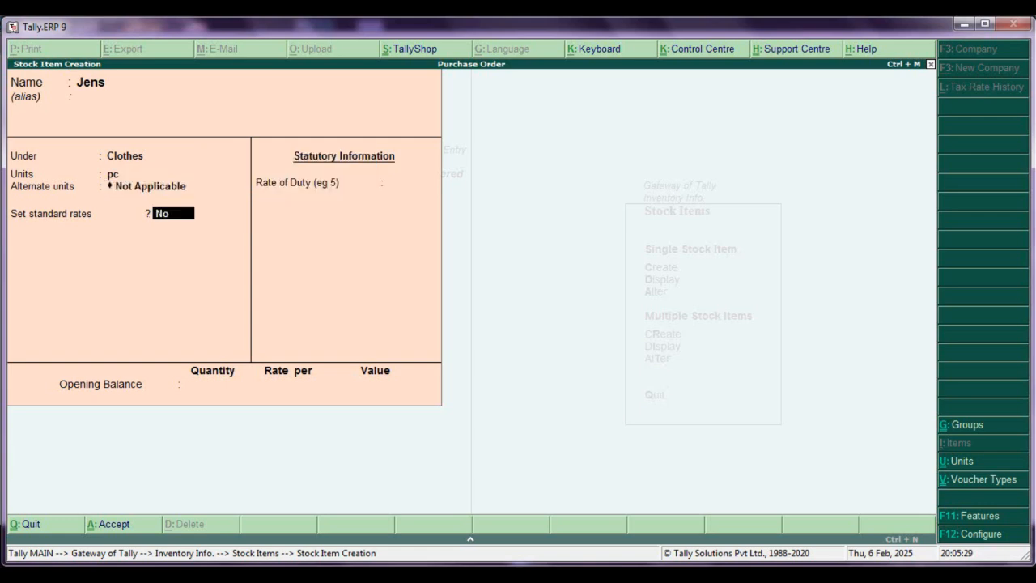
- Enable standard rates for Jens and enter a standard cost of 1,400 per pc and a standard selling price from 1-Apr-2024
key(y)
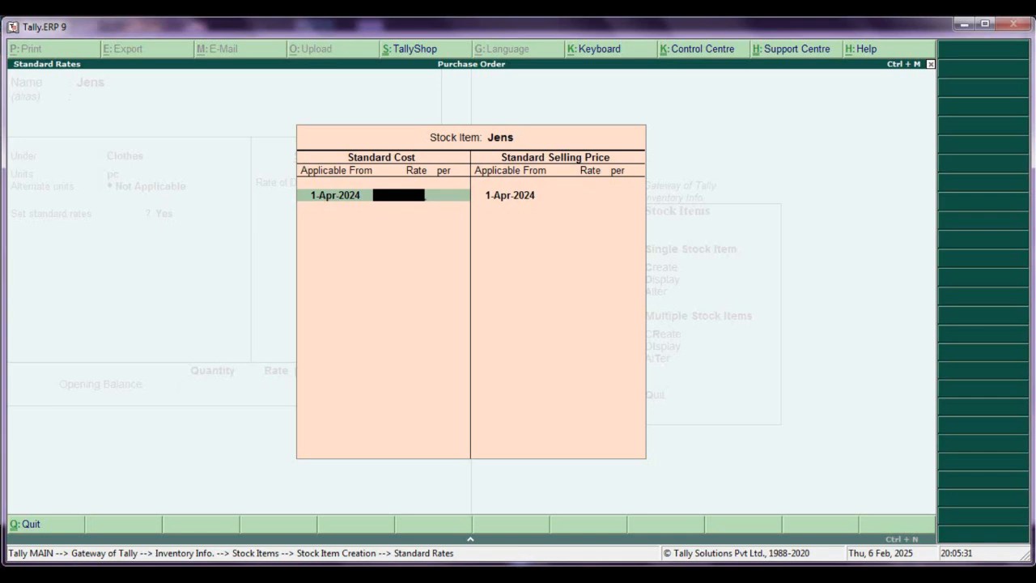
text(1,400)
key(Return)
key(Return)
key(Return)
key(Return)
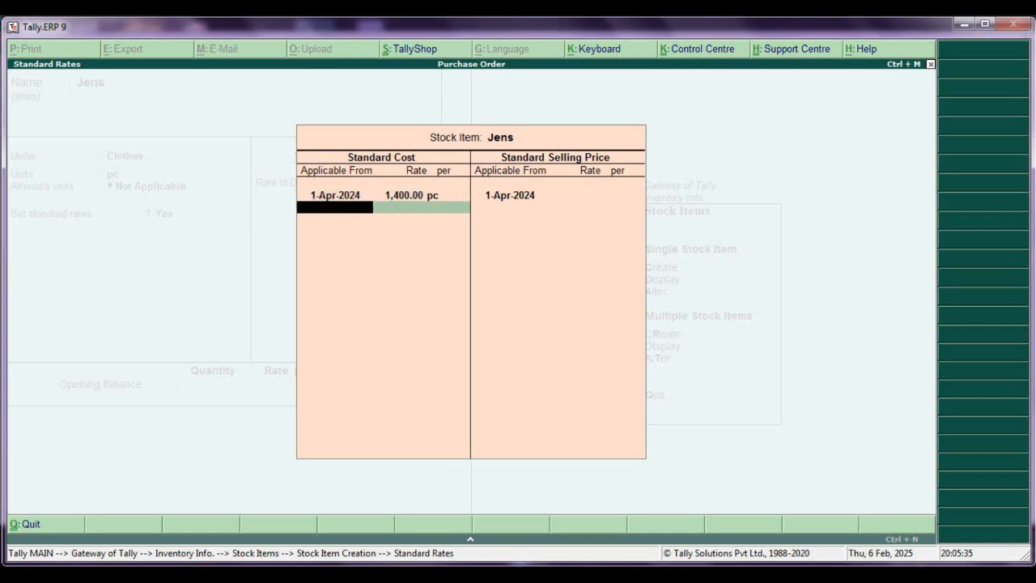
text(1600)
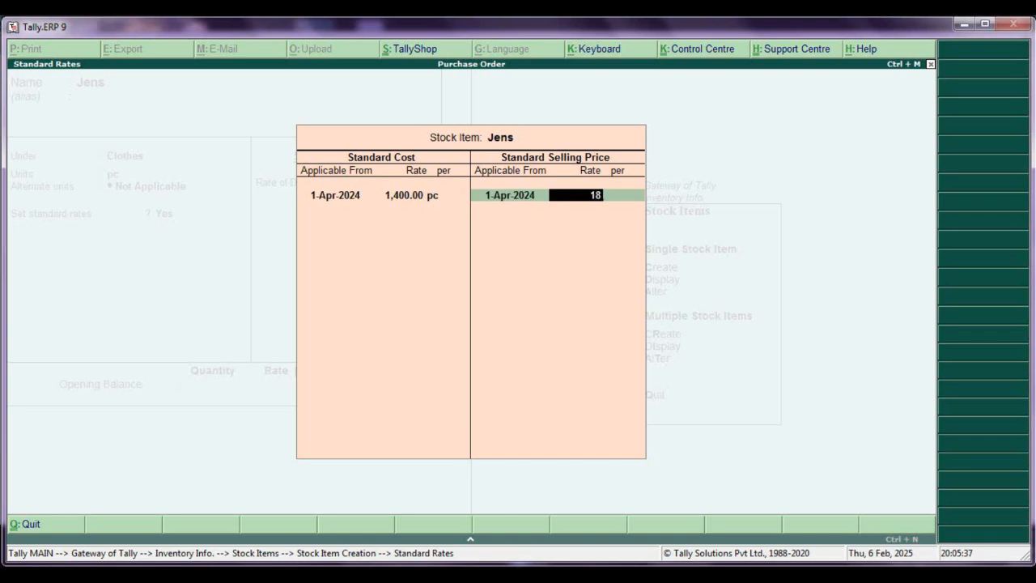
key(Return)
key(Return)
key(Return)
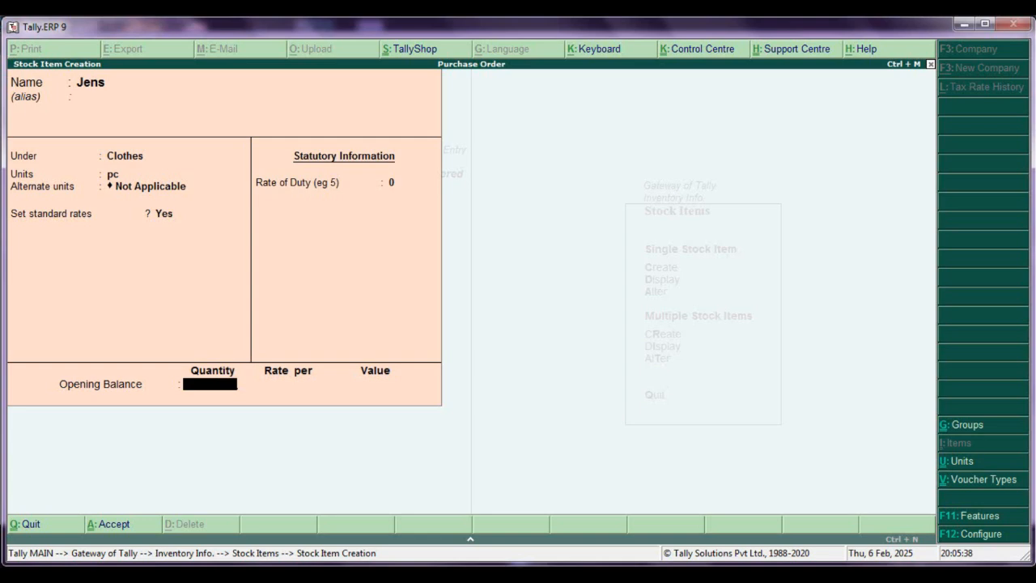
- Save the Jens stock item without an opening balance and leave stock item creation
key(Return)
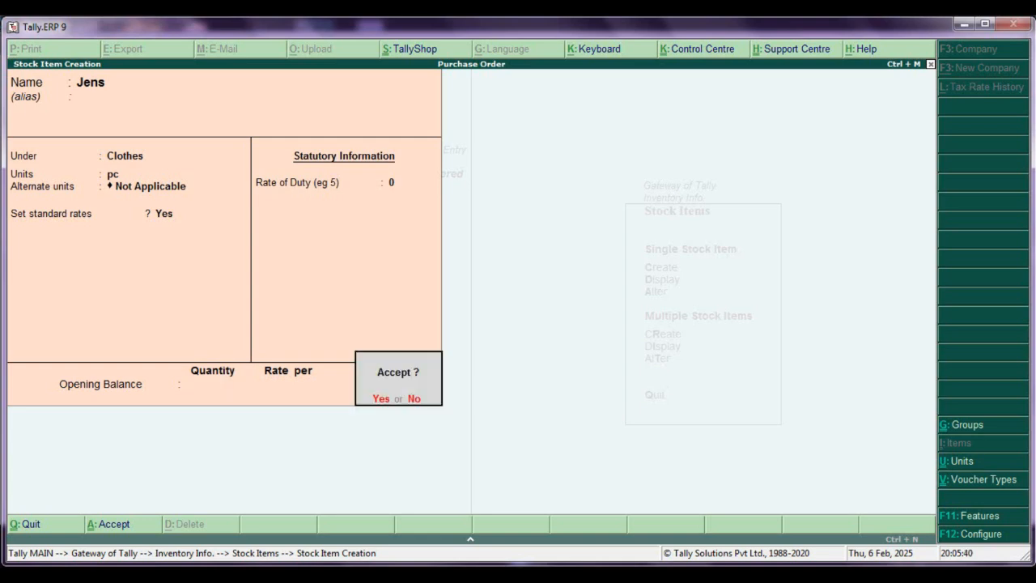
key(Return)
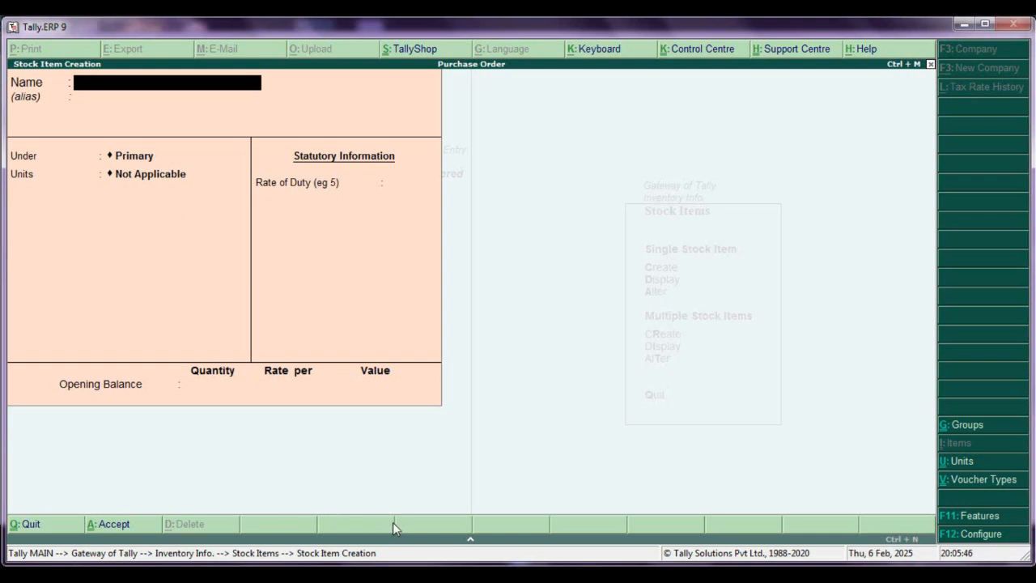
key(Escape)
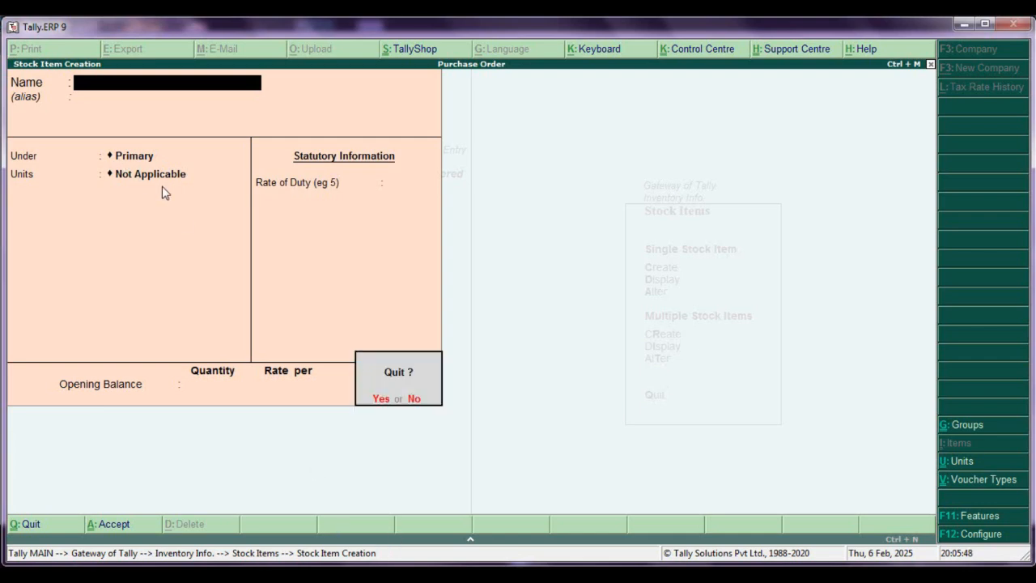
key(Escape)
key(Escape)
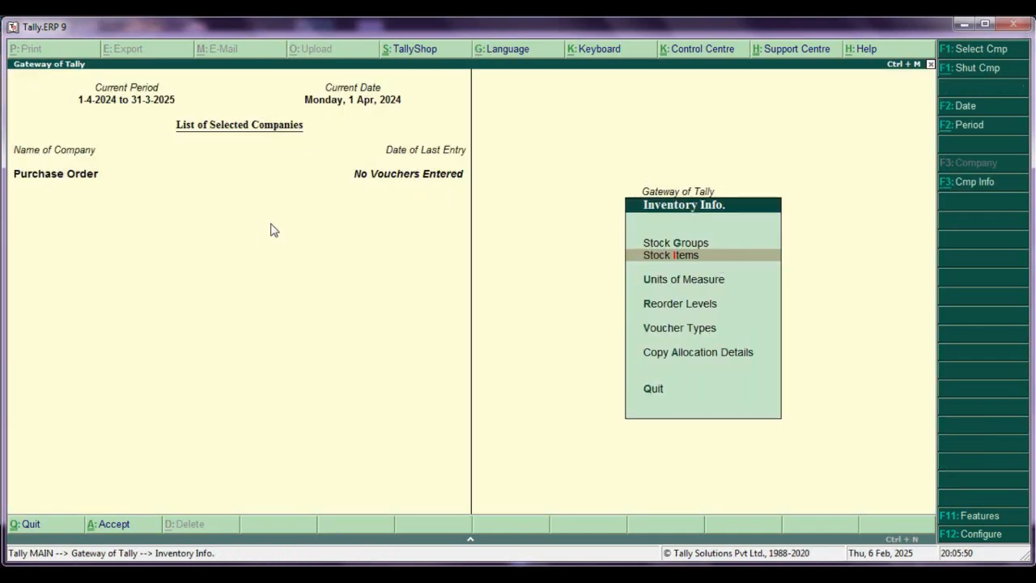
- Open a new purchase order voucher from the order vouchers
key(Escape)
key(Down)
key(Down)
key(Down)
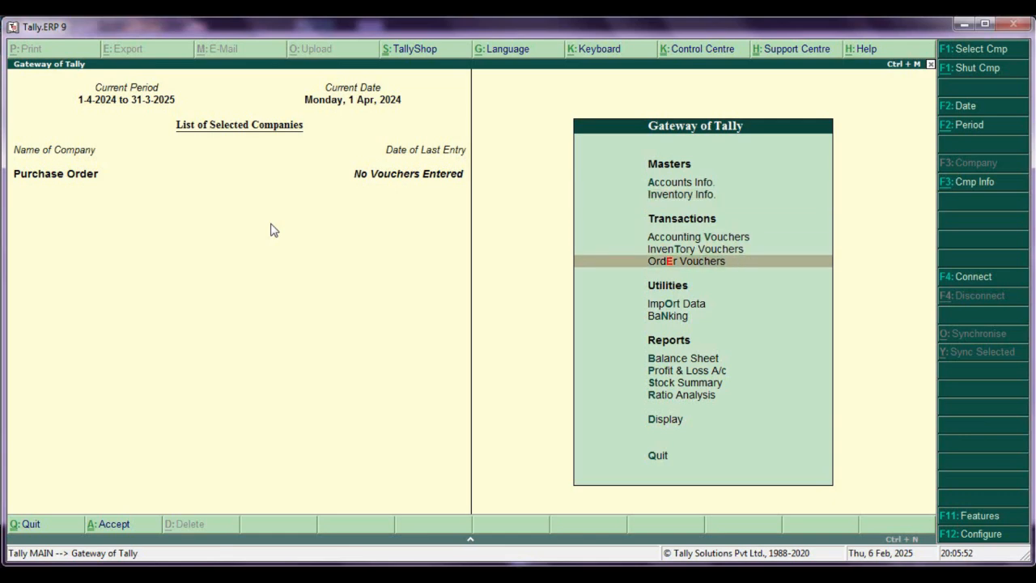
key(Return)
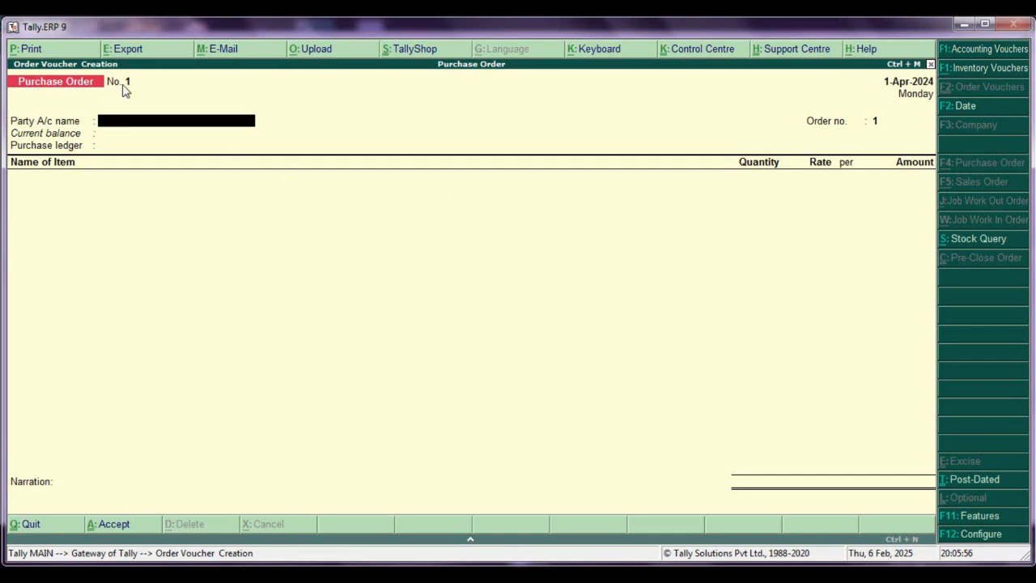
- Create a party ledger named Ankit Traders under Sundry Creditors from within the purchase order and save it
key(alt+c)
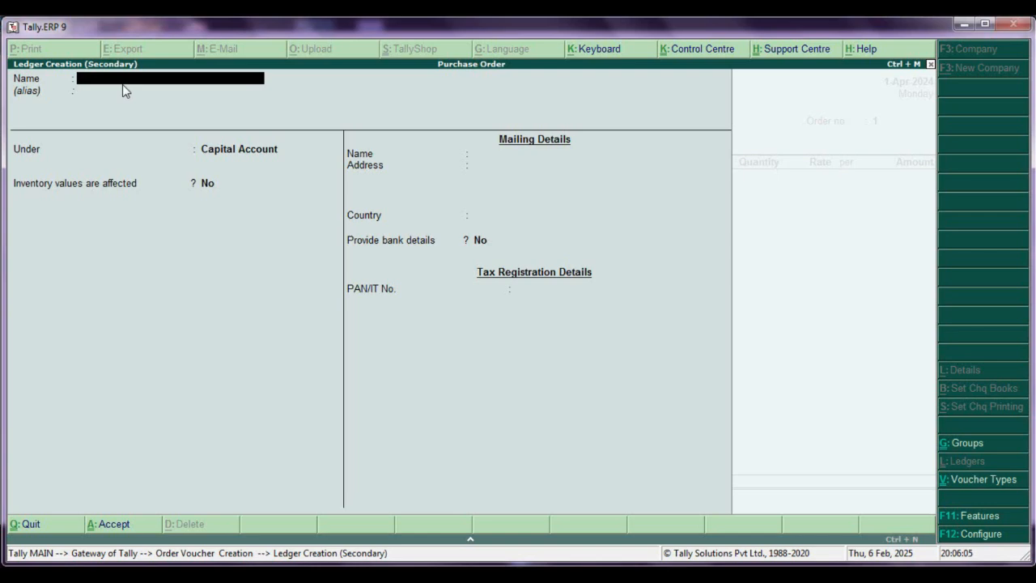
text(Ankit Traders)
key(Return)
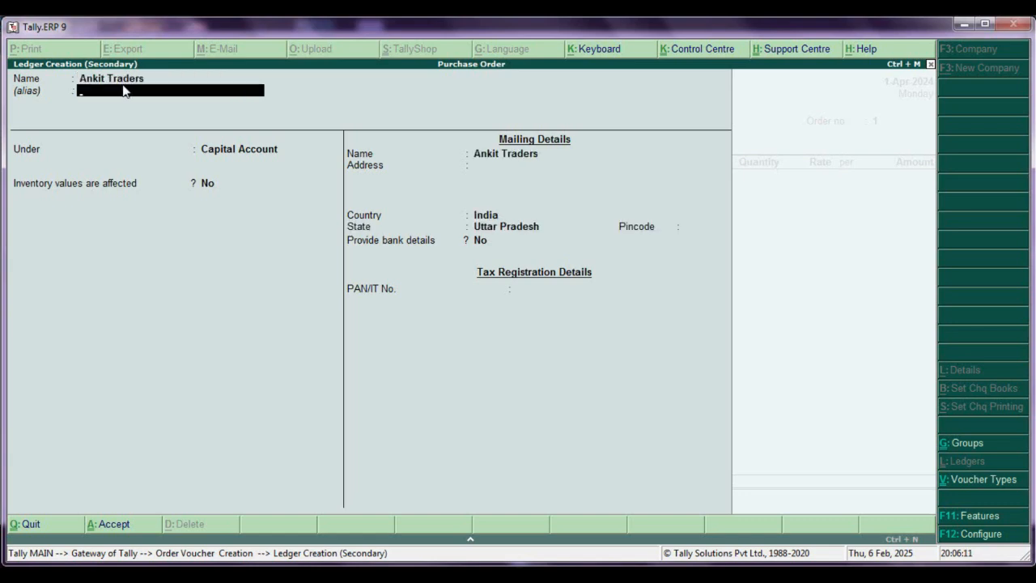
key(Return)
text(S)
key(Down)
key(Down)
key(Down)
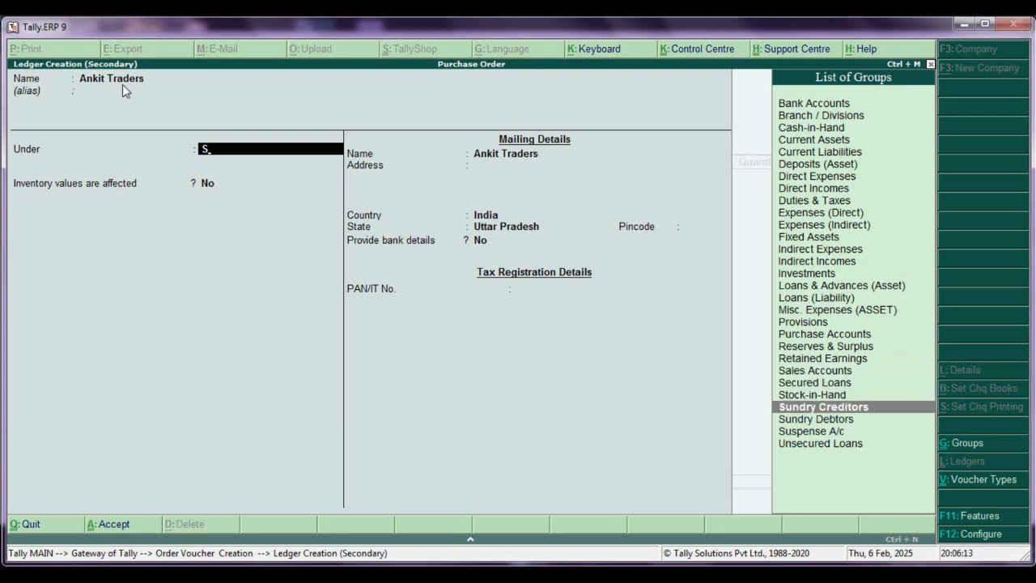
key(Return)
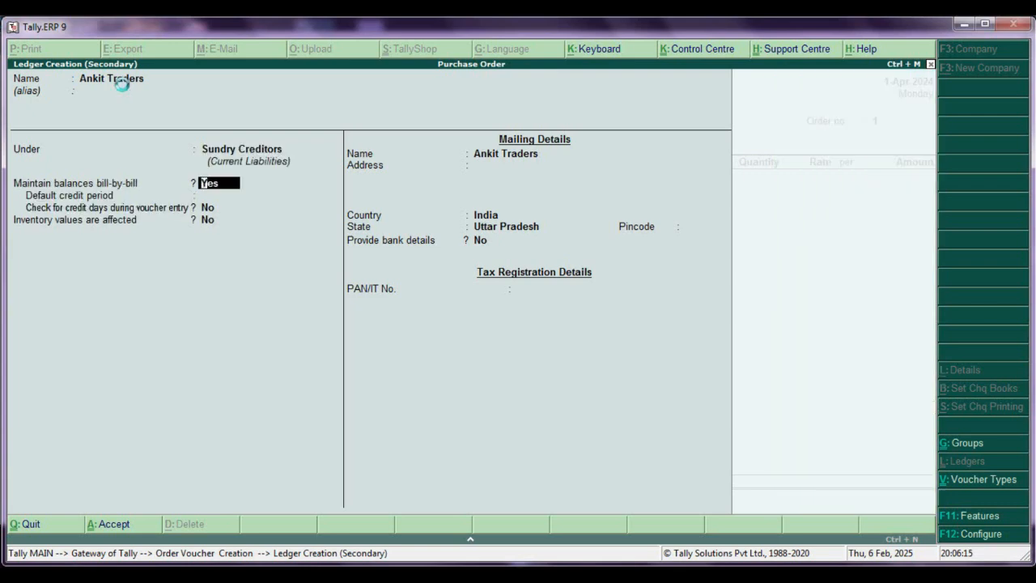
key(ctrl+a)
- Use Ankit Traders as the party account and set the order number to A
key(Return)
key(ctrl+a)
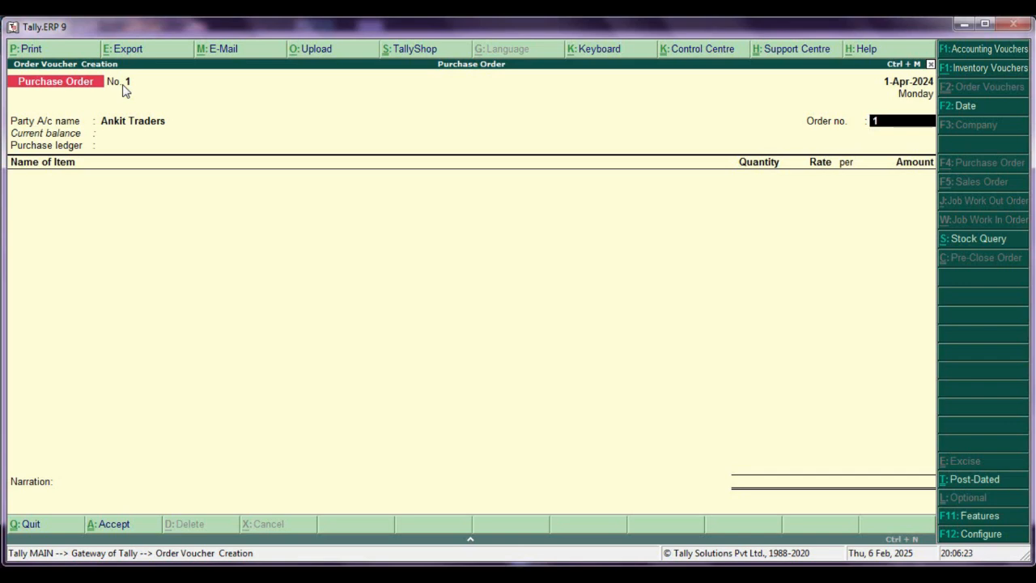
text(A)
key(Return)
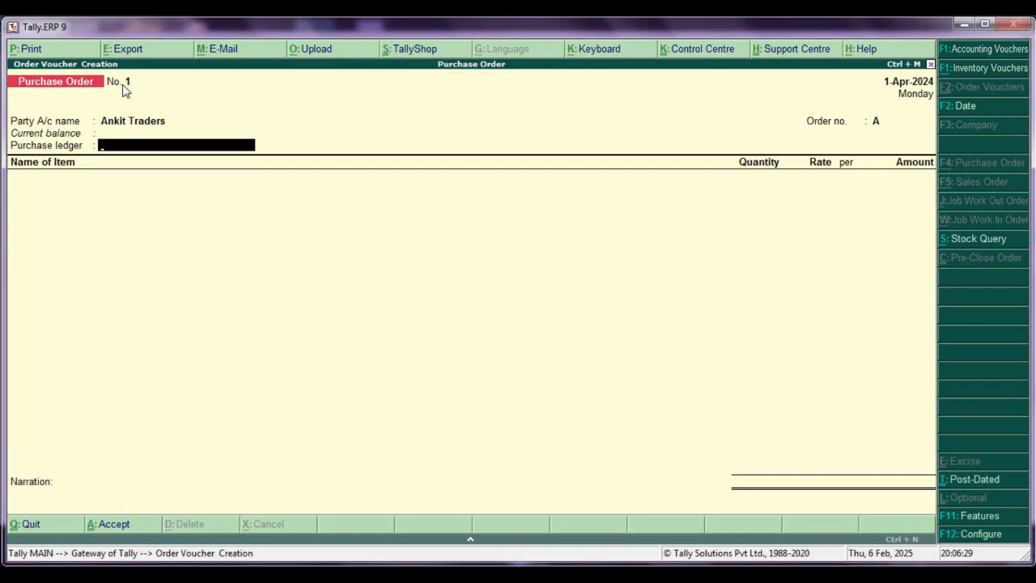
- Create a ledger named Purchase under Purchase Accounts and use it as the order's purchase ledger
key(alt+c)
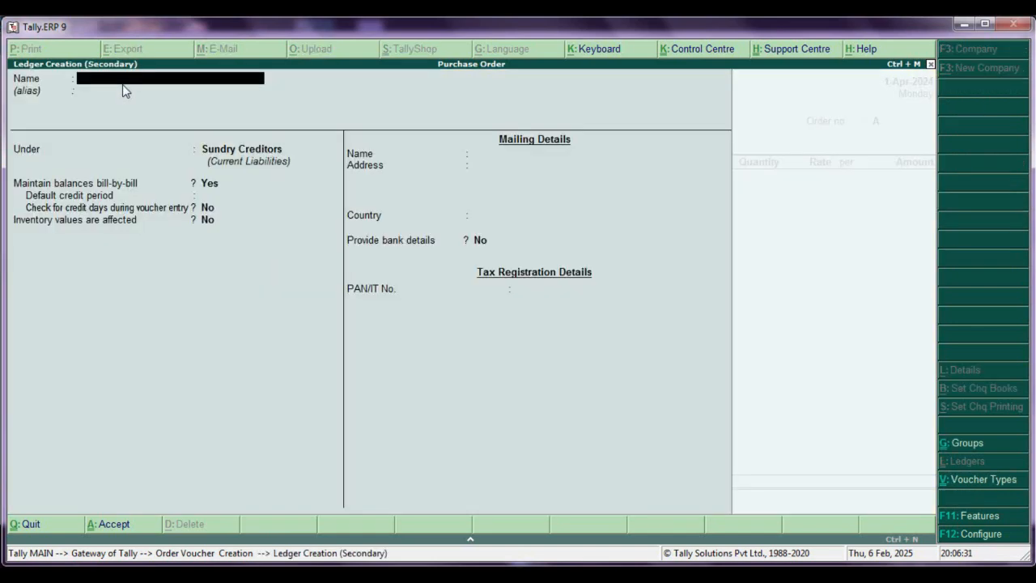
text(Purchase)
key(Return)
key(Return)
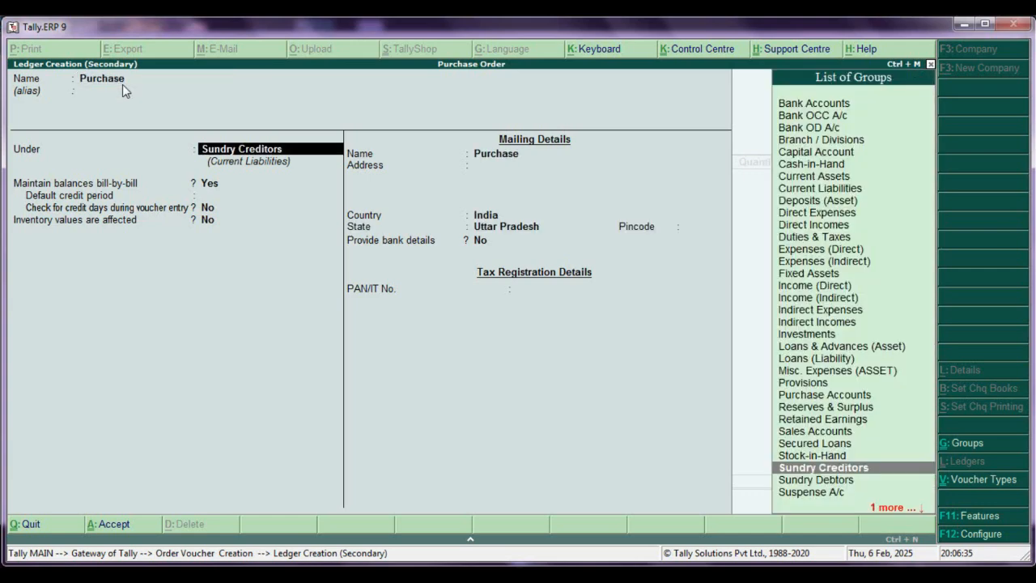
text(p)
key(Down)
key(Return)
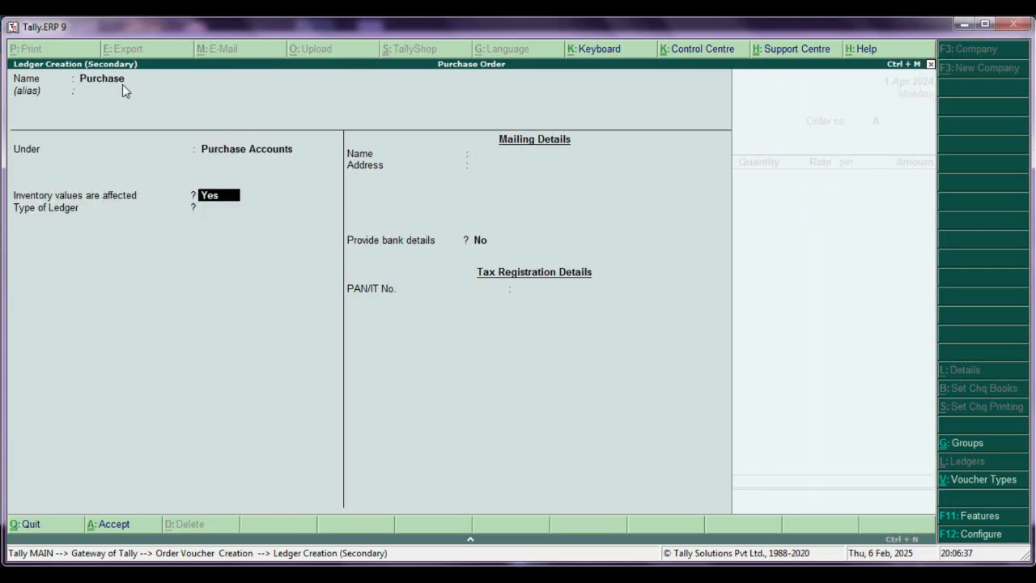
key(ctrl+a)
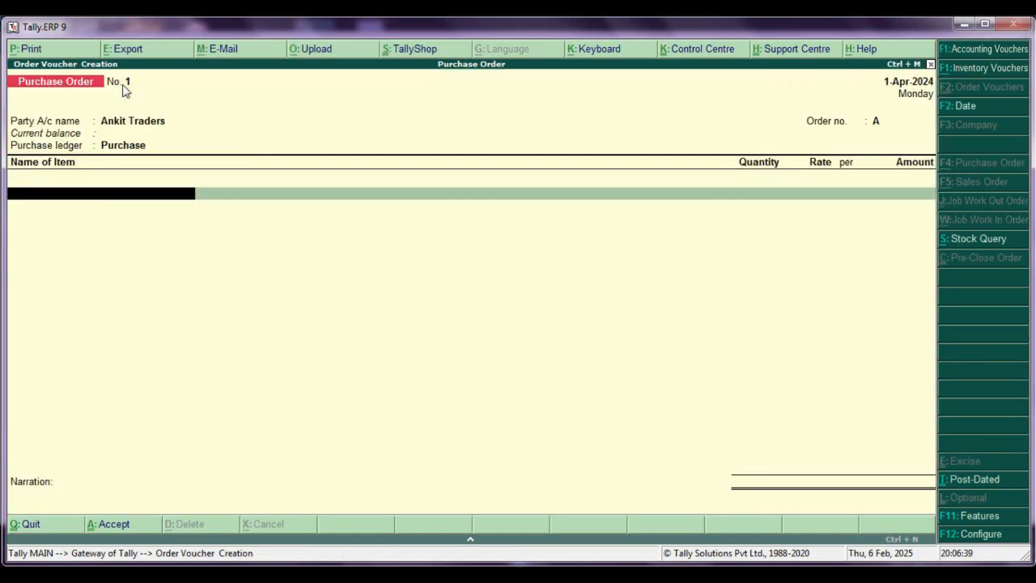
- Add the item Jens to the order, due in 2 days, with a quantity of 100 pc at 1,400 per pc
key(Return)
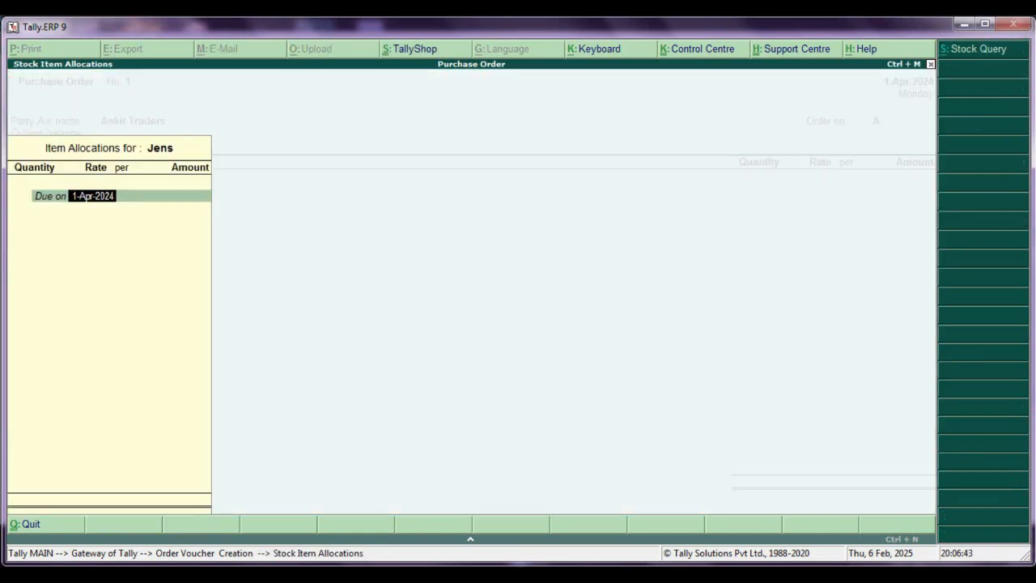
key(alt+Tab)
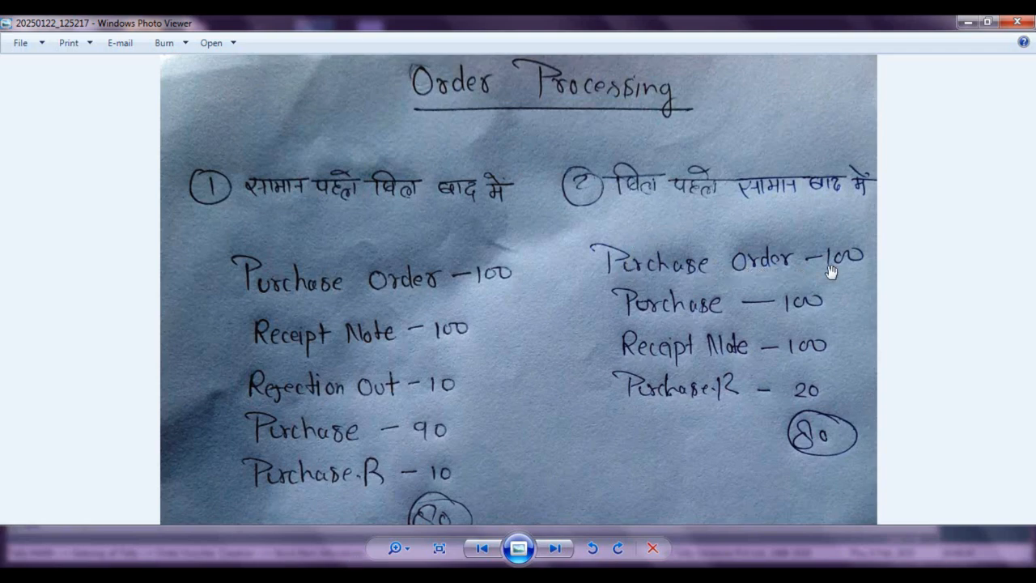
key(alt+Tab)
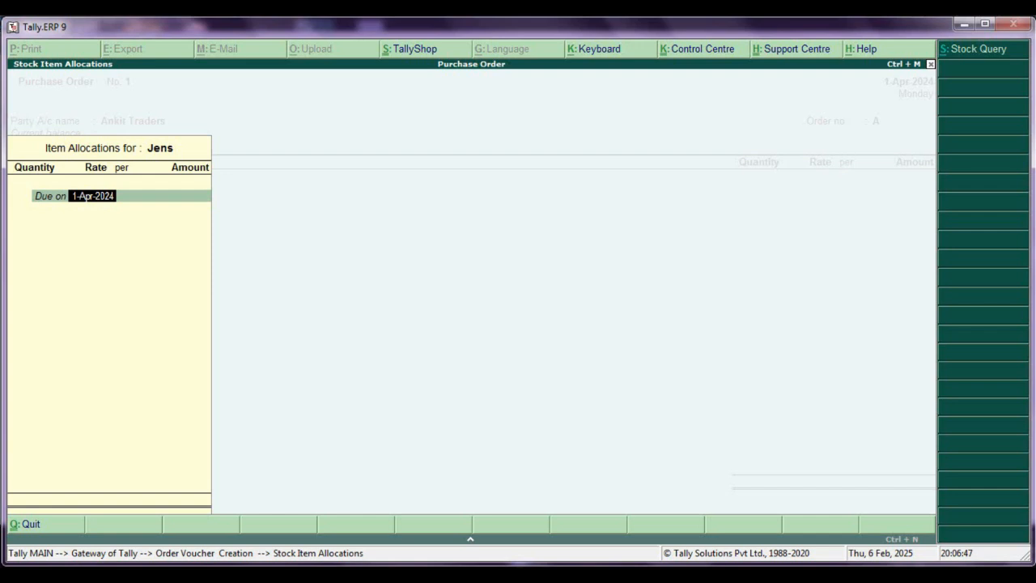
text(2)
key(Return)
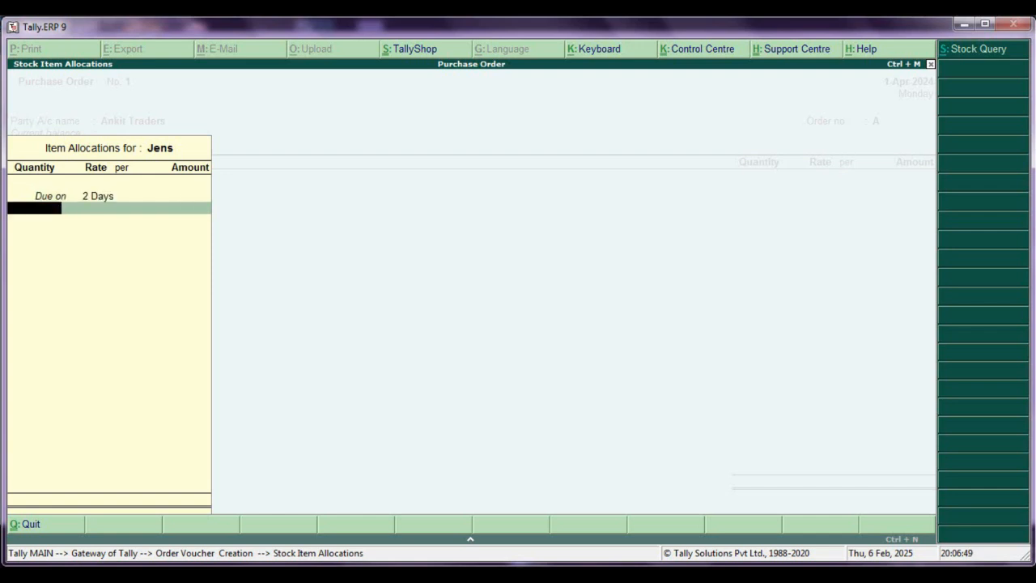
text(100)
key(Return)
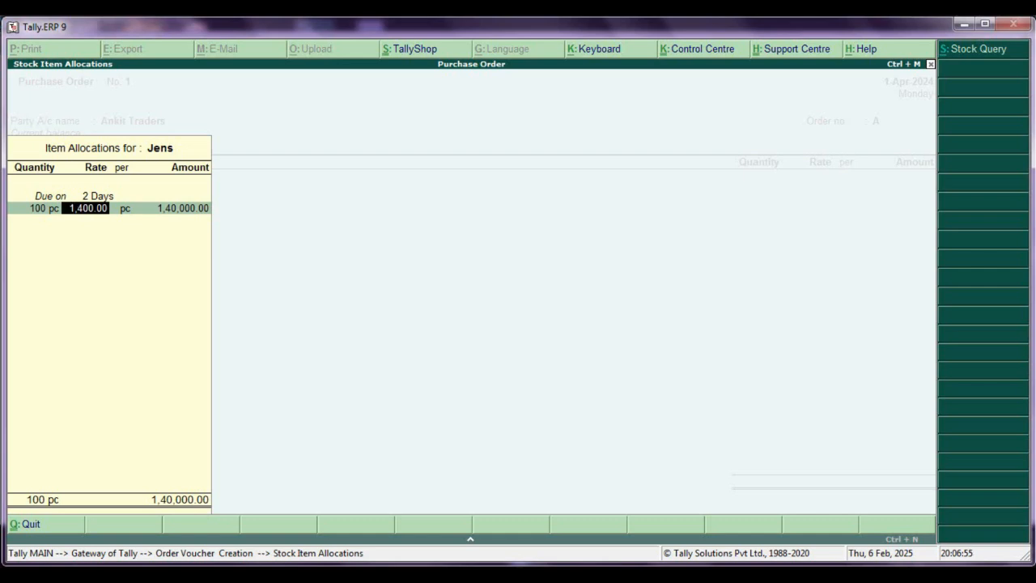
key(Return)
key(Return)
key(Return)
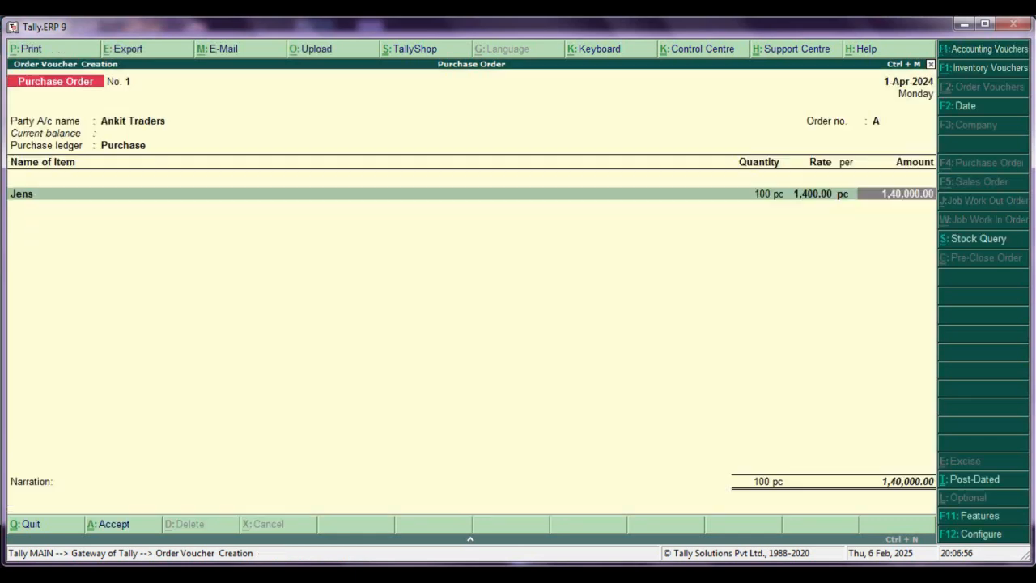
- End the item list and save the purchase order without a narration
key(Return)
key(Return)
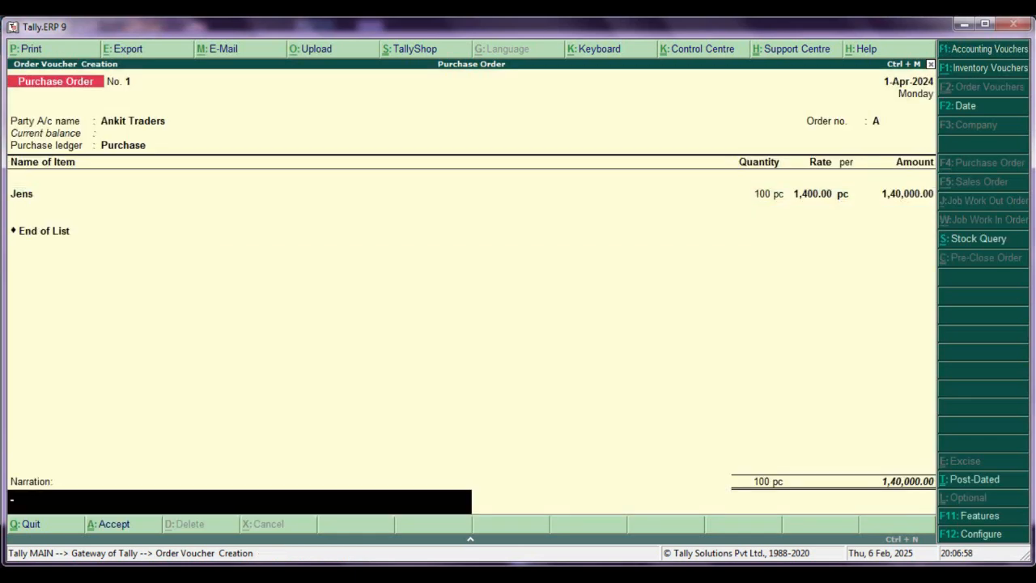
key(Return)
key(Return)
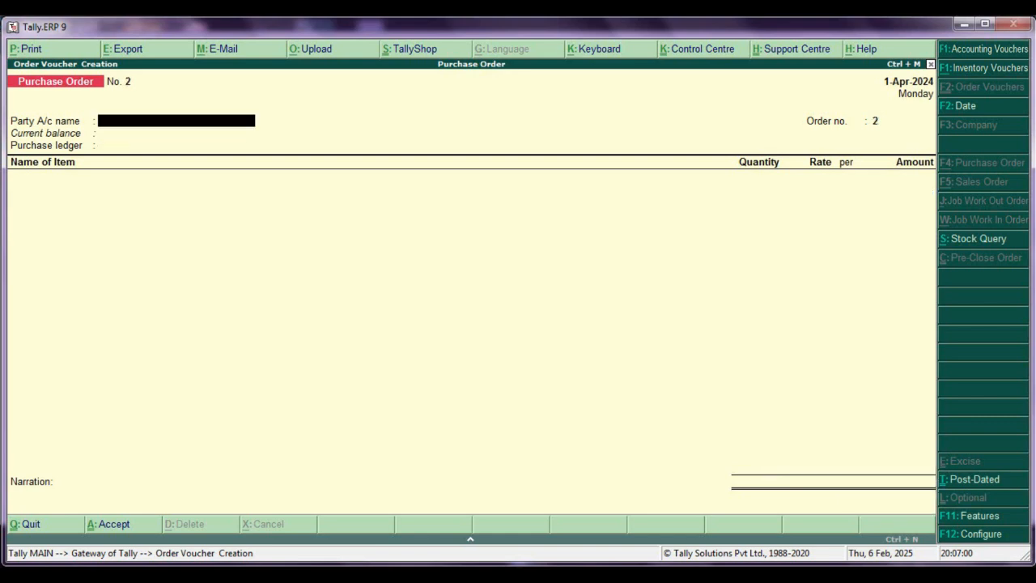
- Leave order voucher creation and check the Stock Summary report
key(Escape)
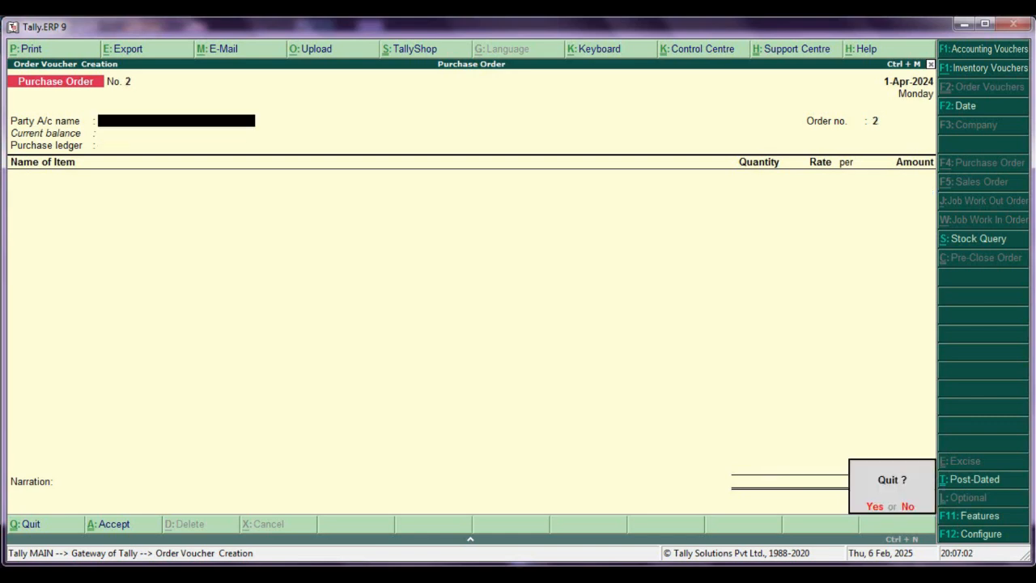
key(Return)
key(Down)
key(Down)
key(Down)
key(Down)
key(Down)
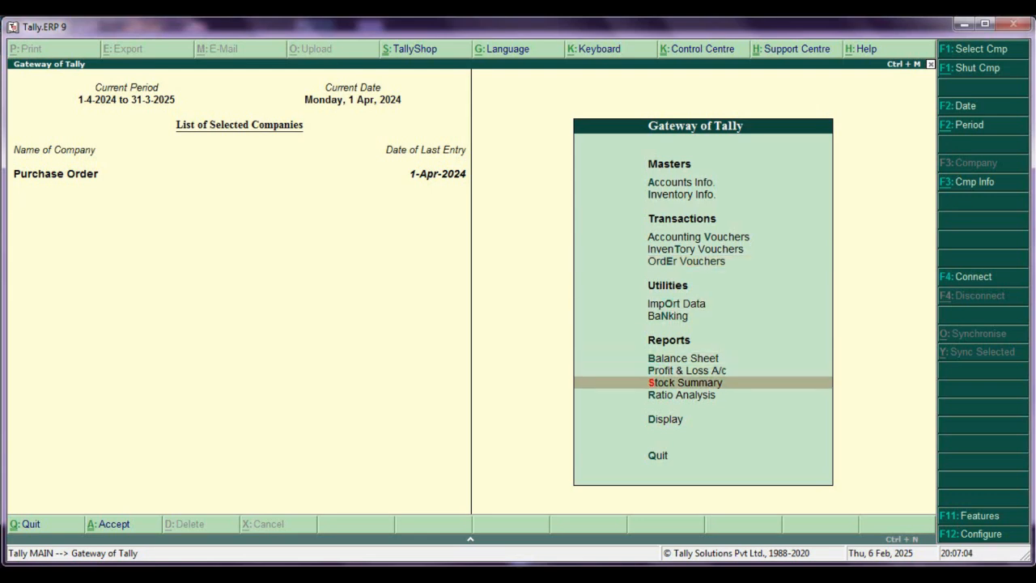
key(Return)
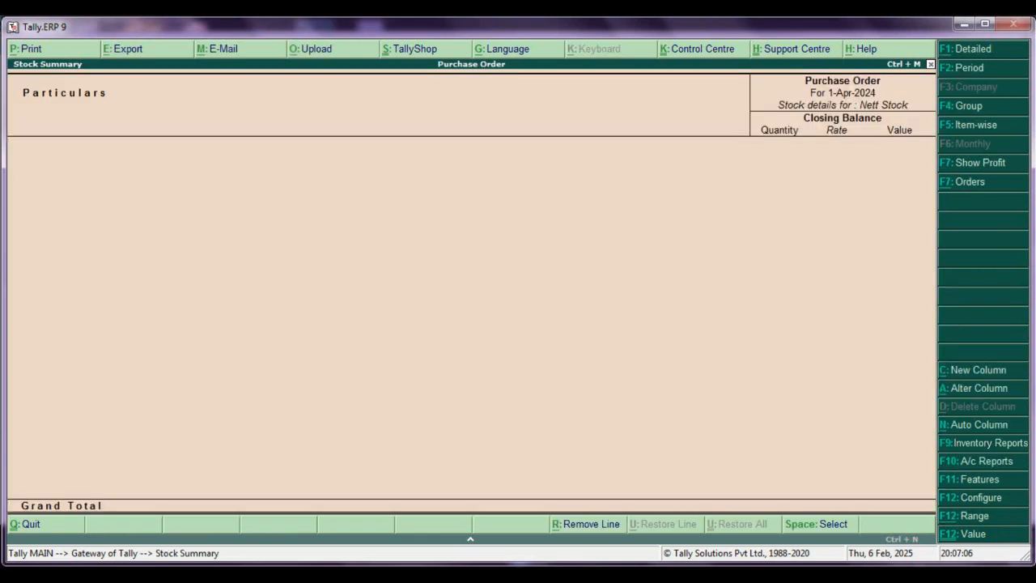
key(Escape)
- Open the Purchase Orders Book from the inventory books and view April's purchase order vouchers
key(Down)
key(Down)
key(Return)
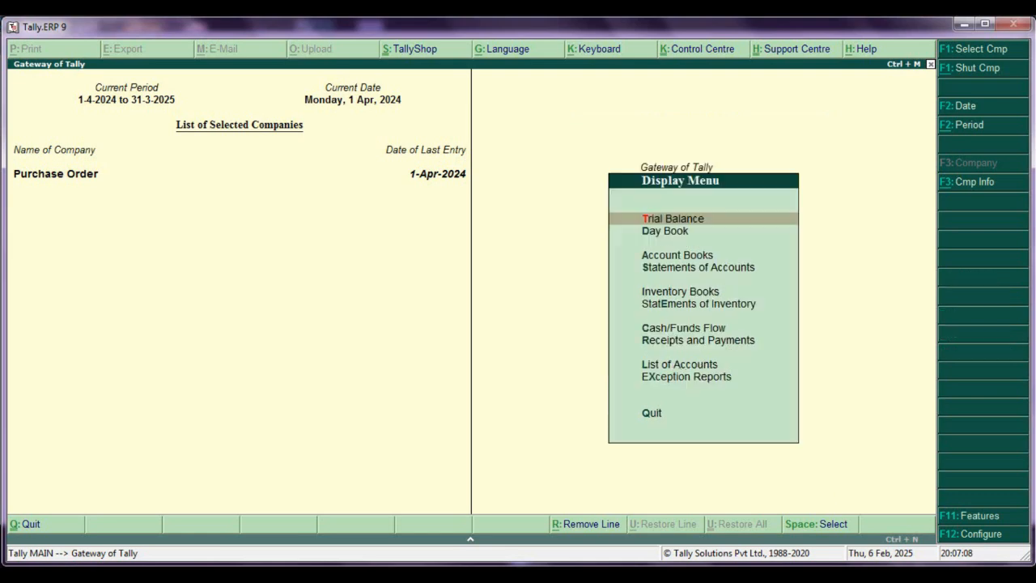
key(Down)
key(Down)
key(Down)
key(Down)
key(Down)
key(Up)
key(Return)
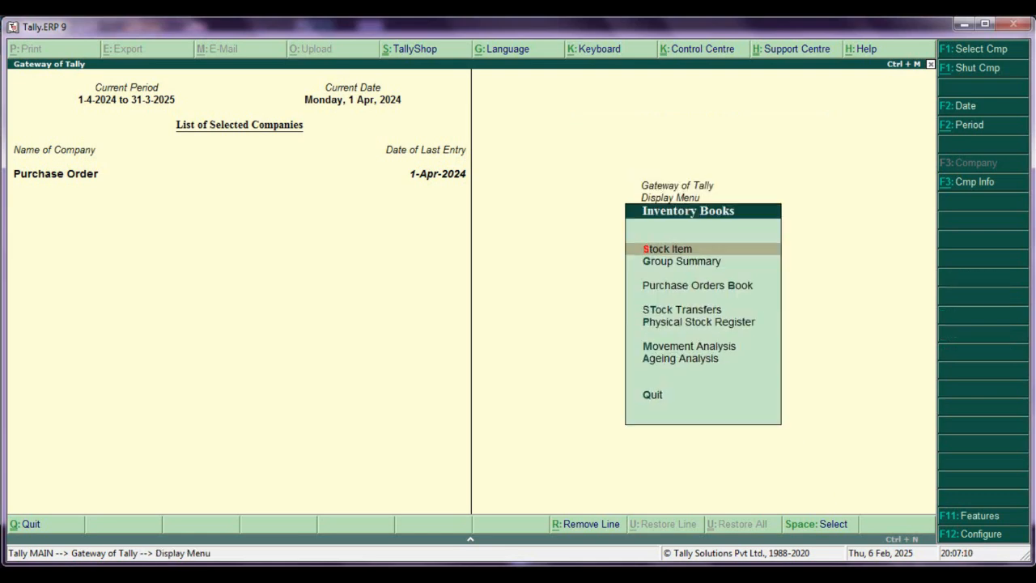
key(Down)
key(Down)
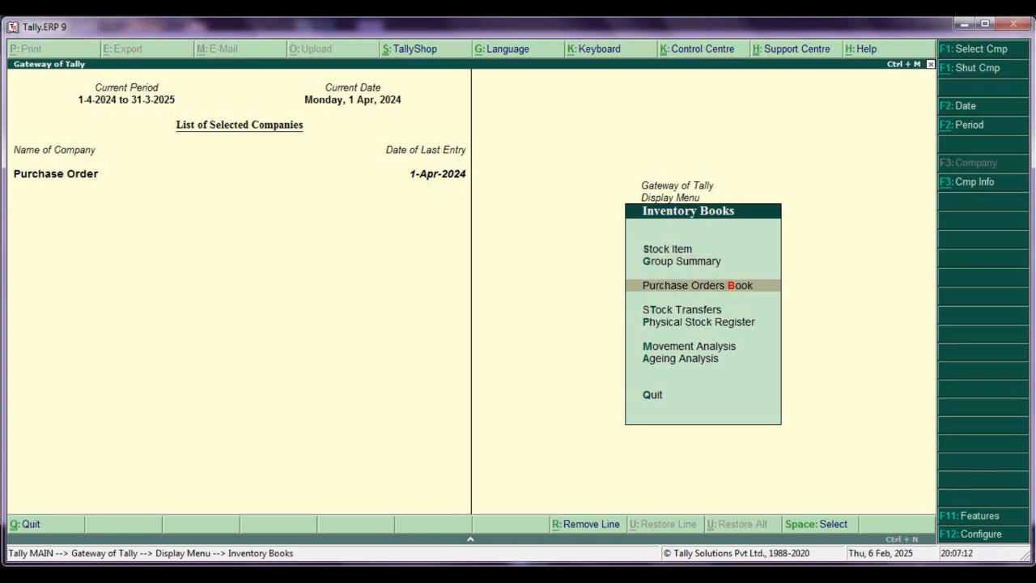
key(Return)
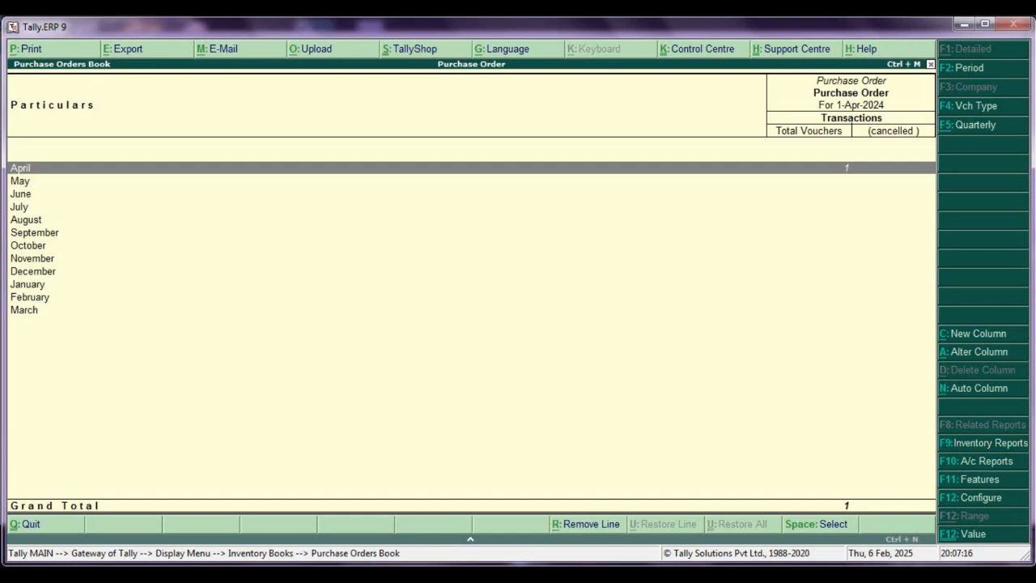
key(Return)
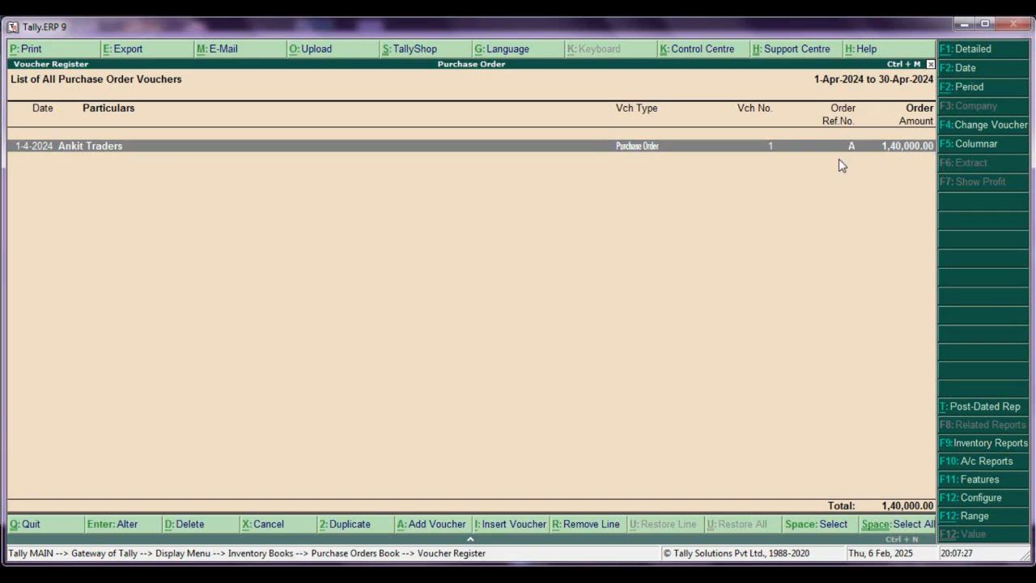
- Leave the voucher register and open the Purchase Order Outstandings choices in Statements of Inventory
key(Escape)
key(Escape)
key(Escape)
key(Down)
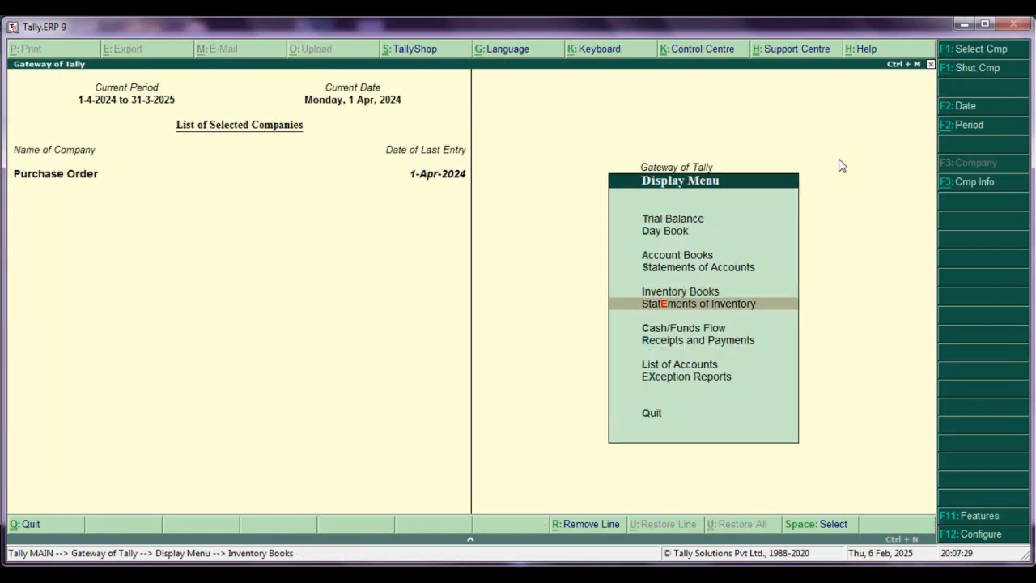
key(Return)
key(Down)
key(Down)
key(Down)
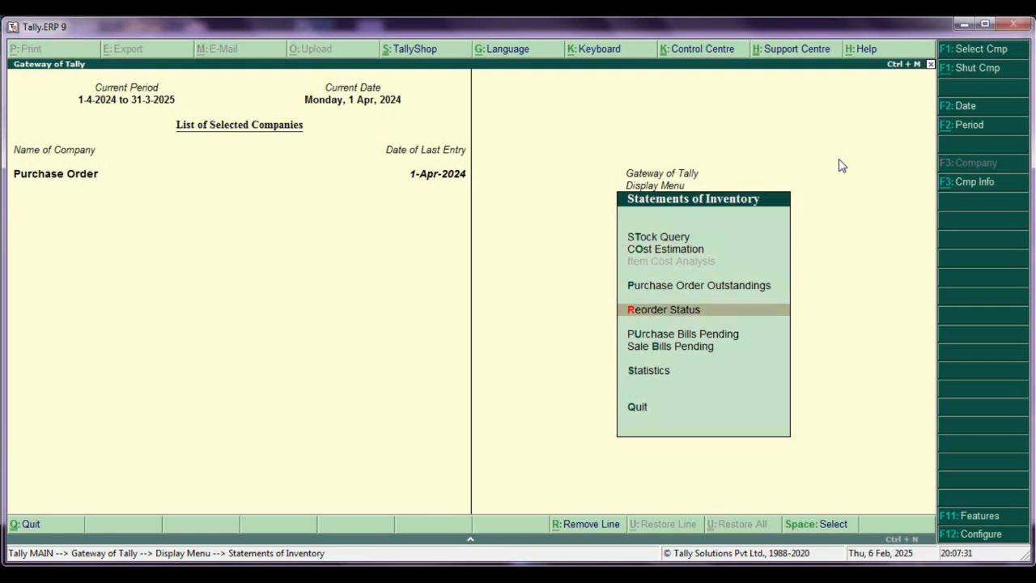
key(Up)
key(Return)
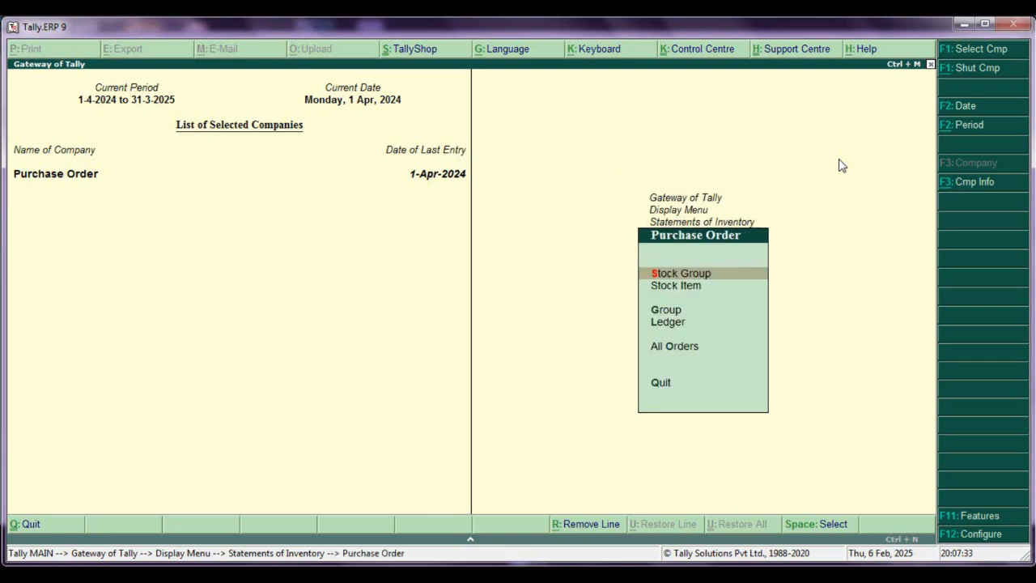
- Open the outstanding purchase orders report for all orders and include the orders that are not yet due
key(Down)
key(Down)
key(Down)
key(Down)
key(Return)
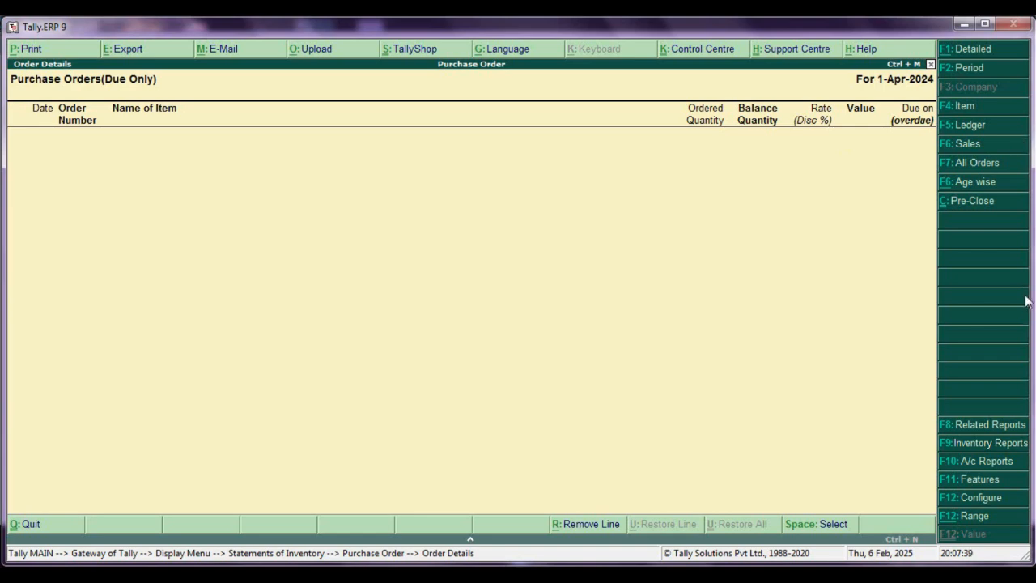
key(super+plus)
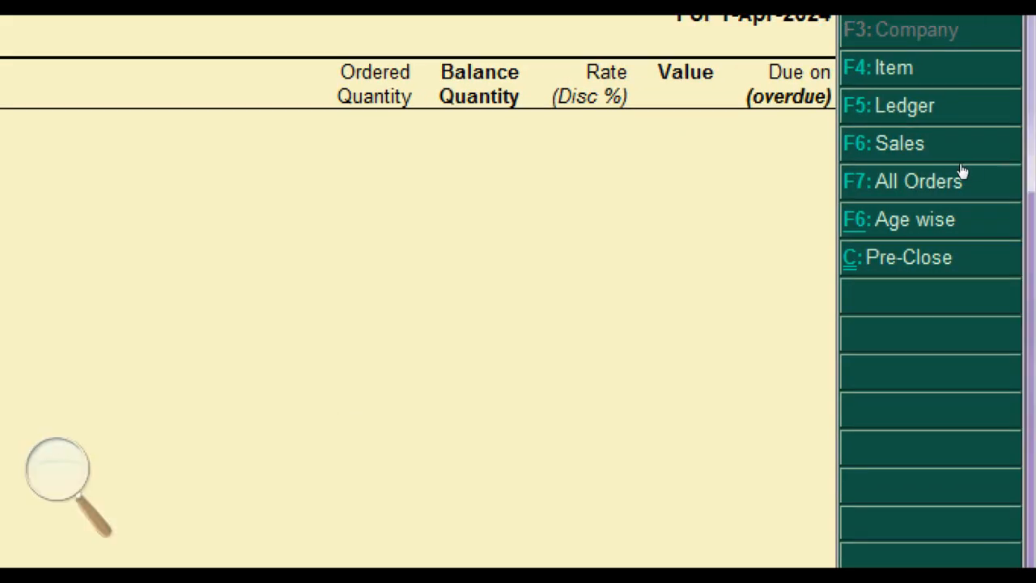
key(super+minus)
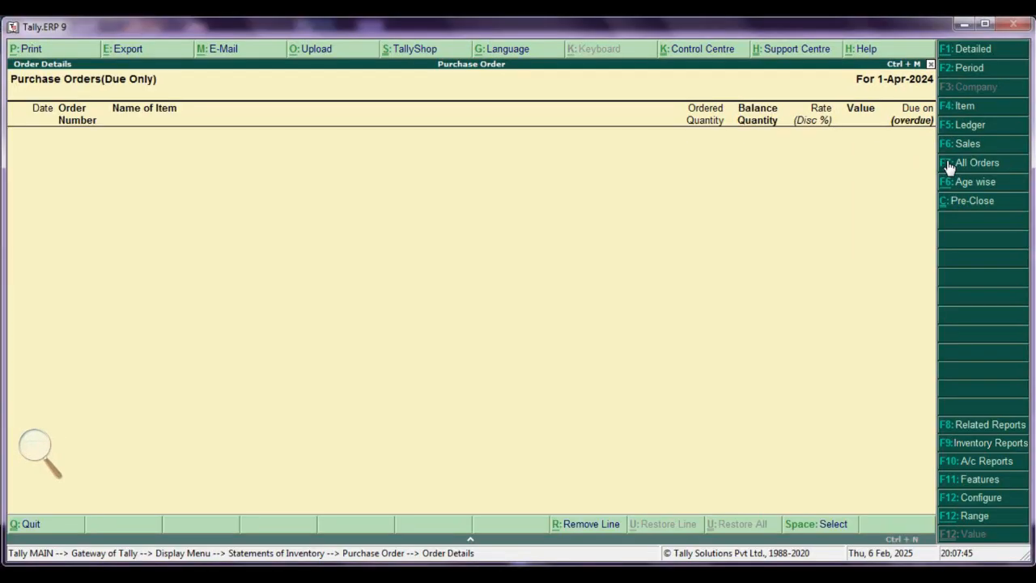
click(949, 164)
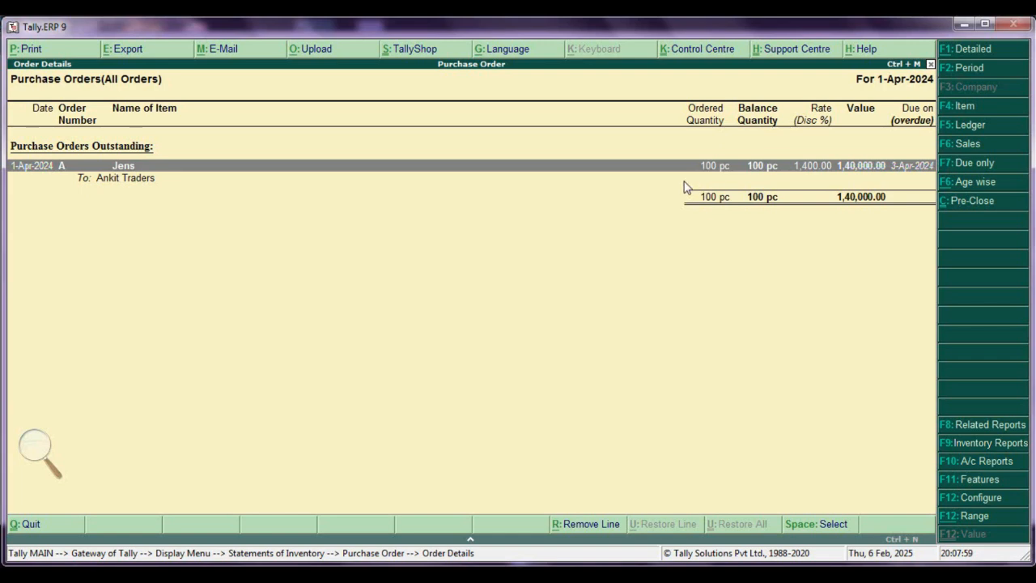
- Leave the order details and view the Purchase Bills Pending report
key(Escape)
key(Escape)
key(Down)
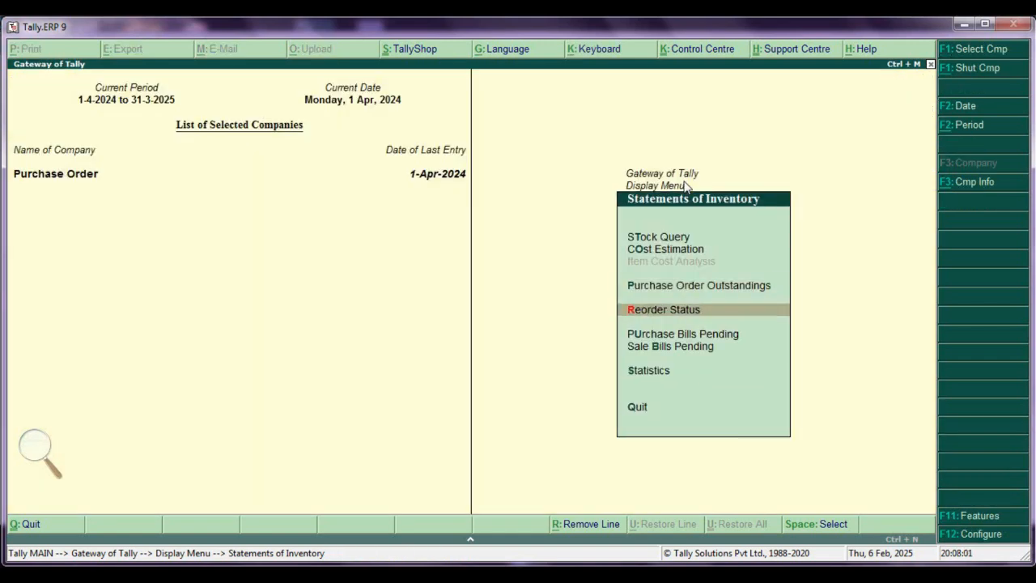
key(Down)
key(Down)
key(Up)
key(Return)
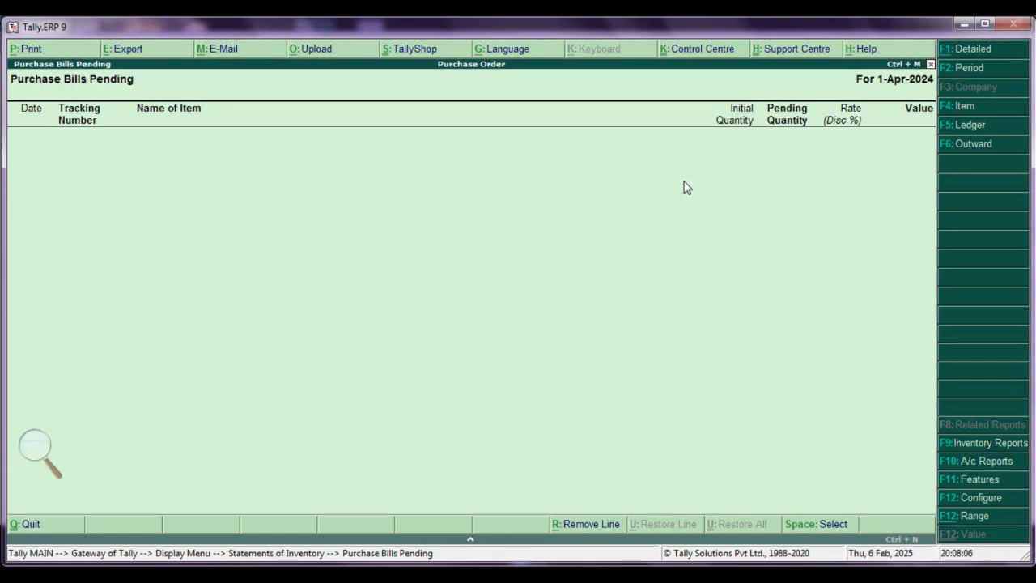
- Leave the Purchase Bills Pending report for the Gateway of Tally and look at the order processing notes in Windows Photo Viewer
key(Escape)
key(Escape)
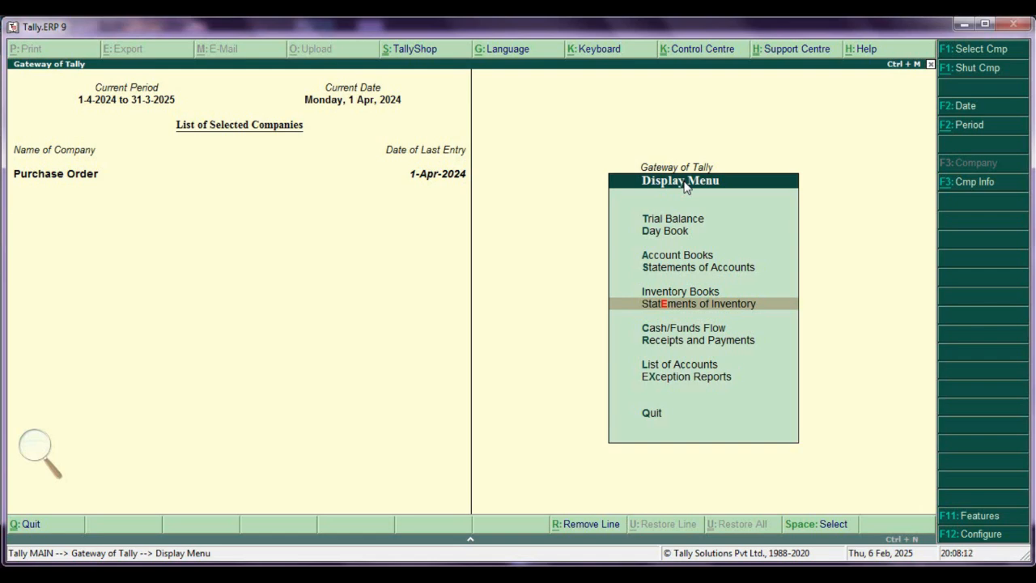
key(Return)
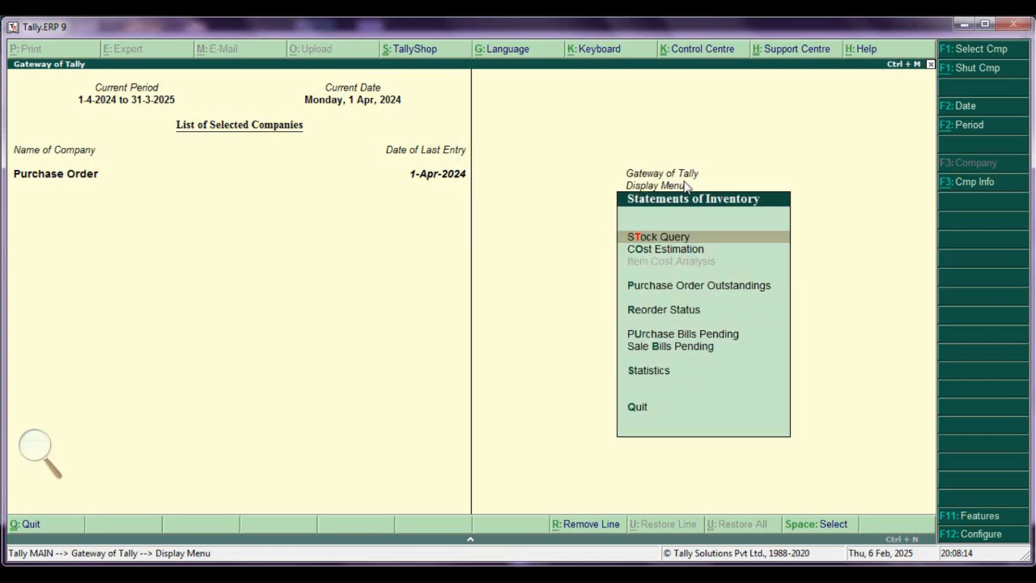
key(Down)
key(Down)
key(Down)
key(Down)
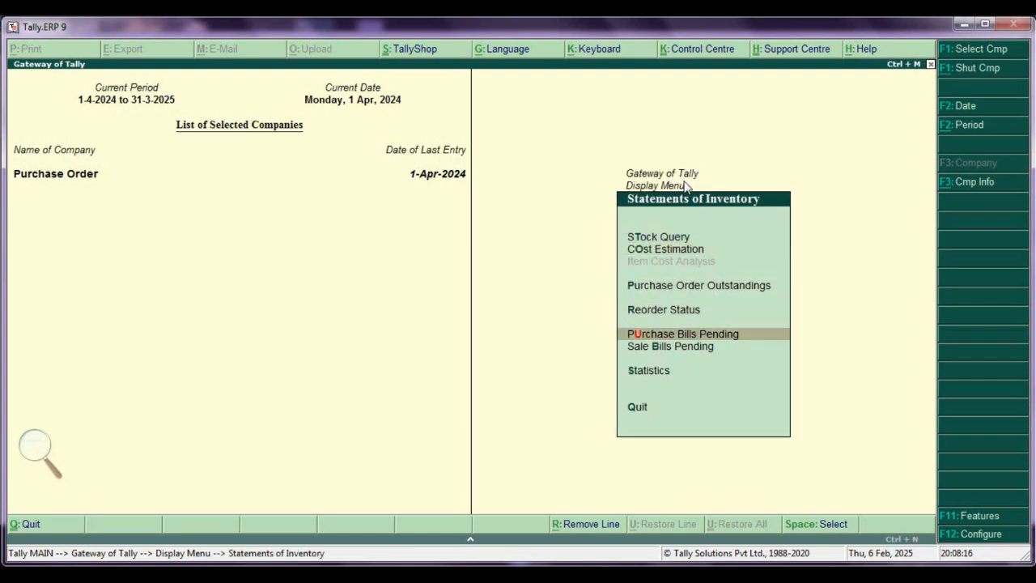
key(Escape)
key(Escape)
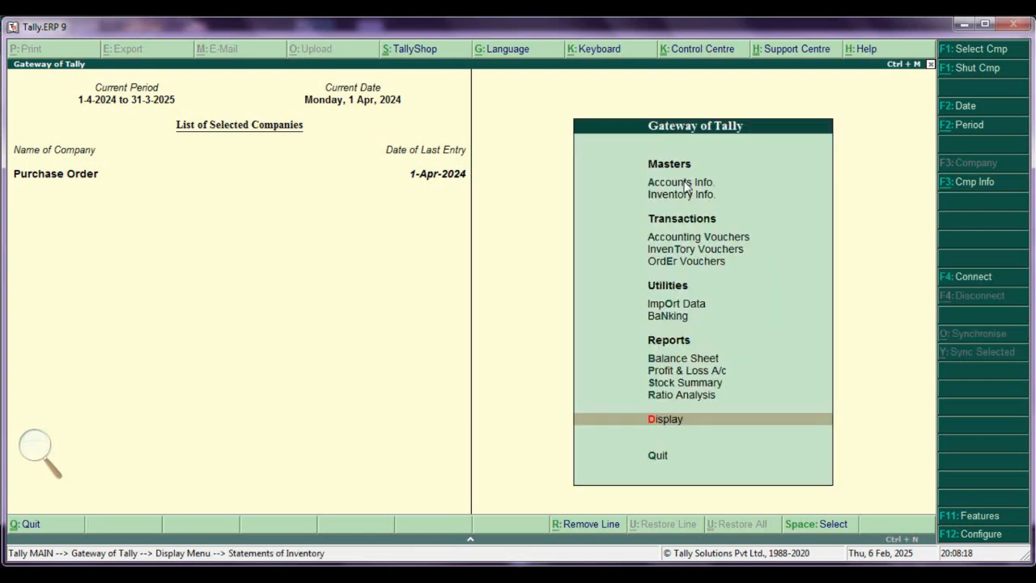
key(alt+Tab)
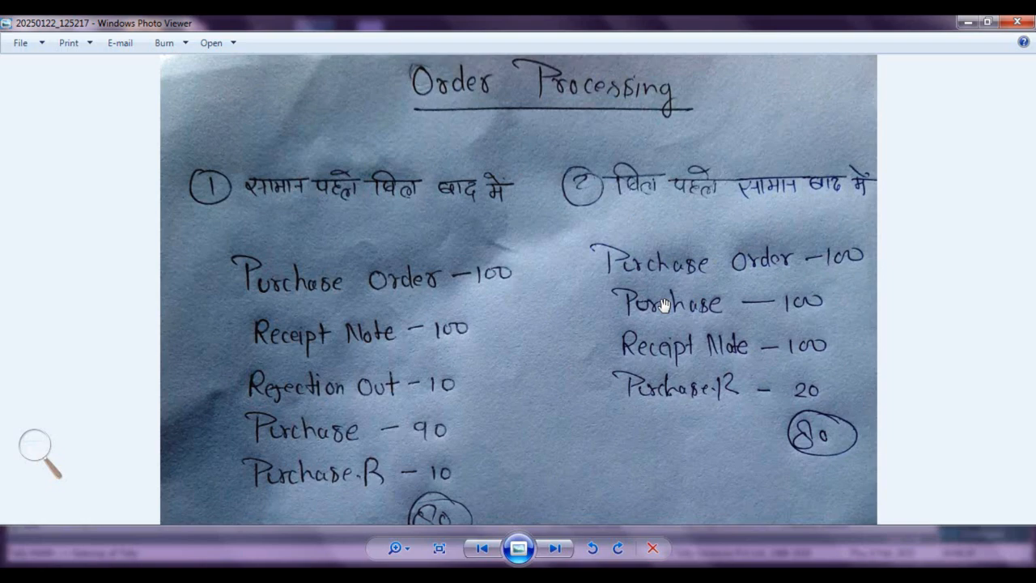
- Switch back to Tally.ERP 9 and start a new Purchase voucher
key(alt+Tab)
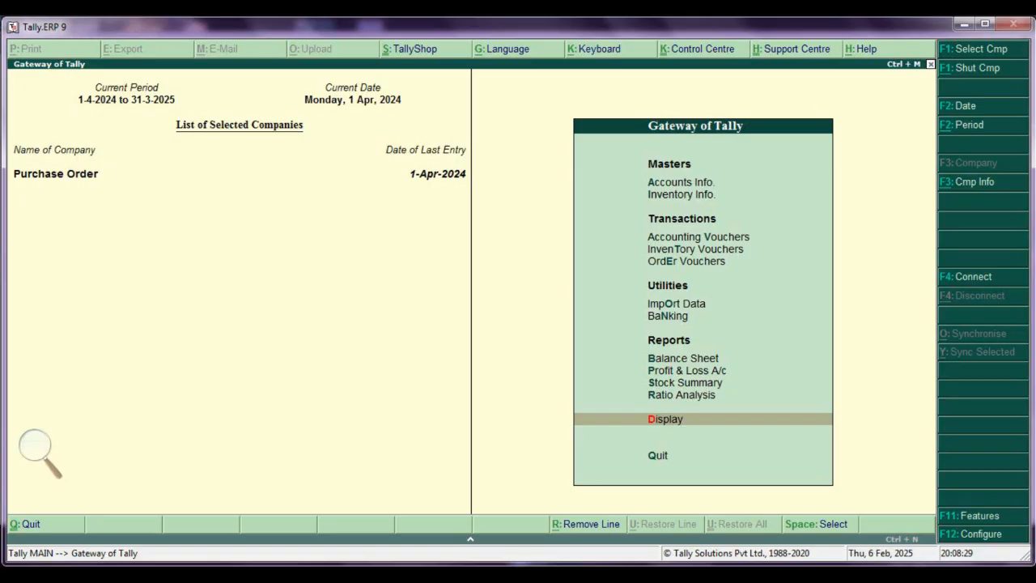
key(Up)
key(Up)
key(Up)
key(Up)
key(Up)
key(Up)
key(Up)
key(Up)
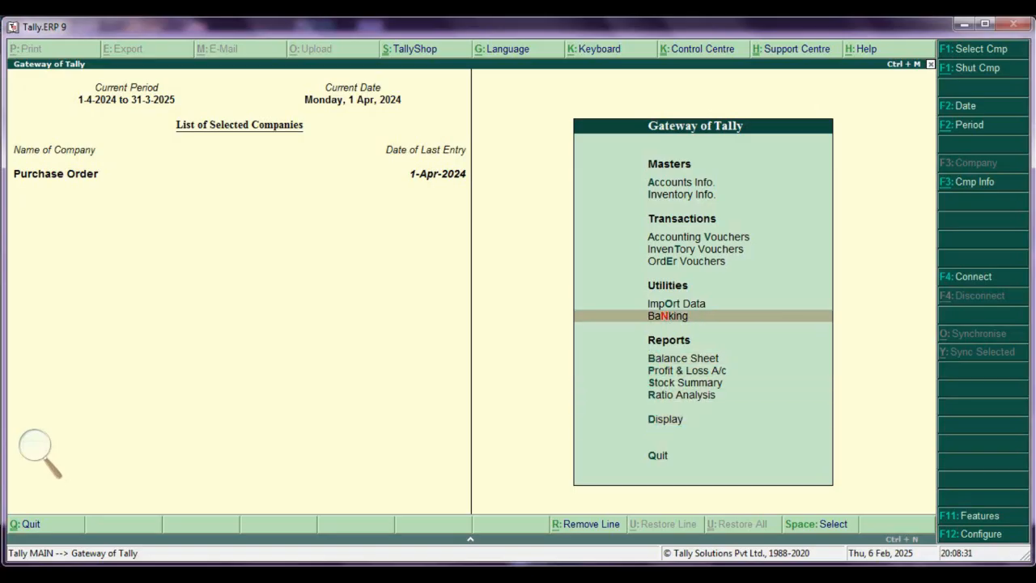
key(Return)
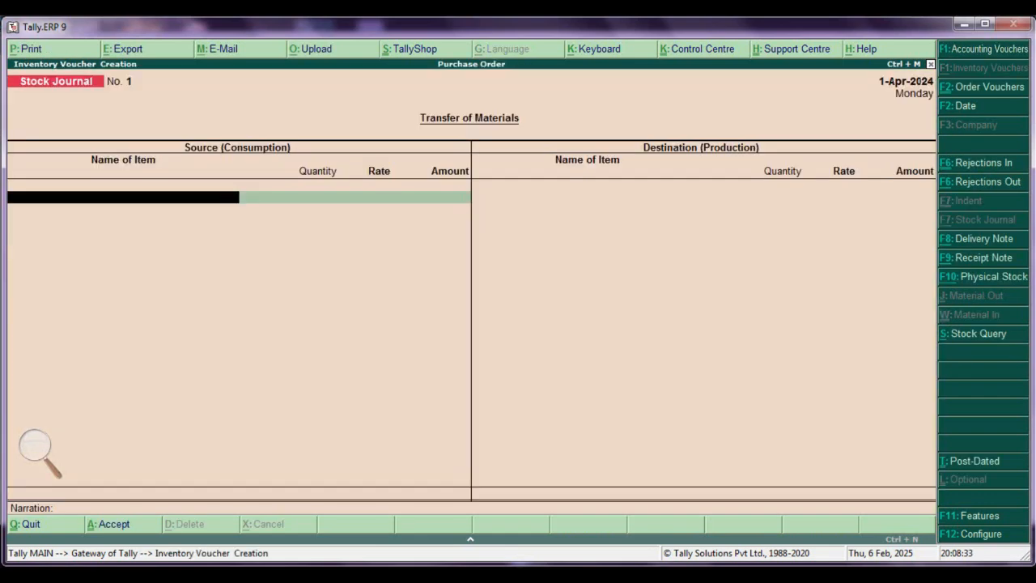
key(F9)
key(Return)
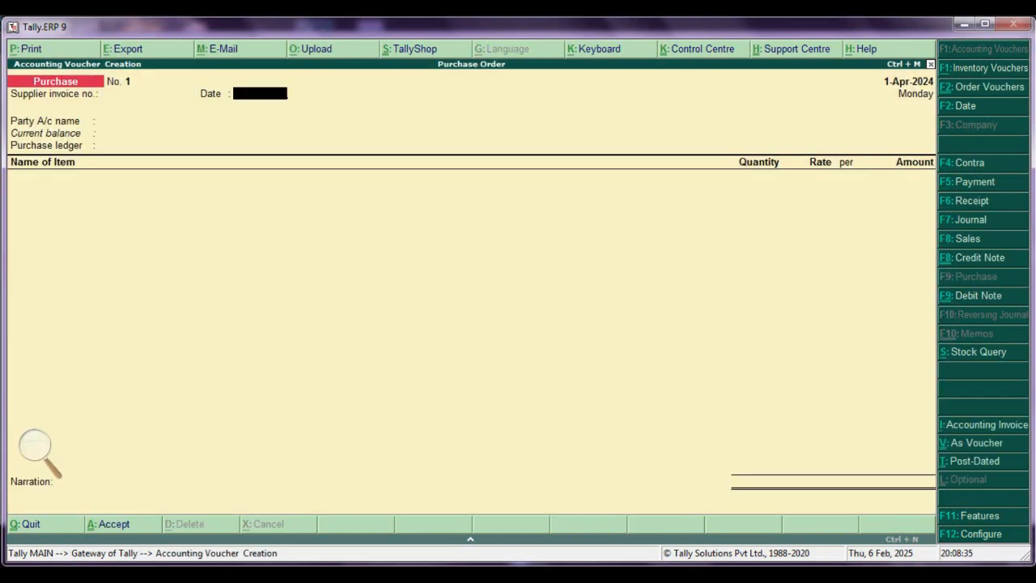
- Choose Ankit Traders as the party, leave the receipt note list empty and link the voucher to order A
key(Return)
key(Return)
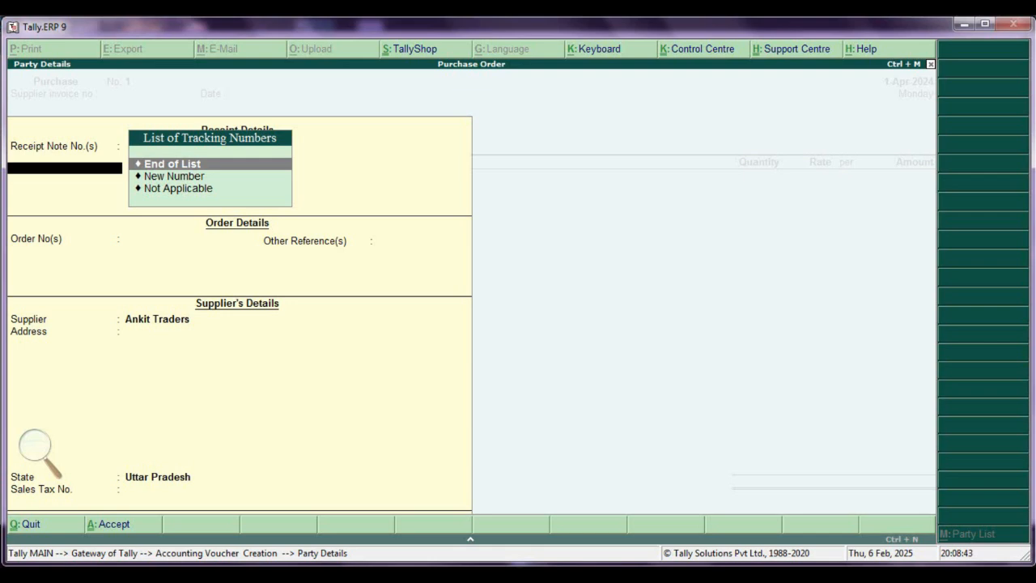
key(Return)
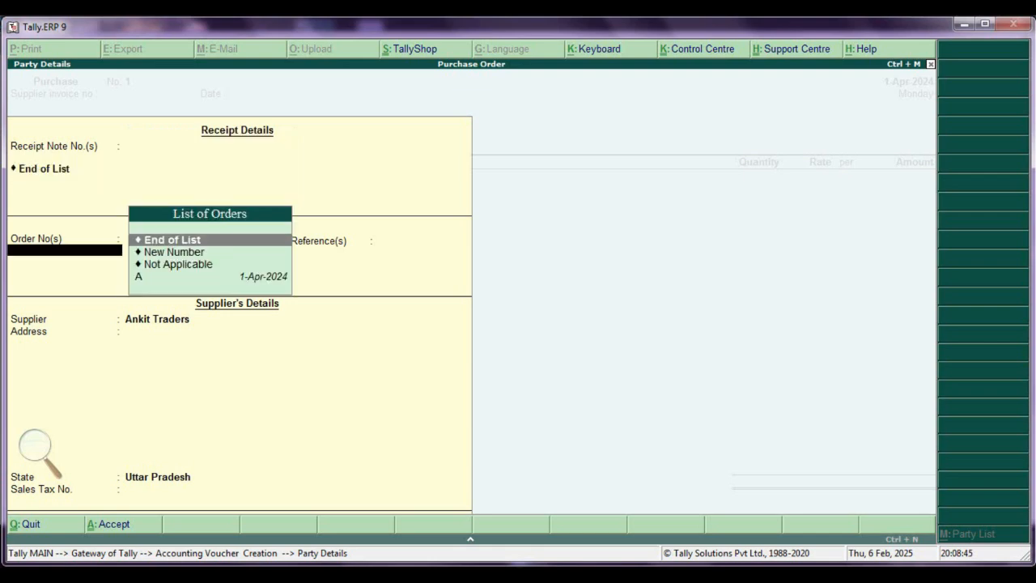
key(Down)
key(Down)
key(Down)
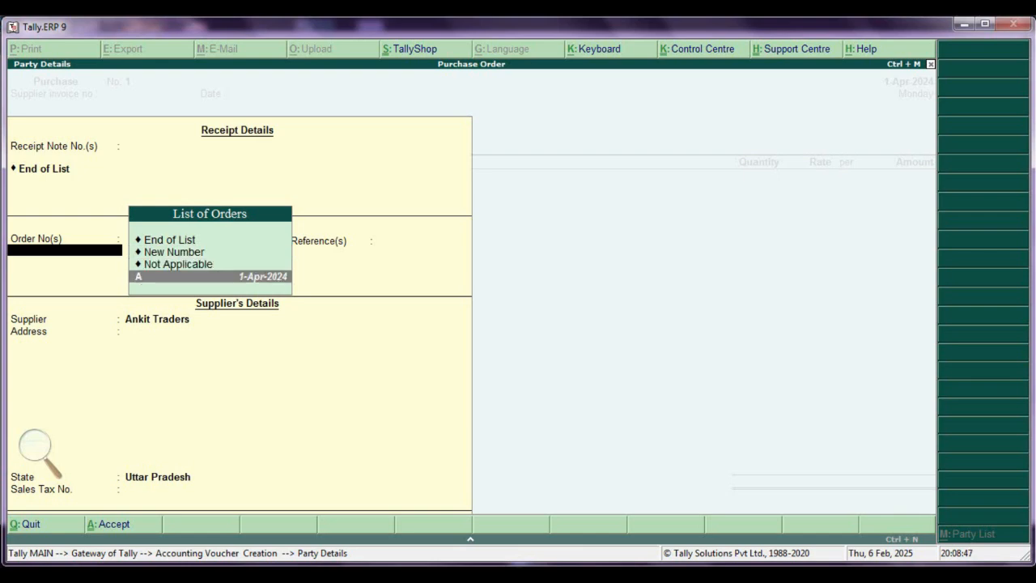
key(Return)
key(Return)
key(Return)
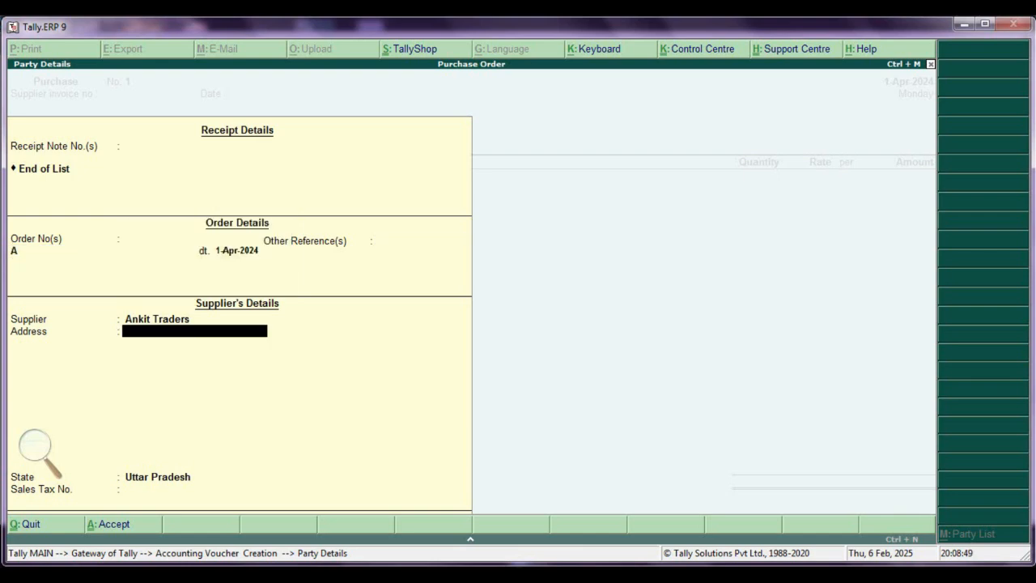
- Accept the supplier's details and add the item Jens under the Purchase ledger
key(Return)
key(Return)
key(Return)
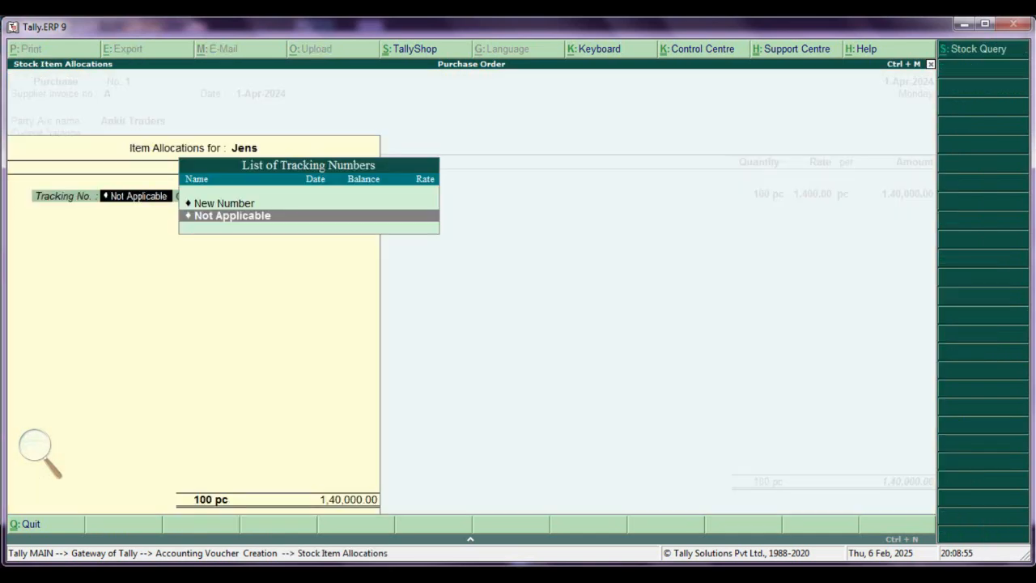
- Consult the order processing notes in Windows Photo Viewer and give the Jens allocation the new tracking number Jen1 in Tally.ERP 9
key(alt+Tab)
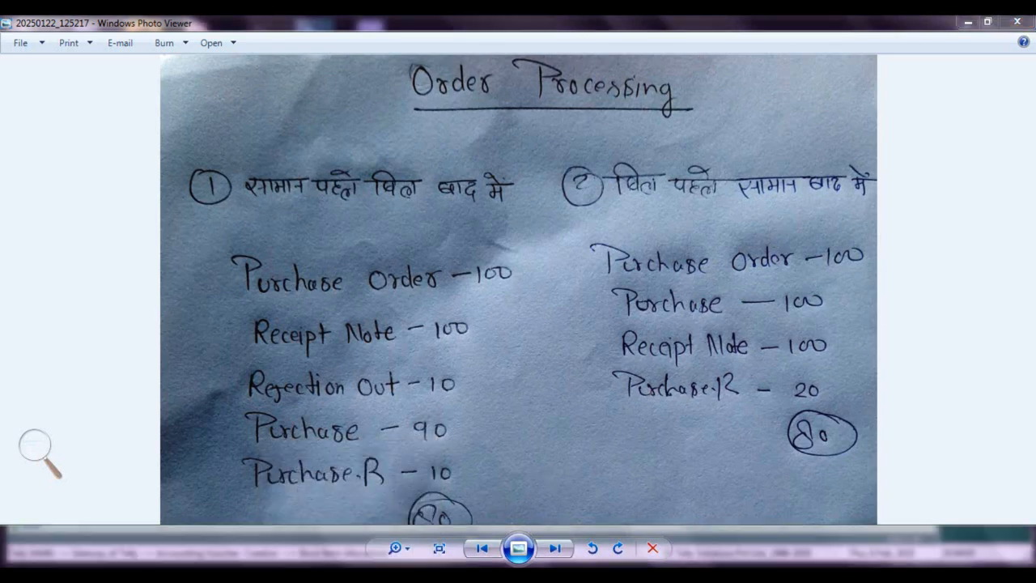
key(alt+Tab)
key(Up)
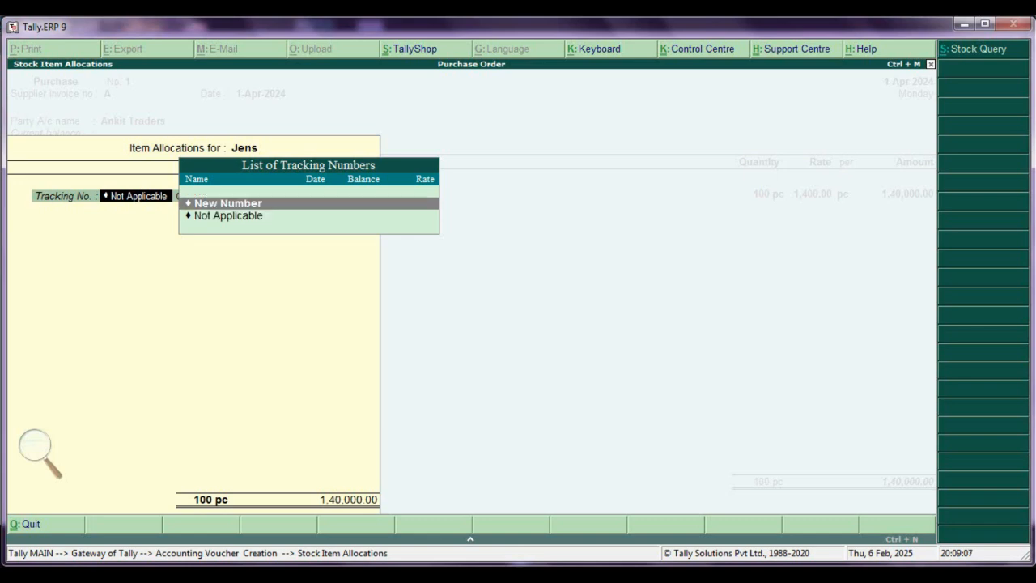
key(Return)
text(Jen1)
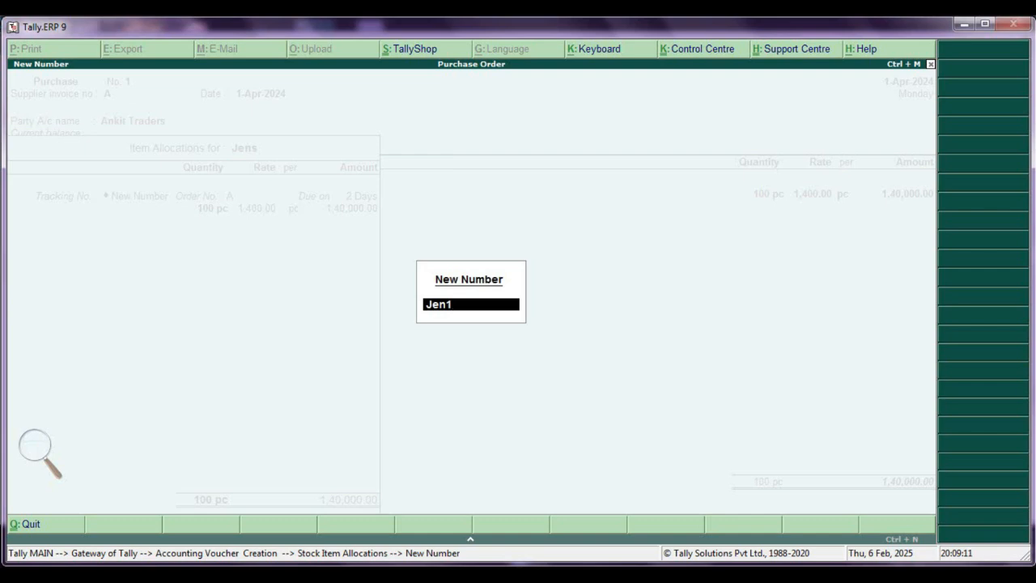
key(Return)
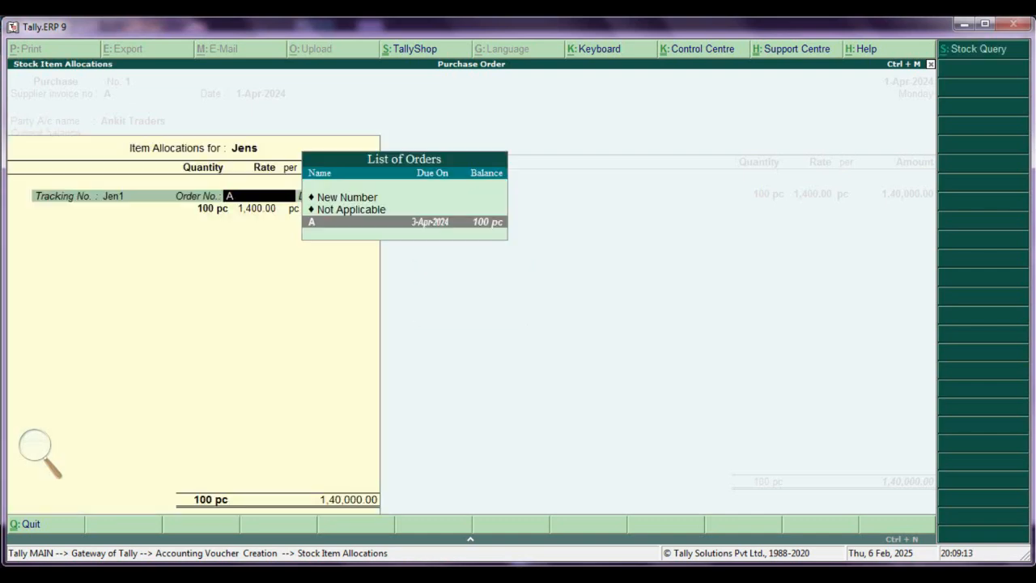
- Allocate 100 pc of Jens against order A at a rate of 1,400.00 per pc
key(Return)
key(Return)
key(Return)
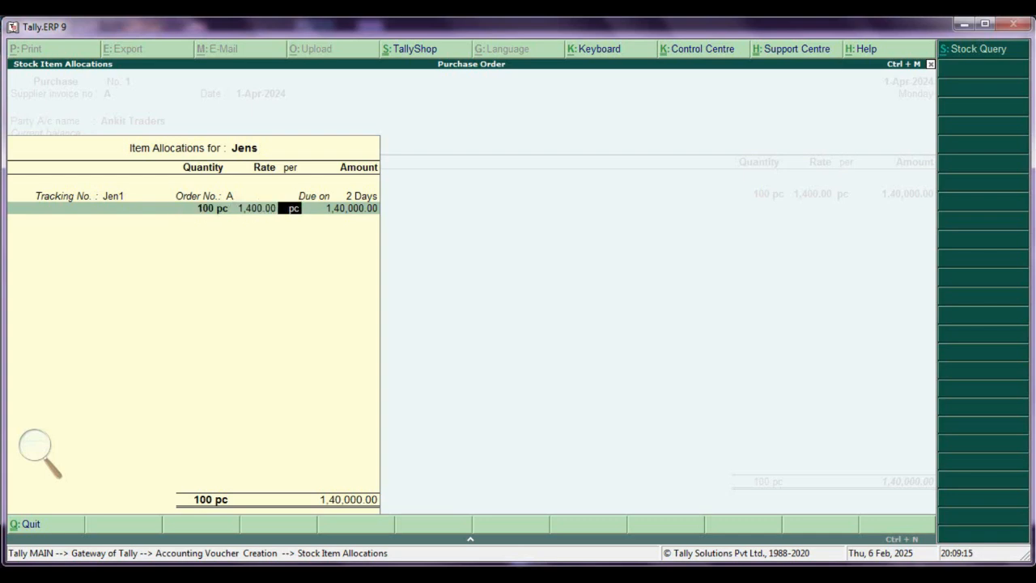
key(Return)
key(Return)
key(Return)
key(Return)
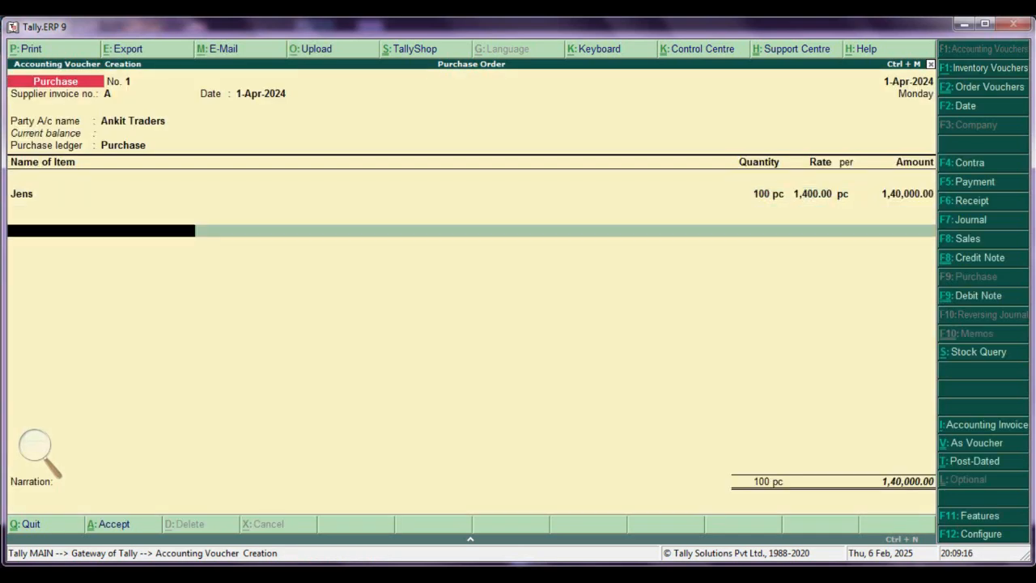
- End the item list, set Ankit Traders' bill reference to On Account and save the purchase voucher
key(Return)
key(Down)
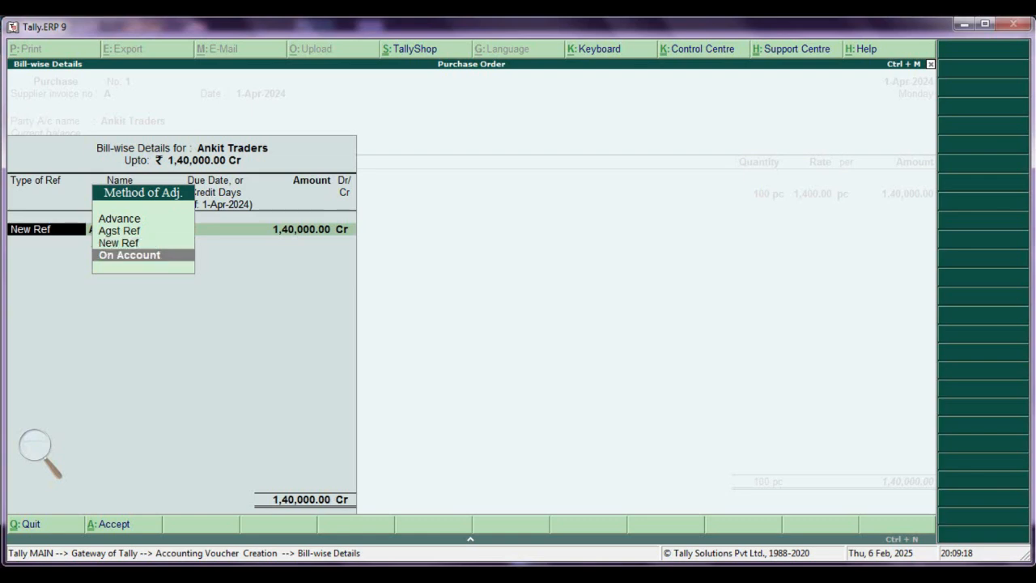
key(Return)
key(Return)
key(Return)
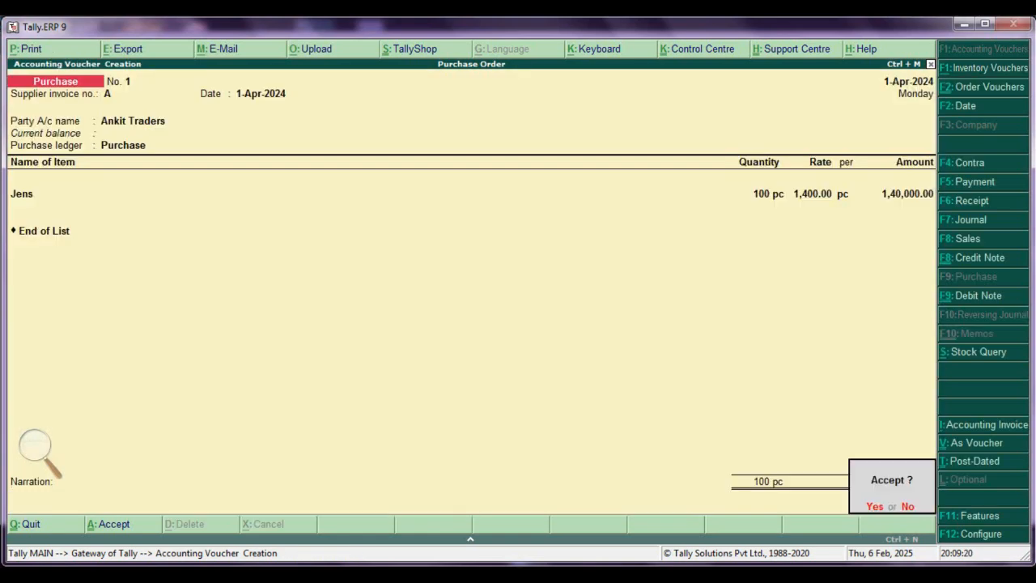
key(Return)
- Leave voucher entry and view the Stock Summary report
key(alt+F7)
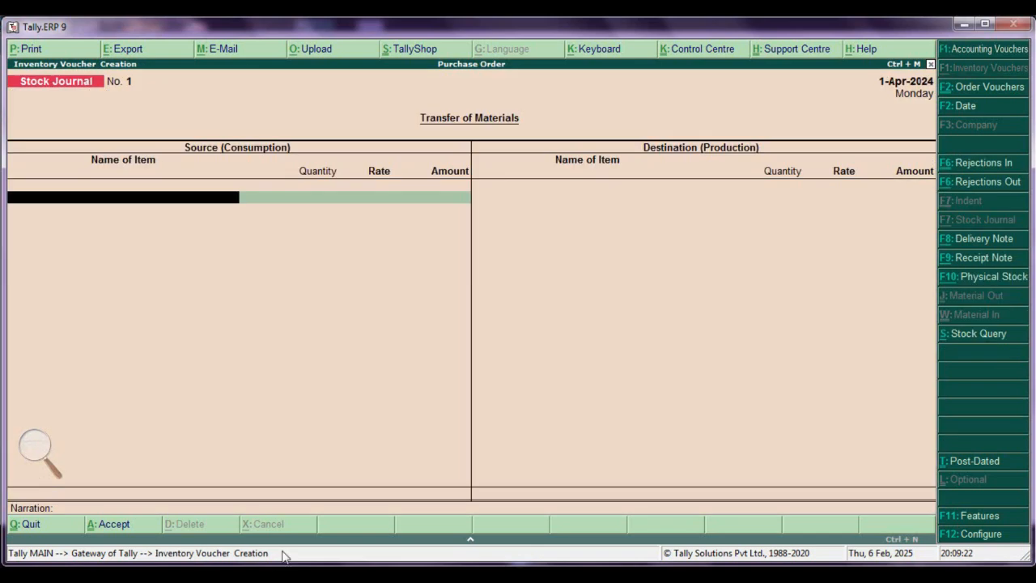
key(Escape)
key(Return)
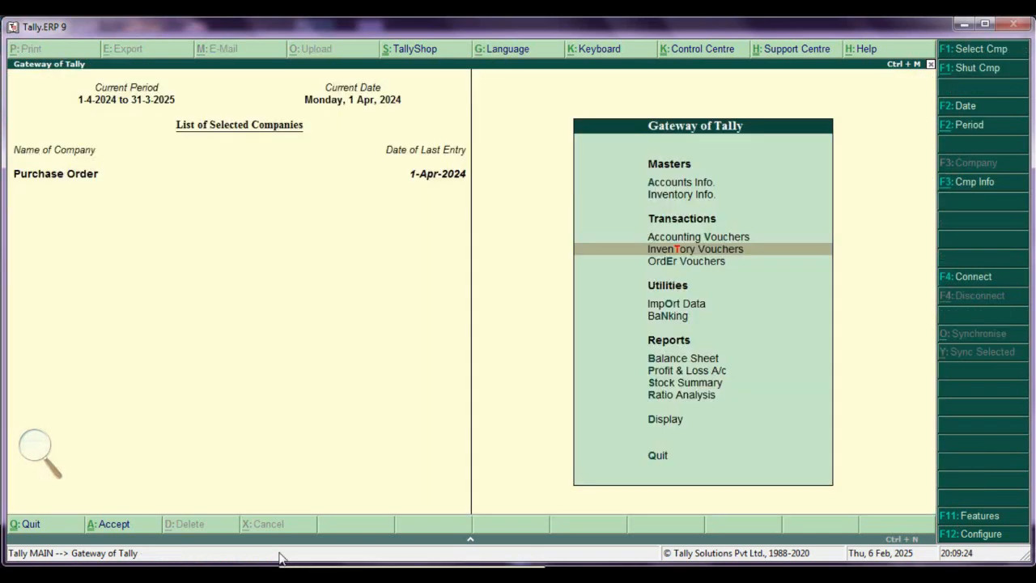
key(Down)
key(Down)
key(Down)
key(Down)
key(Down)
key(Down)
key(Down)
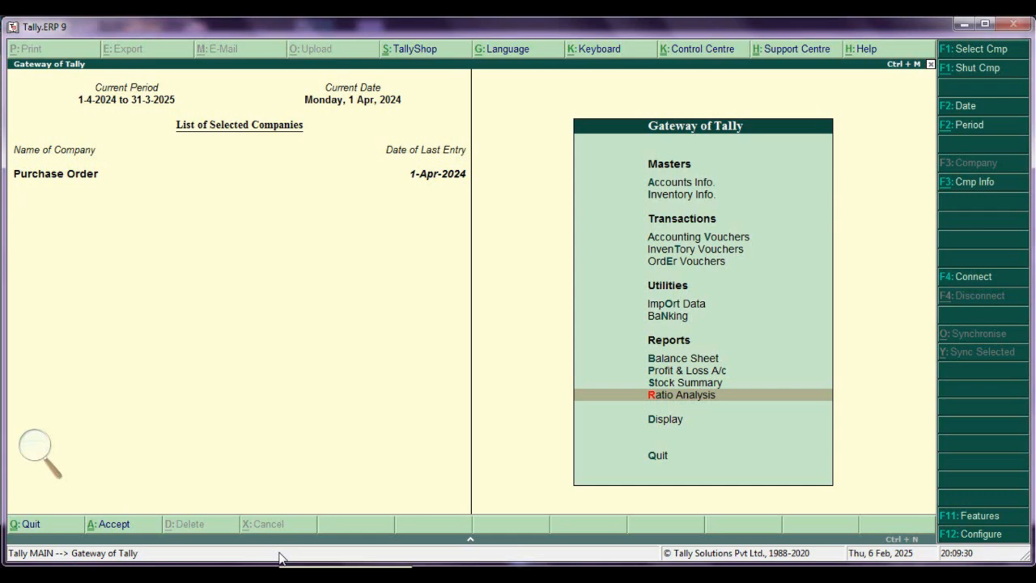
key(Up)
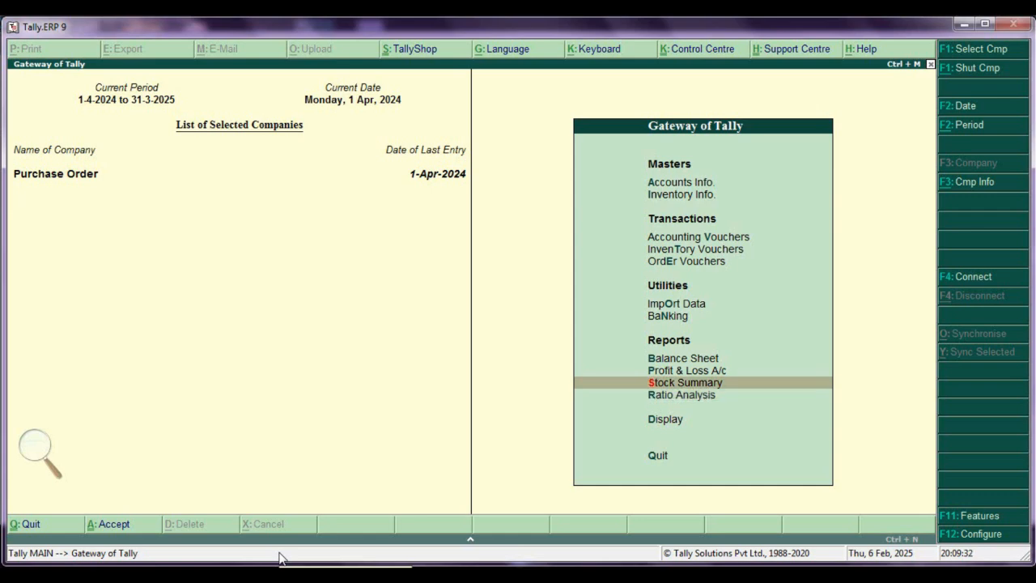
key(Return)
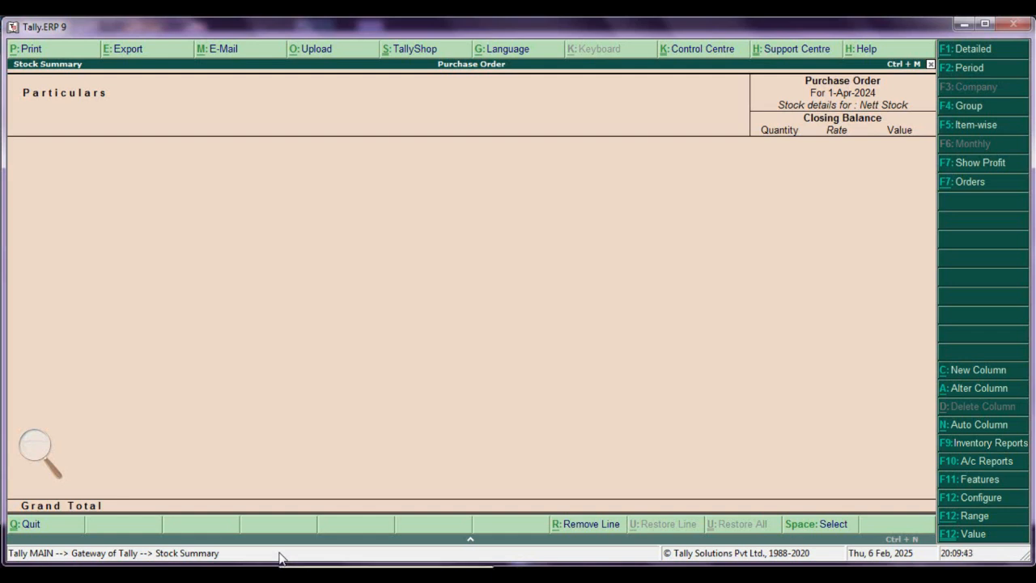
- Leave the Stock Summary and open the Statements of Inventory choices among the display reports
key(Escape)
key(Down)
key(Down)
key(Return)
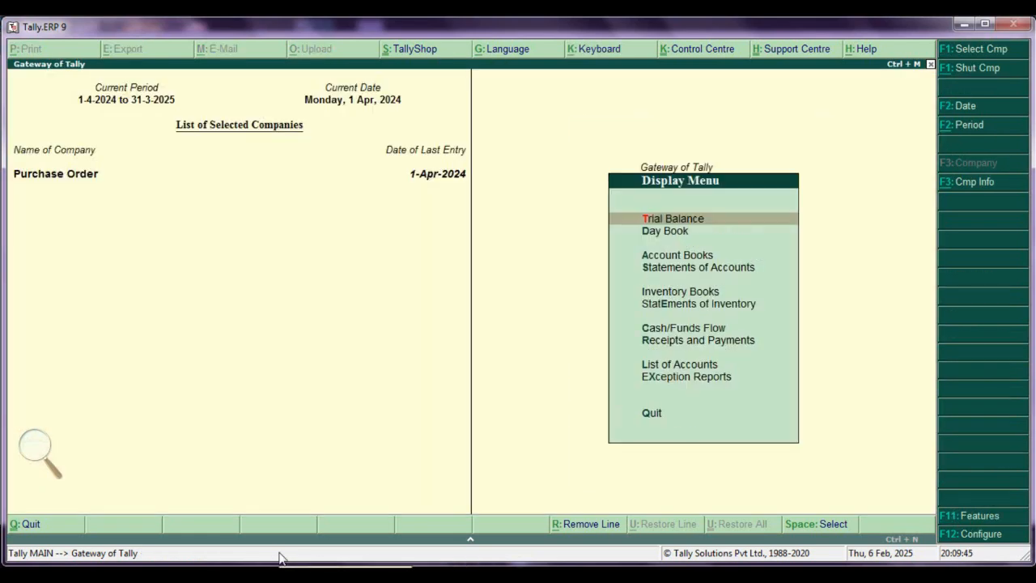
key(Down)
key(Down)
key(Down)
key(Down)
key(Down)
key(Return)
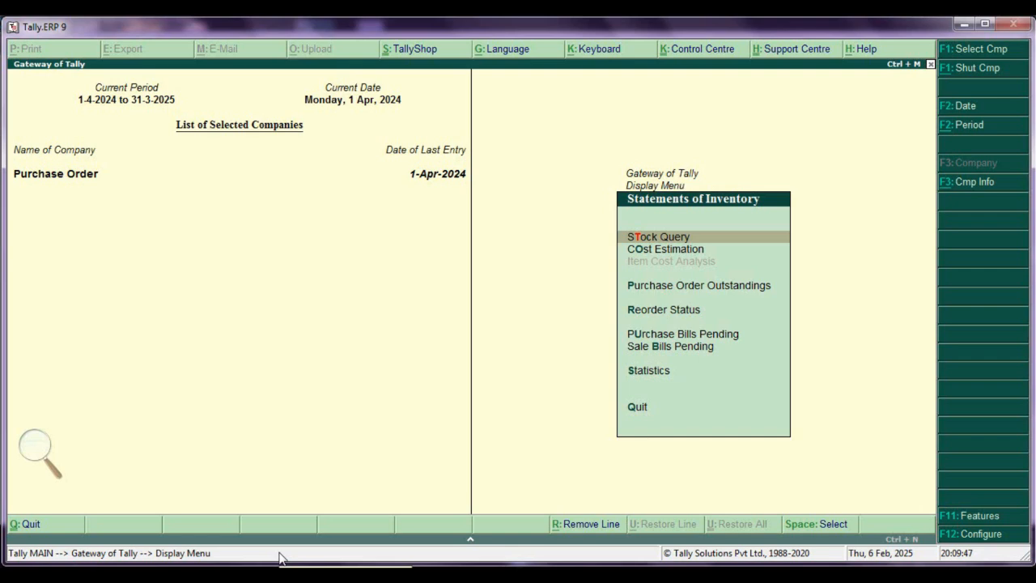
- Open the Purchase Bills Pending report and examine the entry, initial quantity and pending quantity for Jens
key(Down)
key(Down)
key(Down)
key(Down)
key(Down)
key(Up)
key(Return)
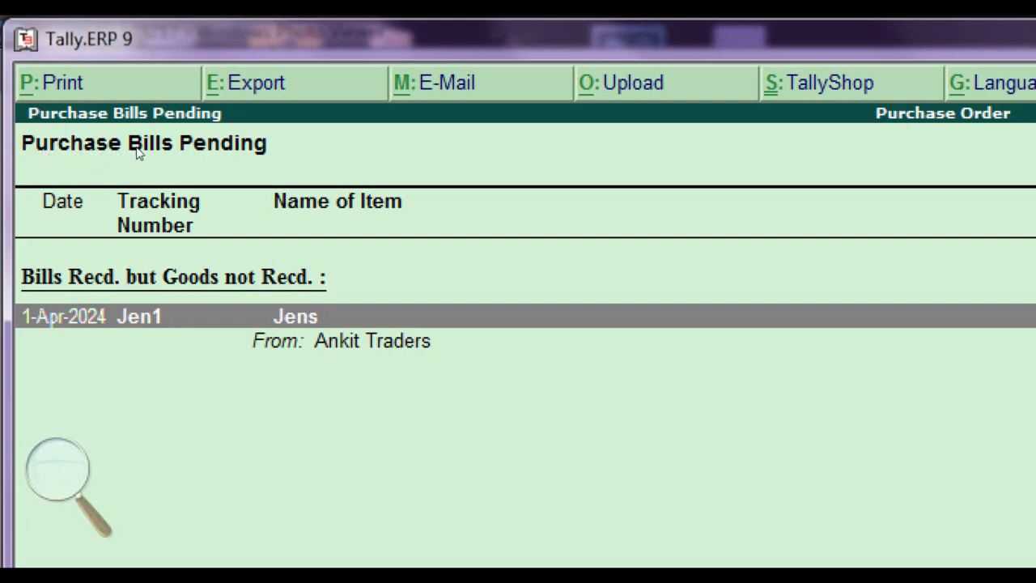
key(super)
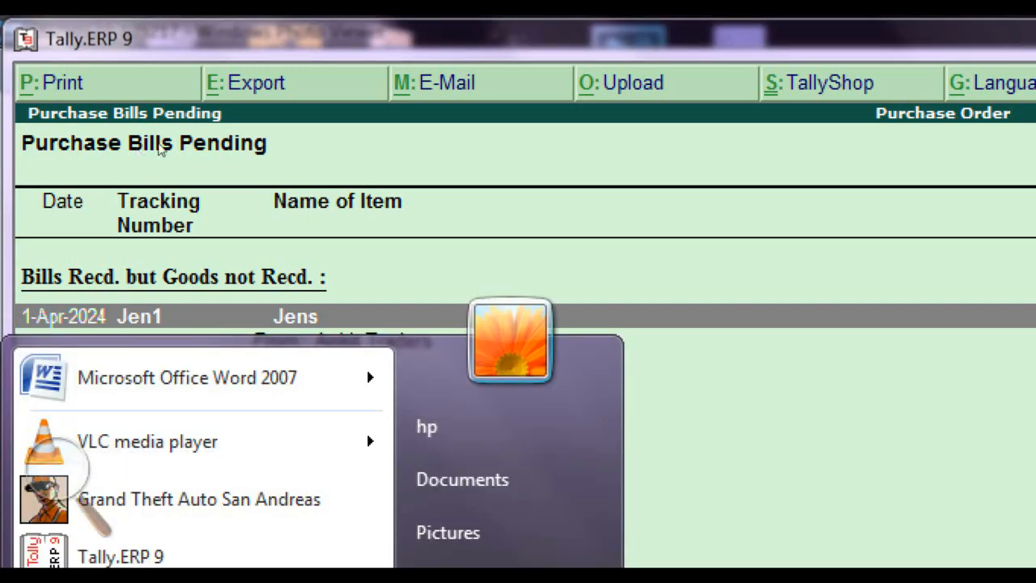
key(super)
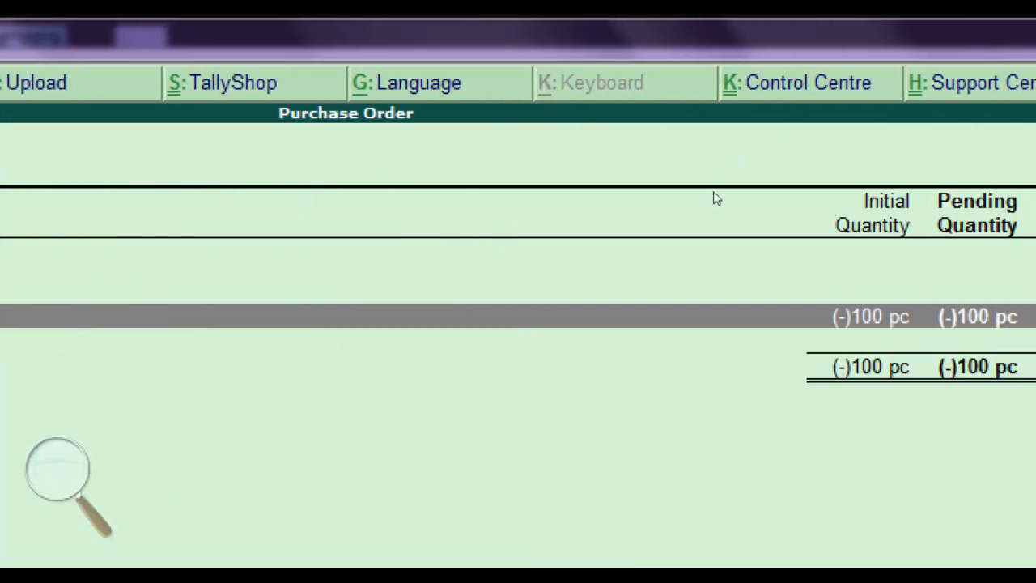
key(super+minus)
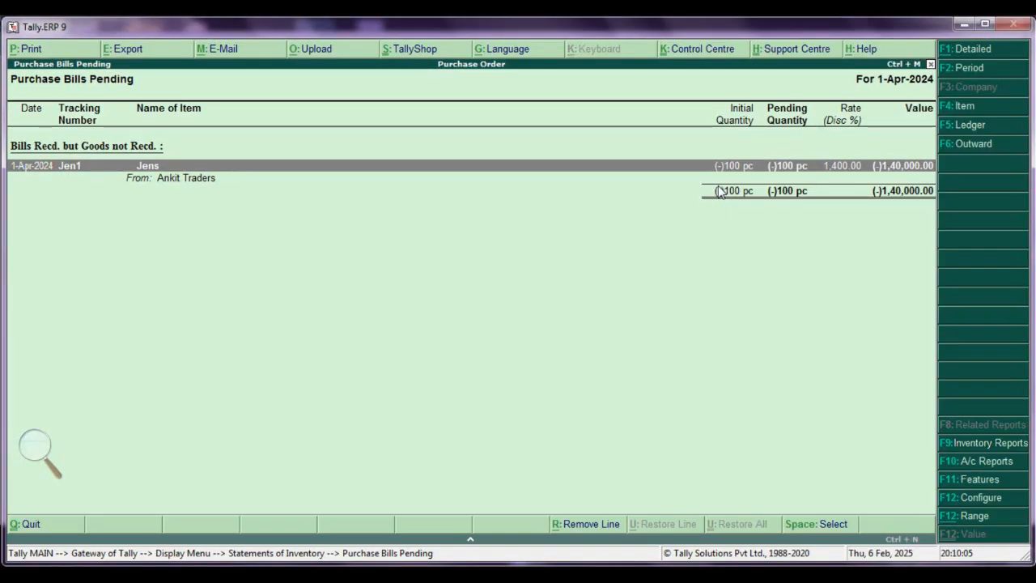
- Return to the Gateway of Tally and review the order processing sequence in Windows Photo Viewer
key(Escape)
key(Escape)
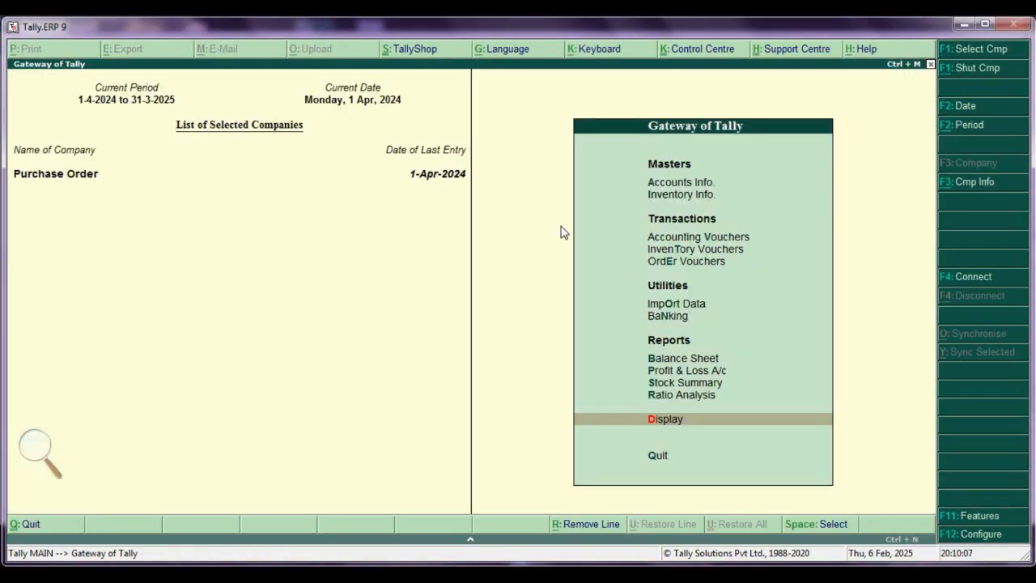
key(alt+Tab)
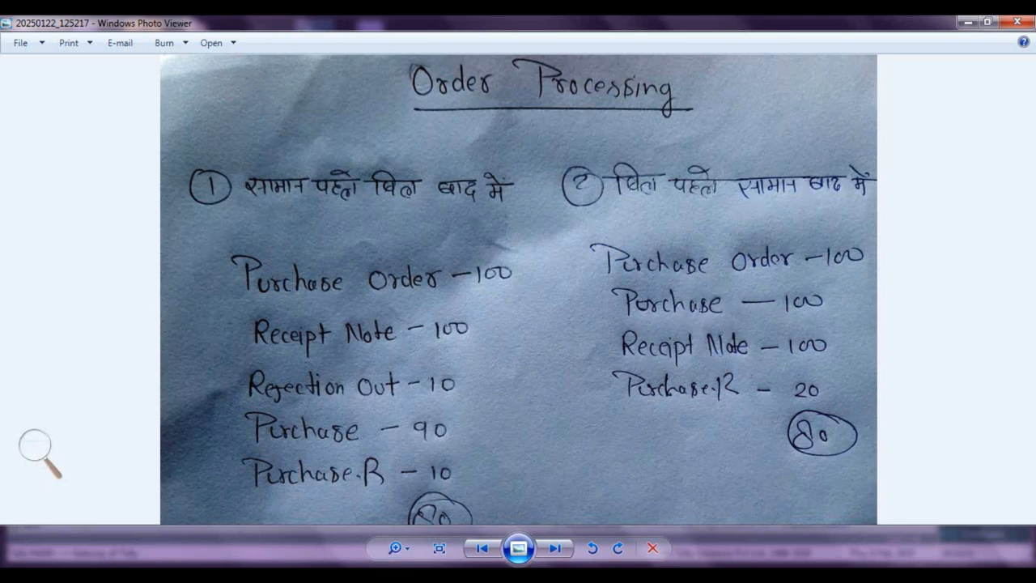
- Switch back to Tally.ERP 9 and start a new Receipt Note among the inventory vouchers
key(alt+Tab)
key(Up)
key(Up)
key(Up)
key(Up)
key(Up)
key(Up)
key(Up)
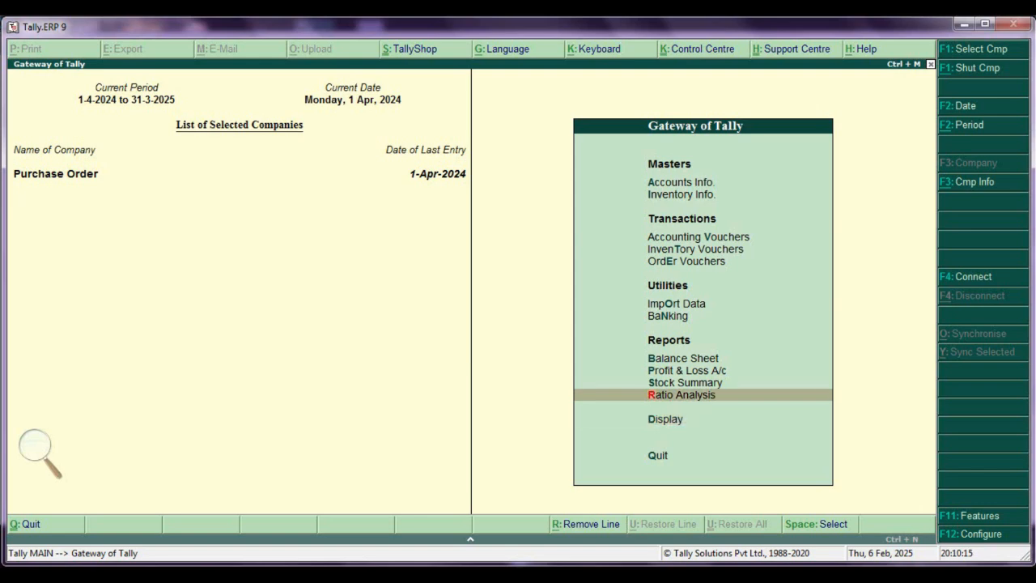
key(Up)
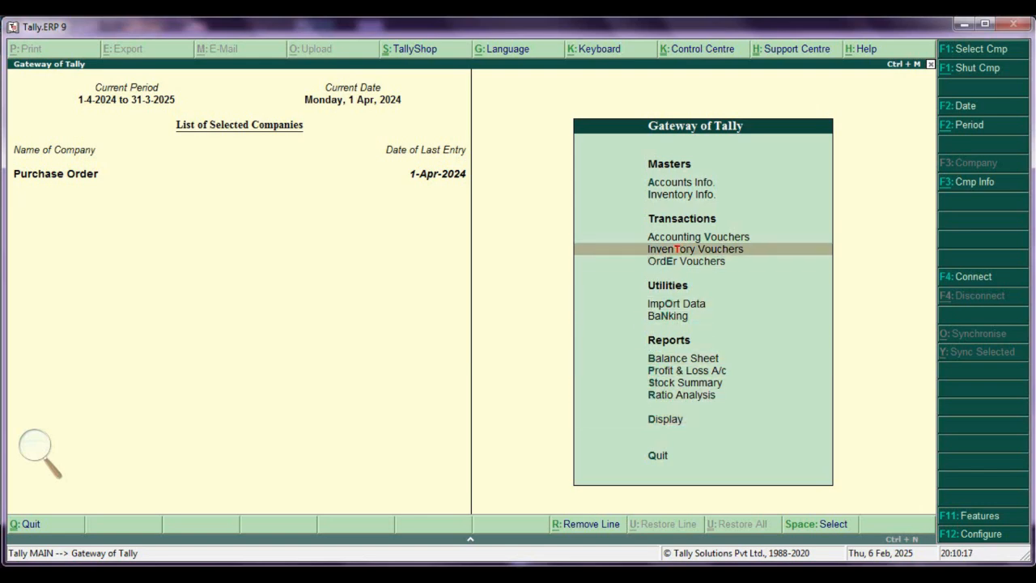
key(Return)
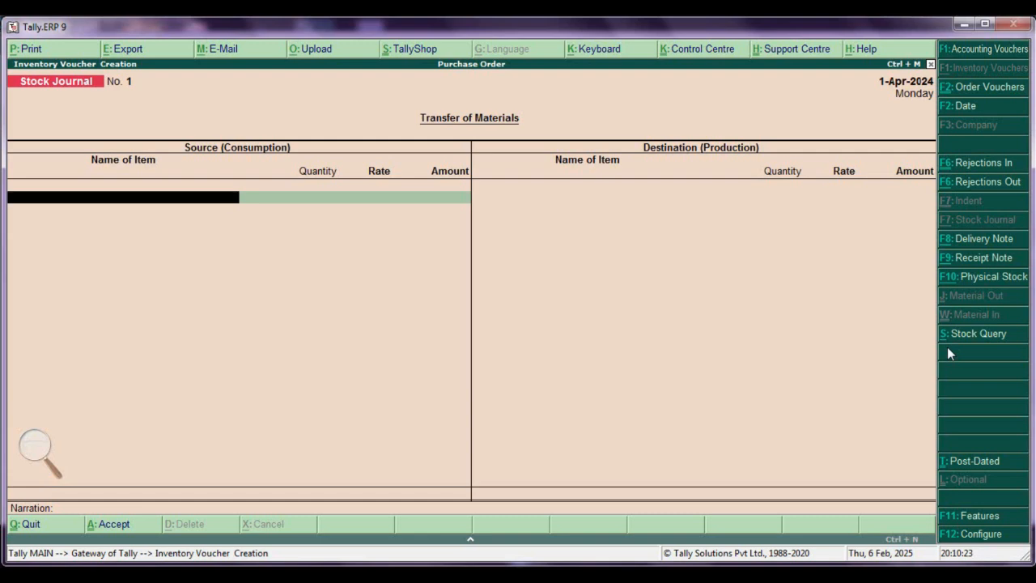
key(F9)
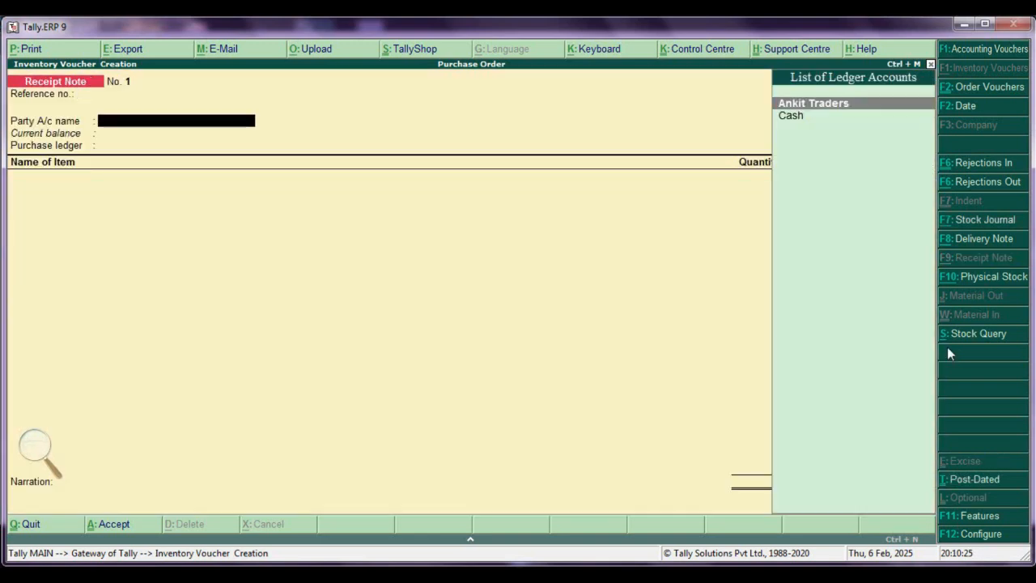
- Select Ankit Traders as the party, link the receipt note to order A dated 1-Apr-2024, and accept the supplier details
key(Return)
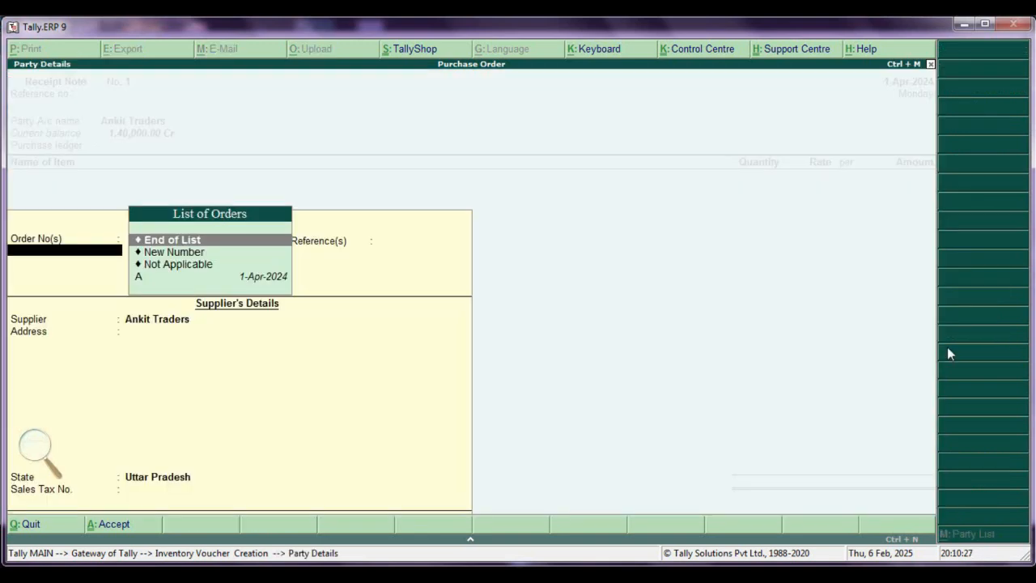
key(Down)
key(Down)
key(Down)
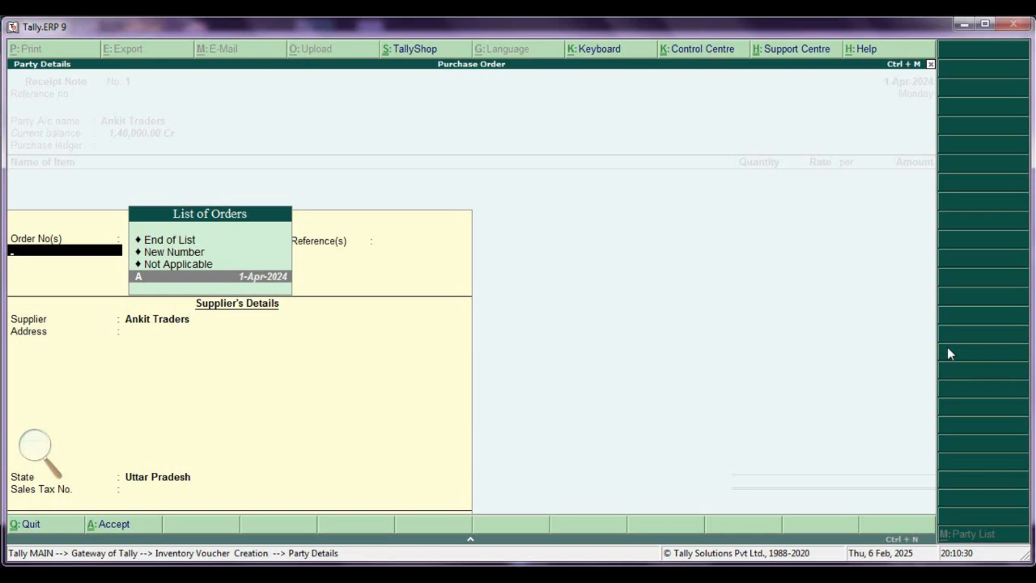
key(Return)
key(Return)
key(Return)
key(Return)
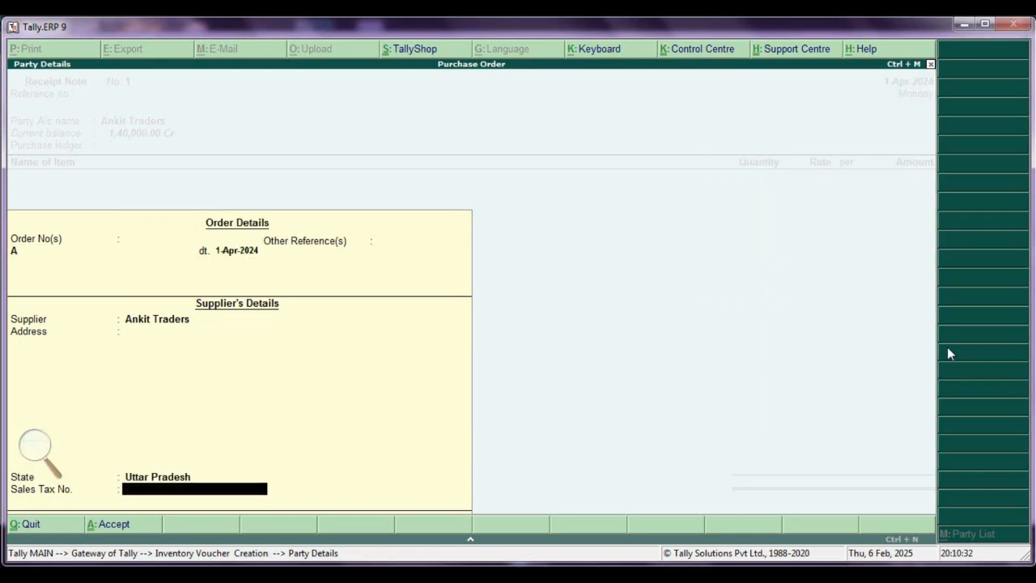
key(Return)
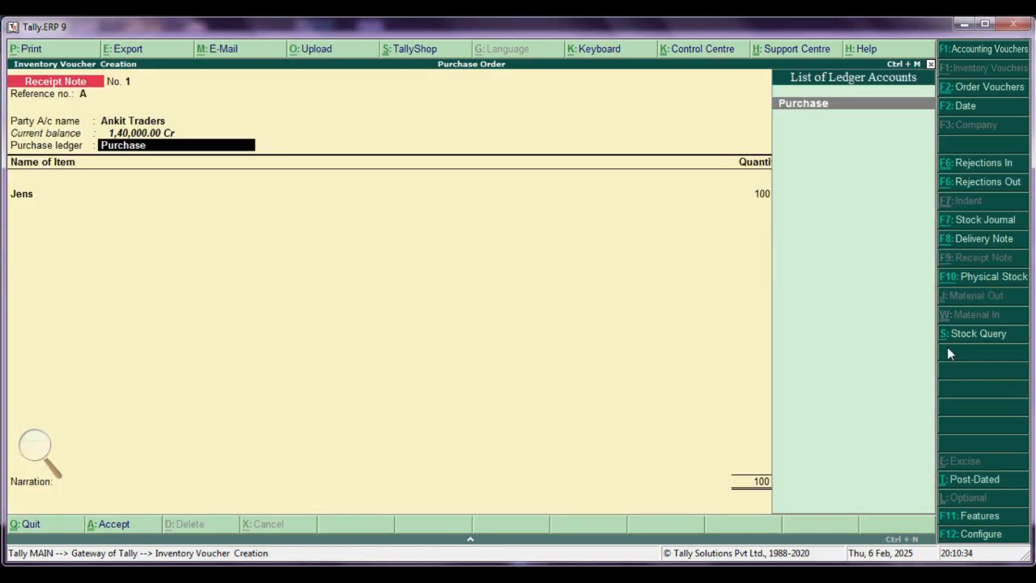
- Accept the Purchase ledger and allocate the item Jens to tracking number Jen1
key(Return)
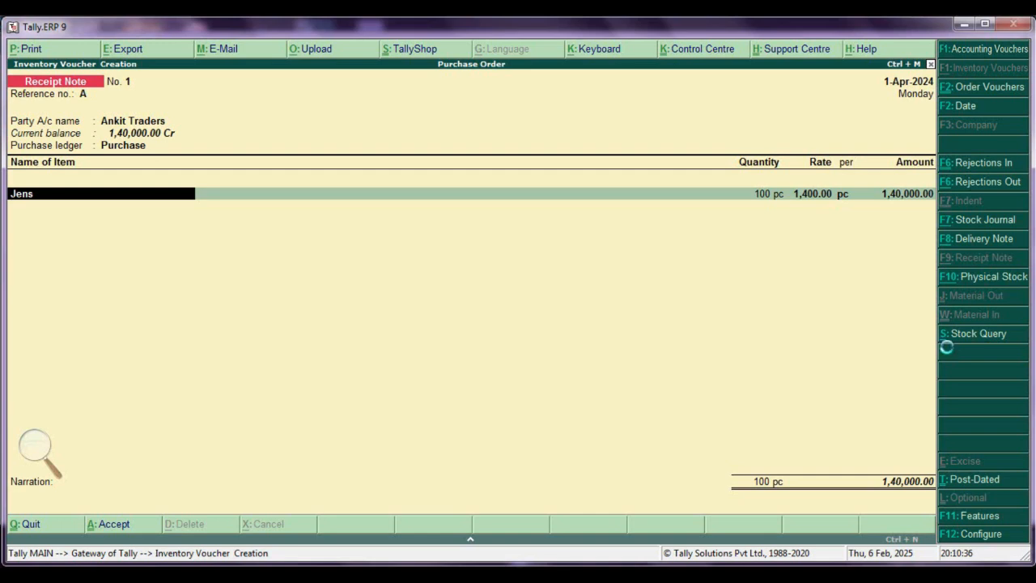
key(Return)
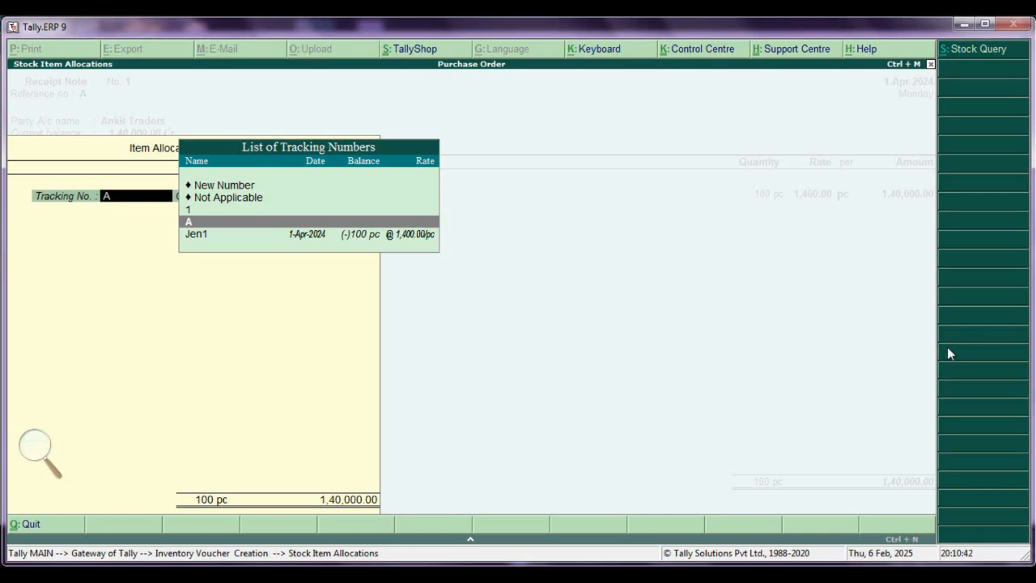
key(Down)
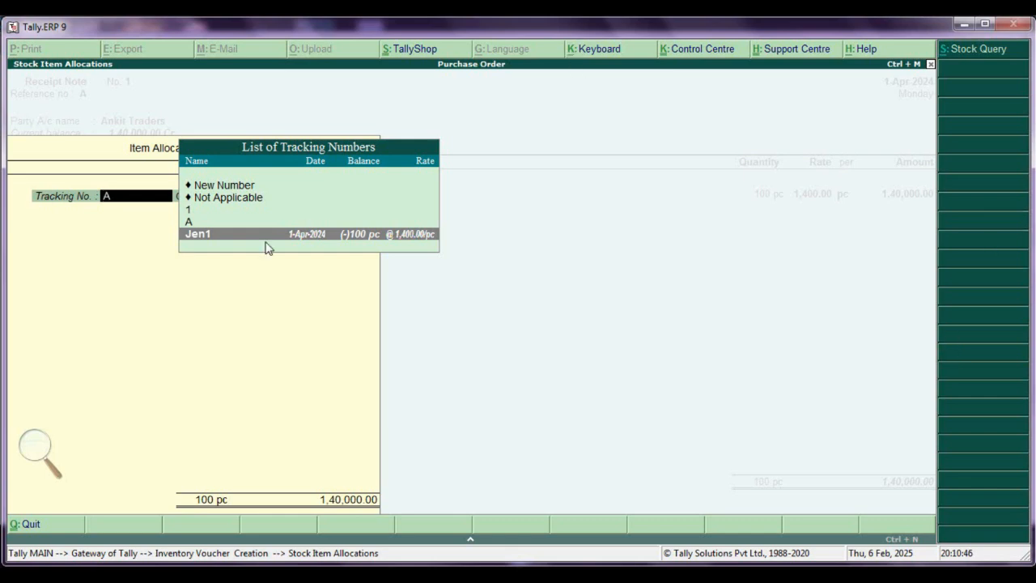
click(344, 231)
key(Return)
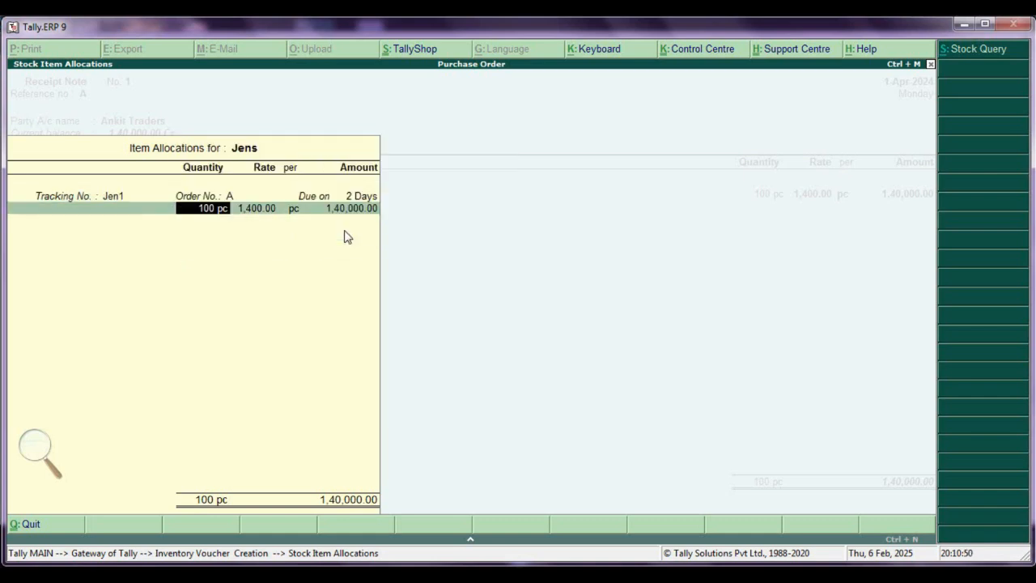
- Confirm the Jens allocation of 100 pc at 1,400.00 per pc, end the item list, and save the receipt note
key(Return)
key(Return)
key(Return)
key(Return)
key(Return)
key(Return)
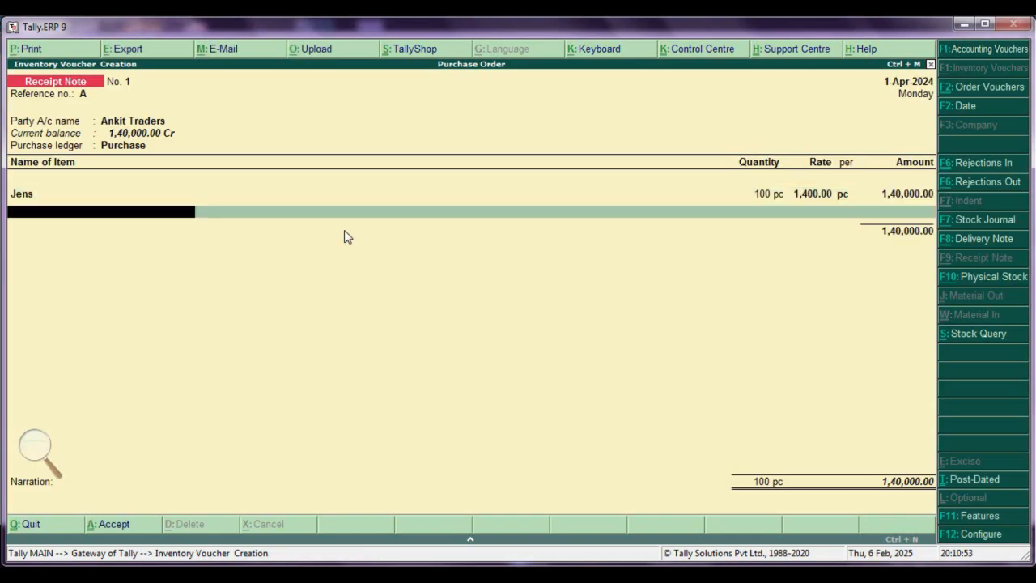
key(Return)
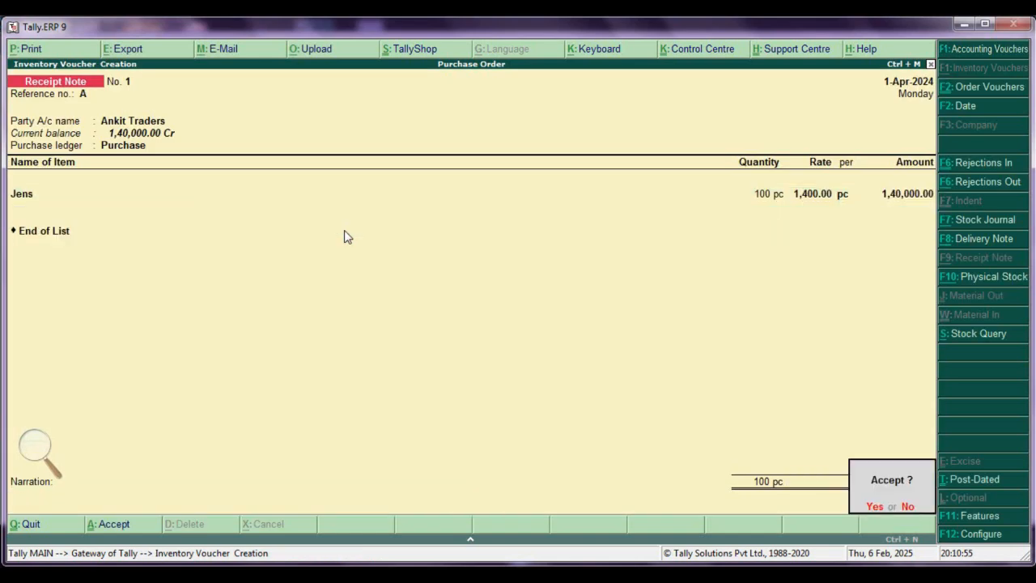
key(Return)
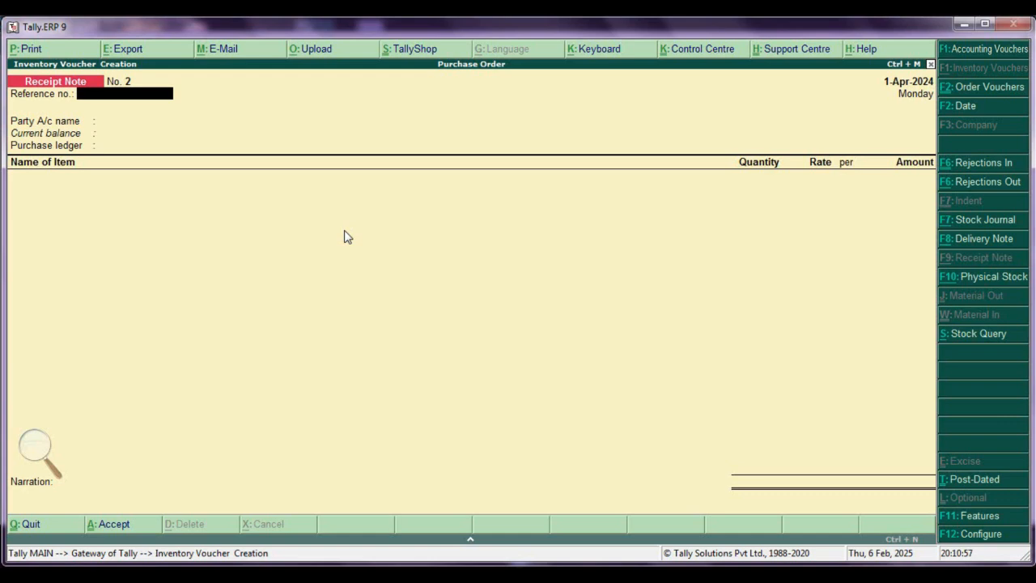
- Leave voucher entry and view the Stock Summary of the Clothes group
key(Escape)
key(Return)
key(Down)
key(Down)
key(Down)
key(Down)
key(Down)
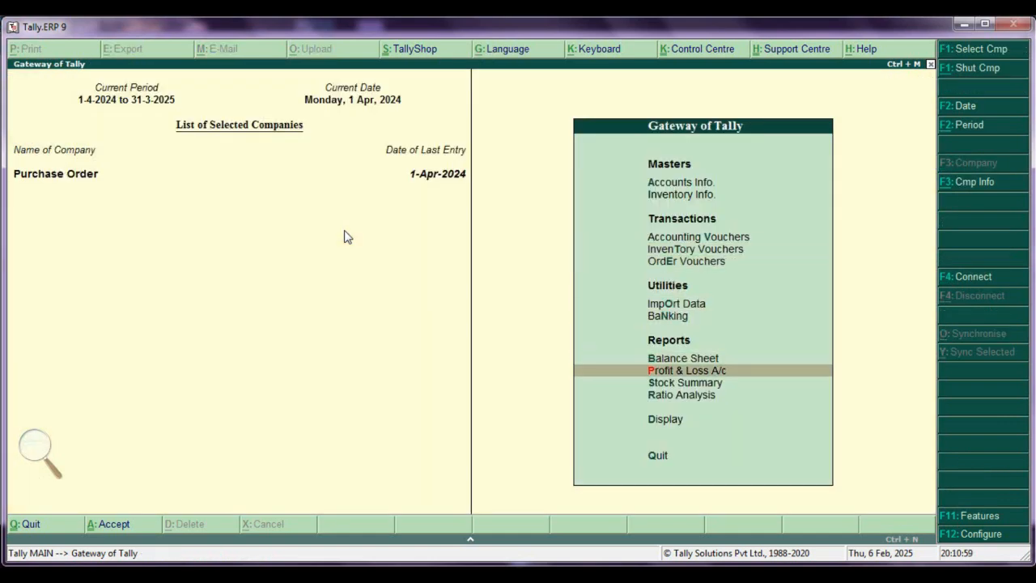
key(Down)
key(Return)
key(Return)
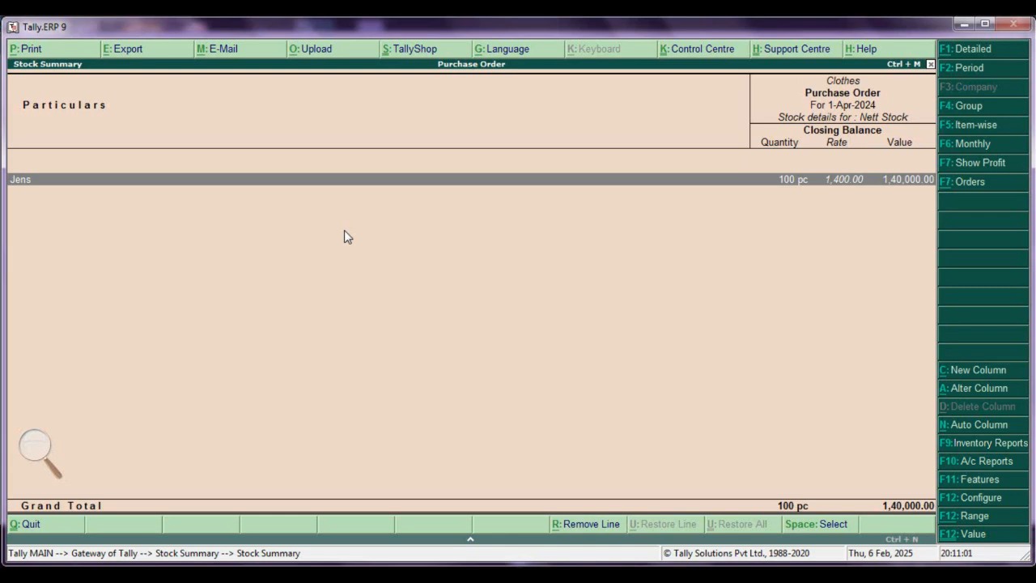
- Leave the stock report and open the Statements of Inventory choices among the display reports
key(Escape)
key(Escape)
key(Down)
key(Down)
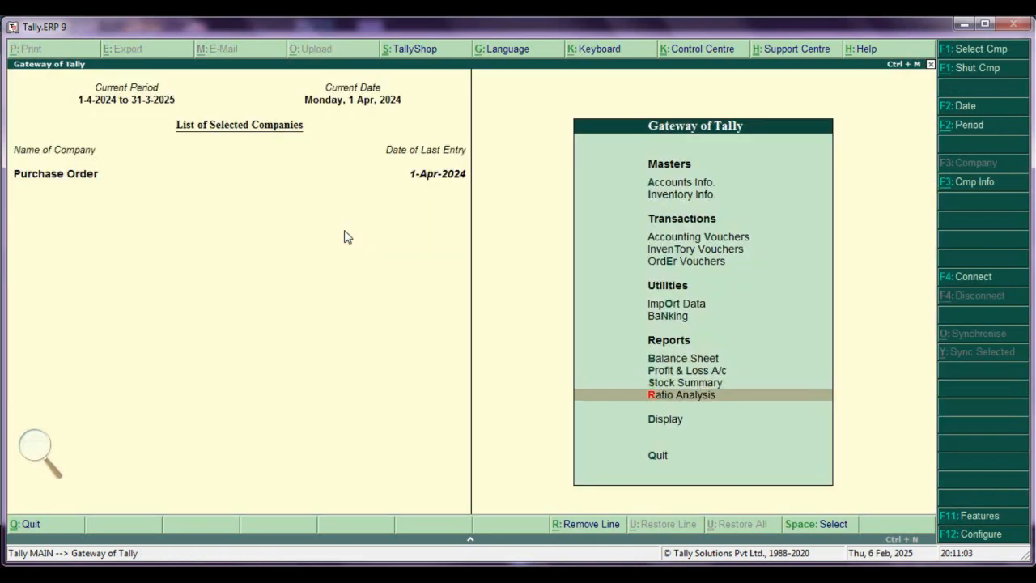
key(Return)
key(Down)
key(Down)
key(Down)
key(Down)
key(Down)
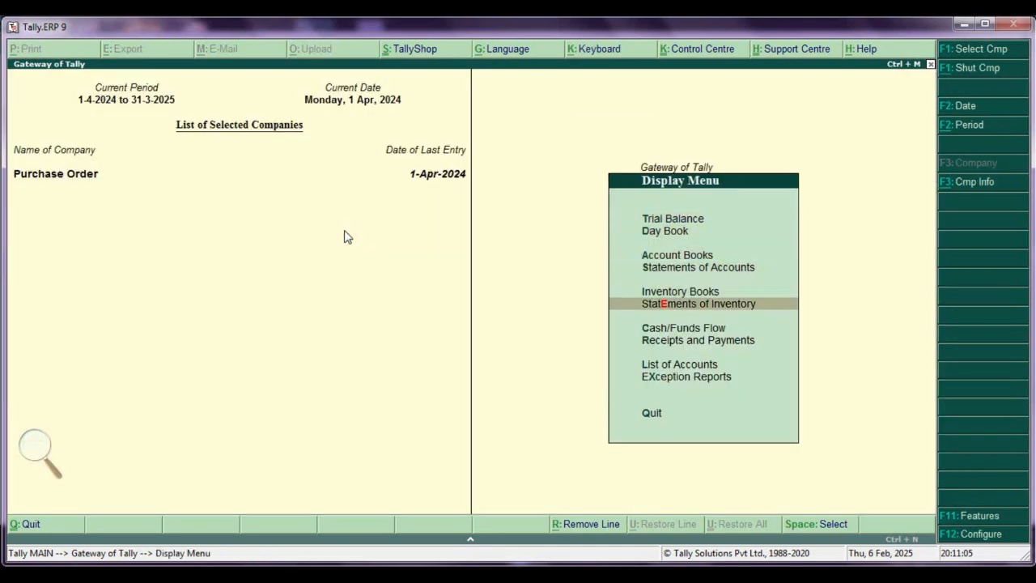
key(Return)
- Open the Purchase Bills Pending report to check for any pending entry for Jens
key(Down)
key(Down)
key(Down)
key(Down)
key(Return)
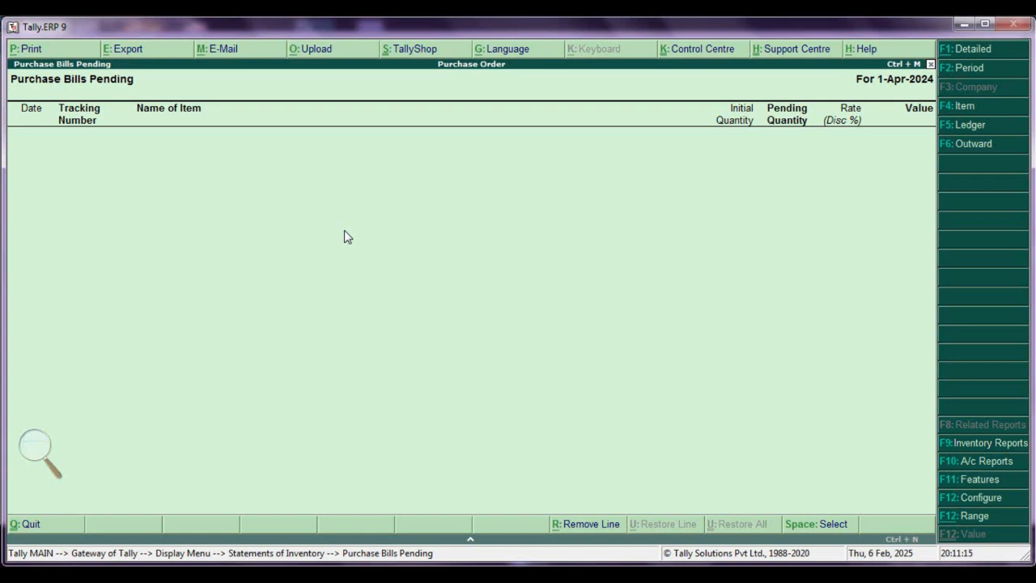
- Return to the Gateway of Tally and start a Debit Note voucher for the purchase return
key(Escape)
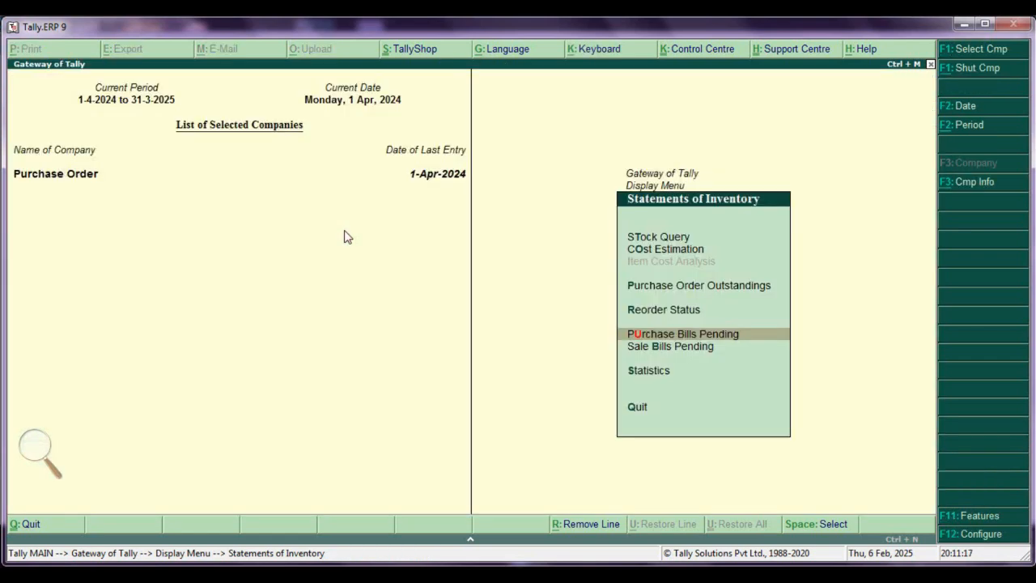
key(Escape)
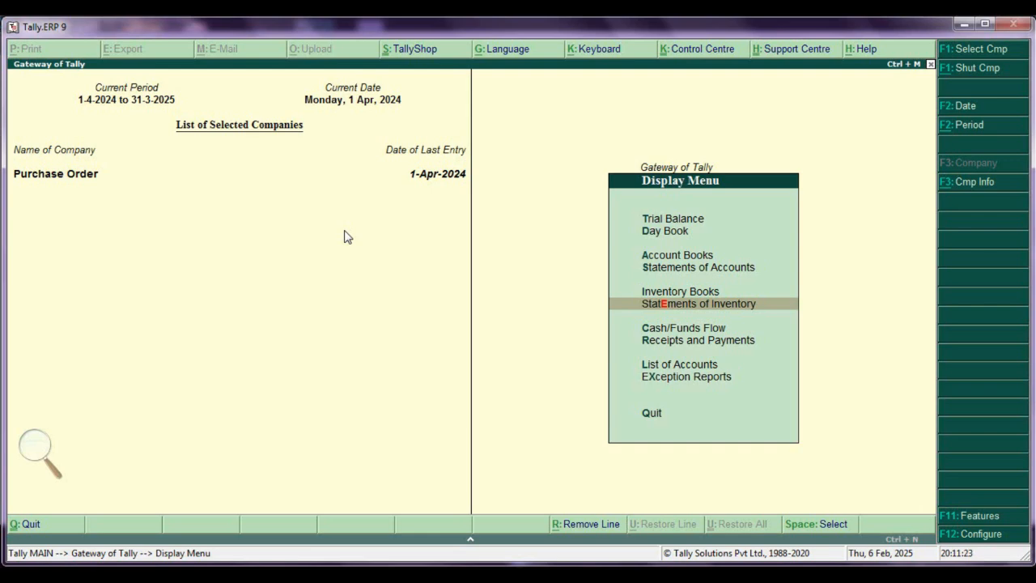
key(Escape)
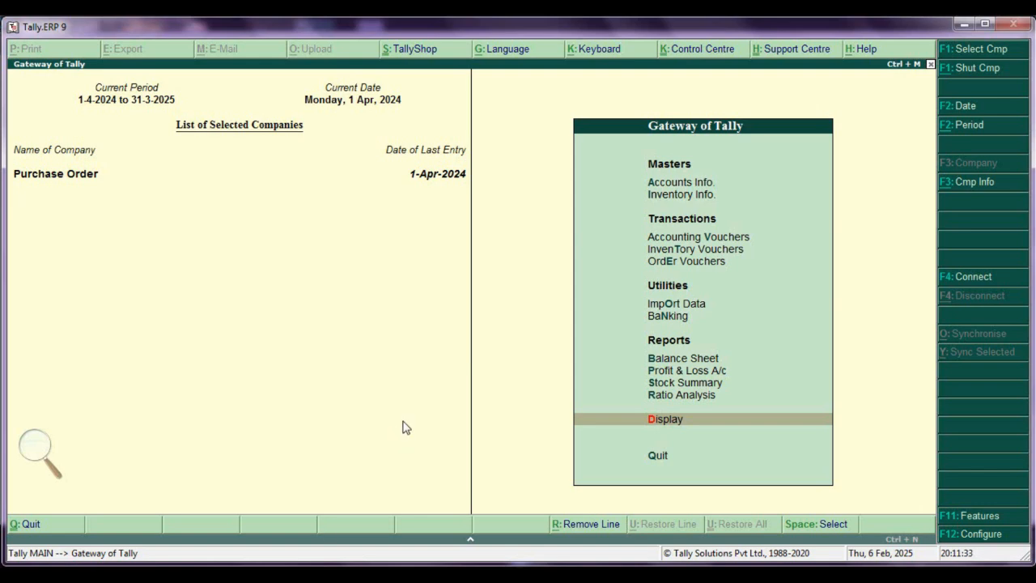
key(Up)
key(Up)
key(Up)
key(Up)
key(Up)
key(Up)
key(Up)
key(Up)
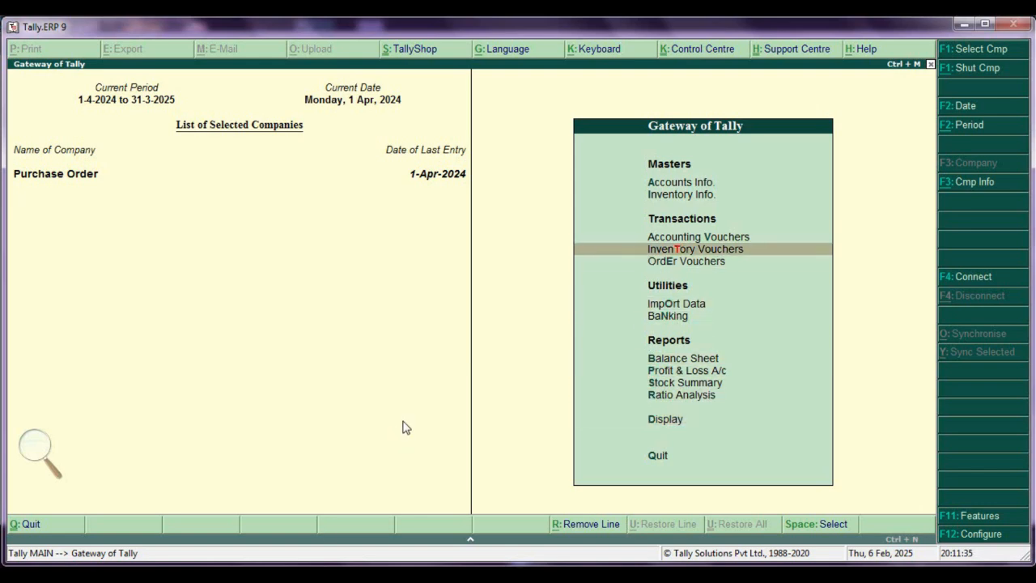
key(Return)
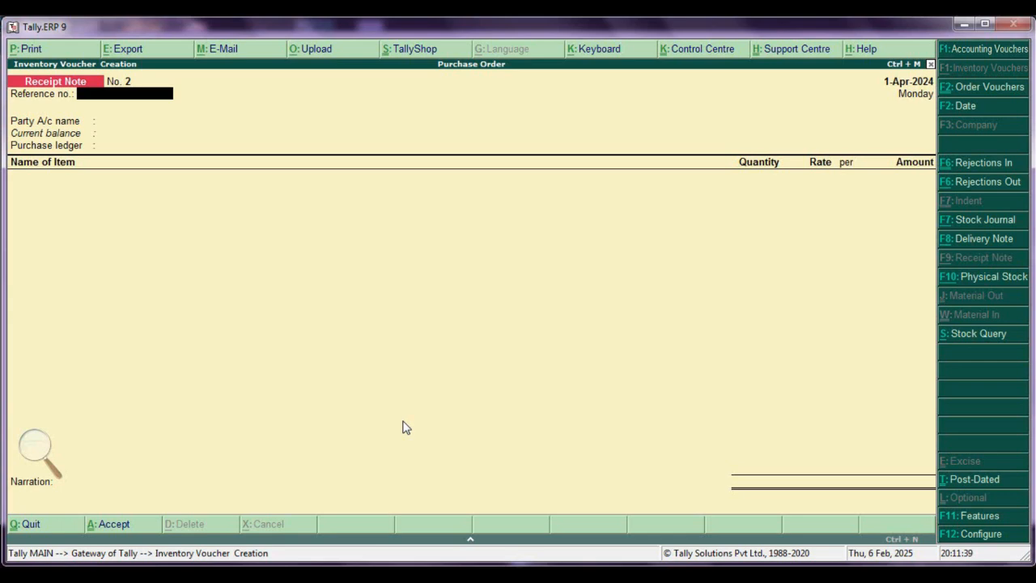
key(ctrl+F9)
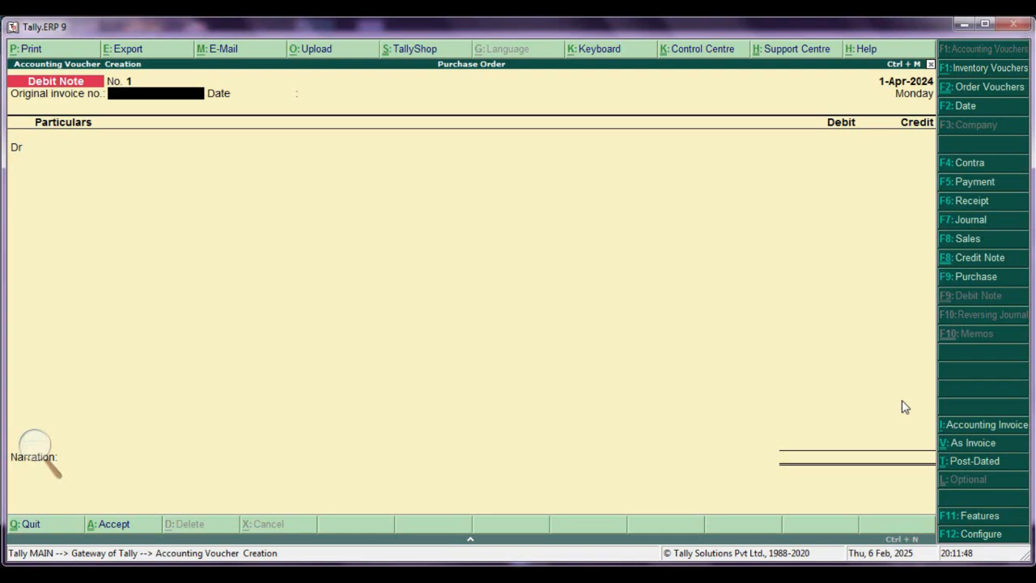
key(super)
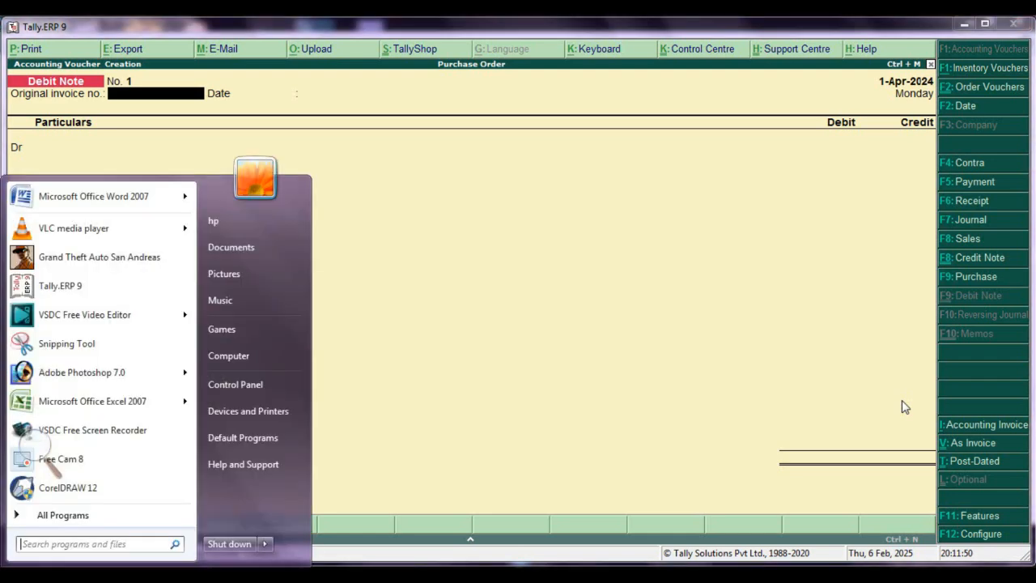
key(super)
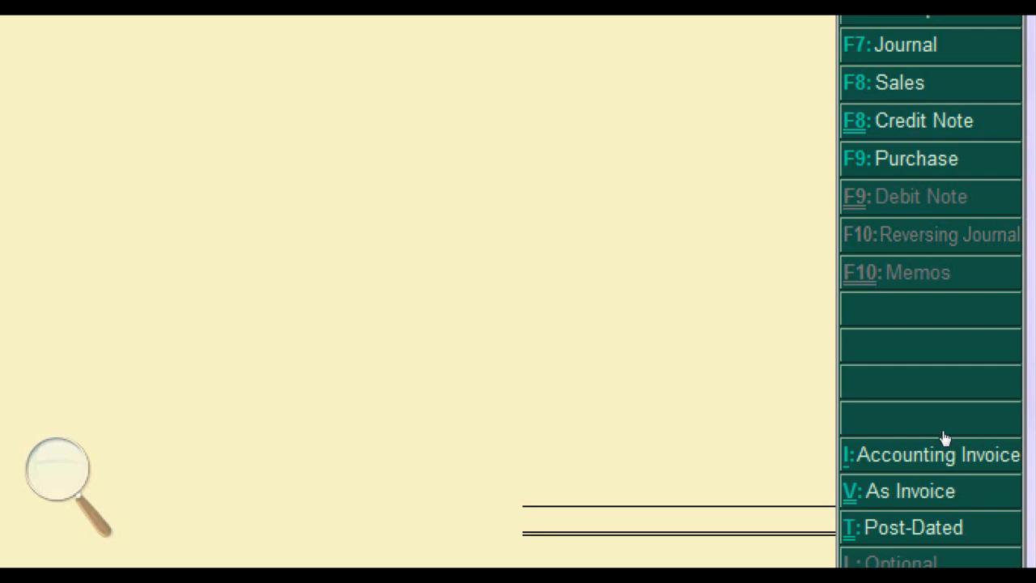
key(ctrl+F9)
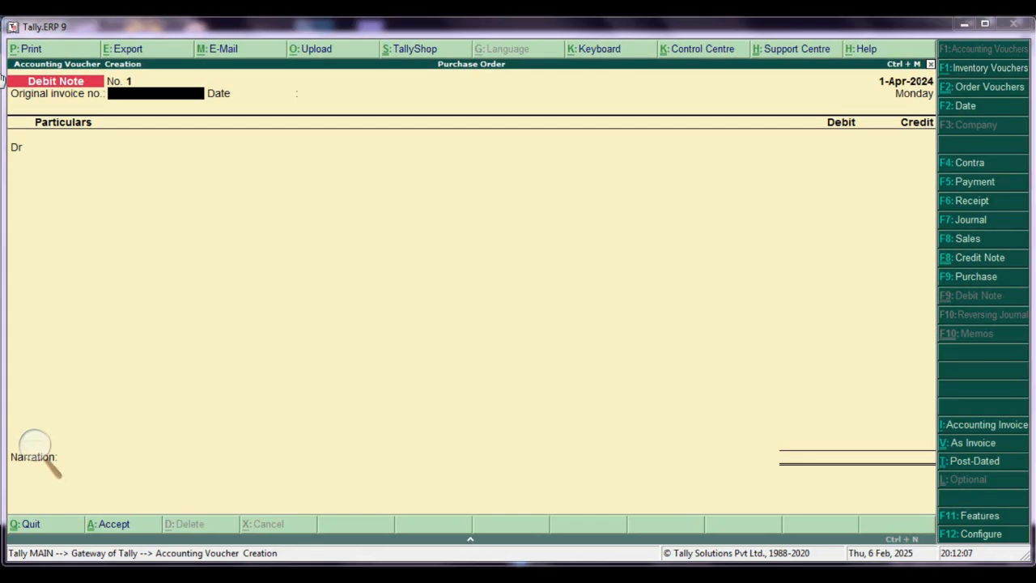
- Try the debit note in accounting invoice and item invoice modes, then return it to voucher mode
click(975, 425)
key(Return)
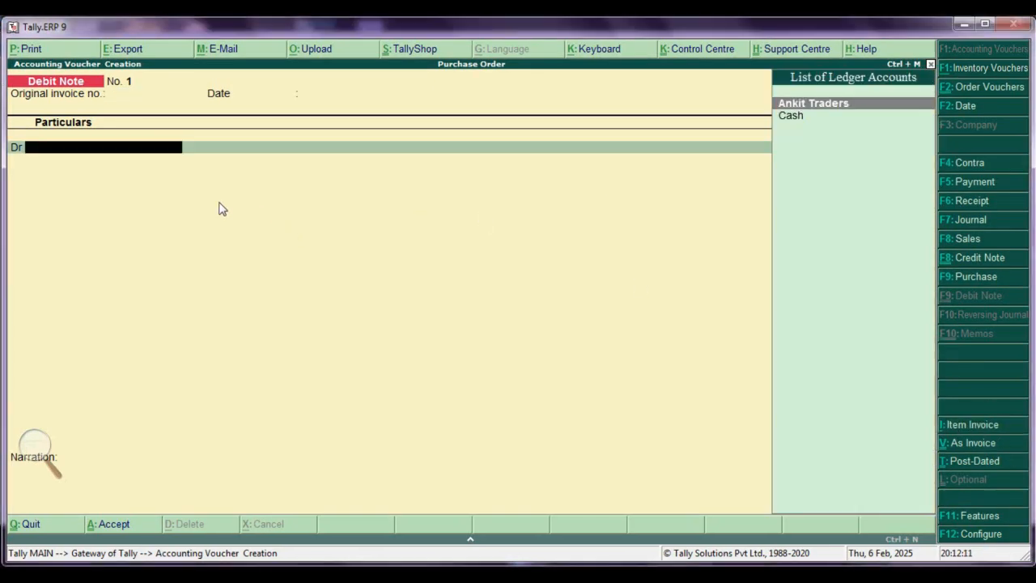
click(958, 425)
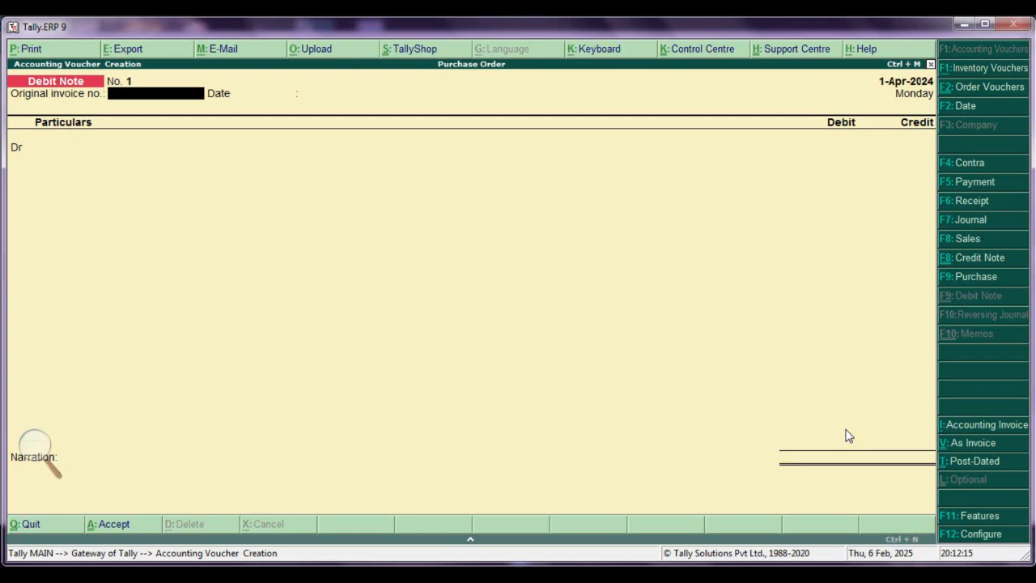
click(963, 443)
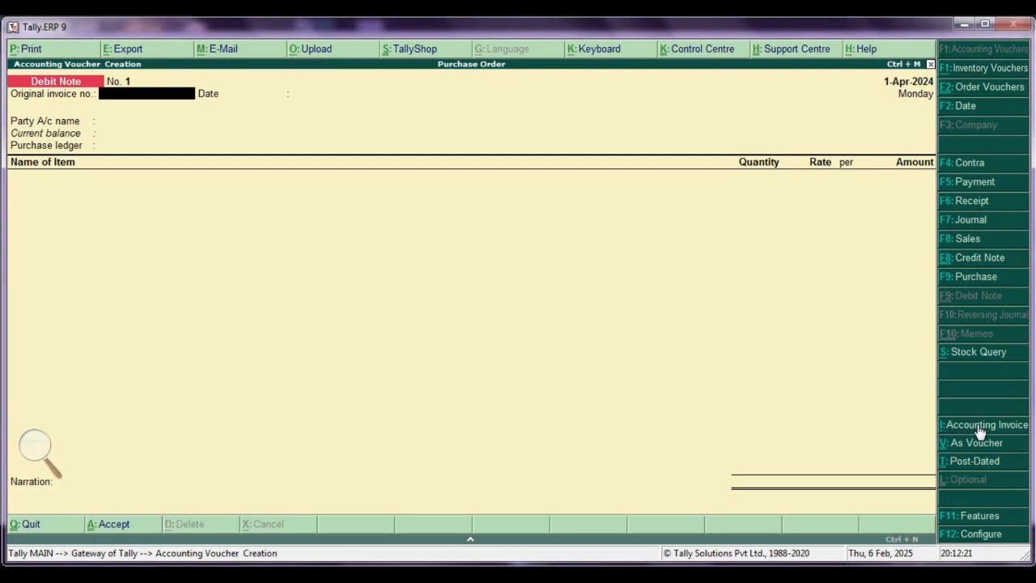
click(976, 424)
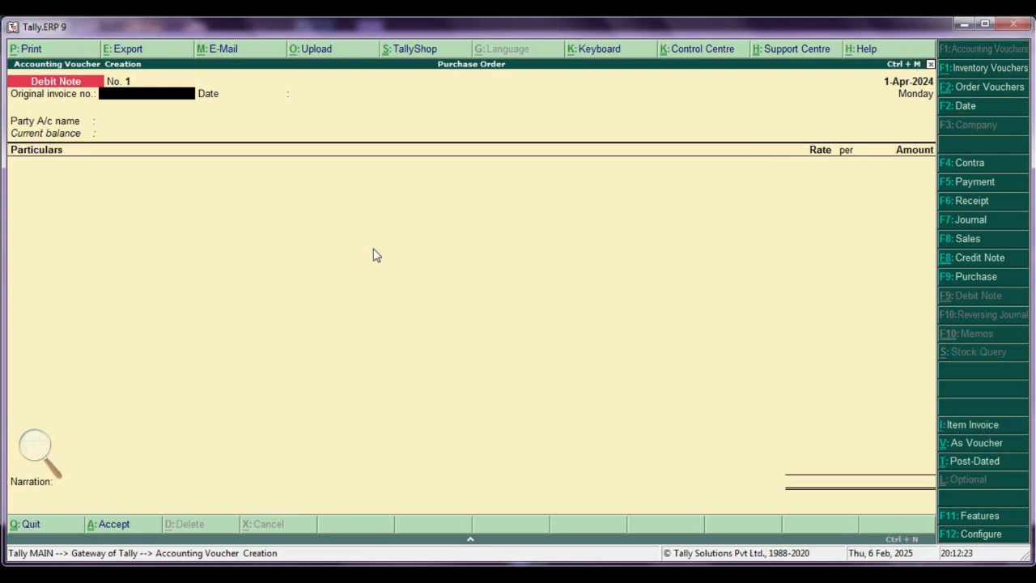
click(960, 426)
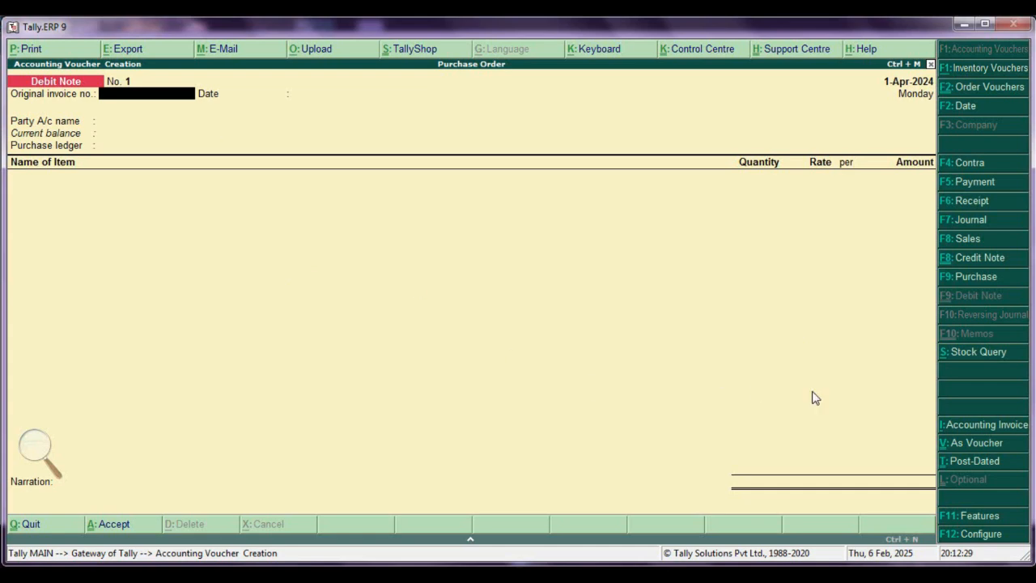
click(970, 445)
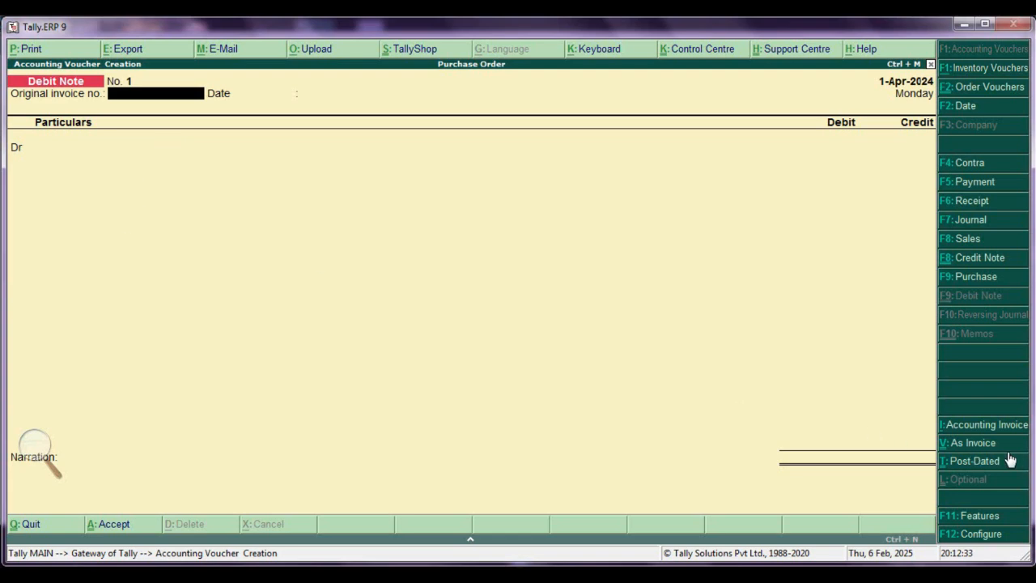
- Switch the debit note to invoice mode and set the party to Ankit Traders, ending the tracking number list with End of List
click(975, 442)
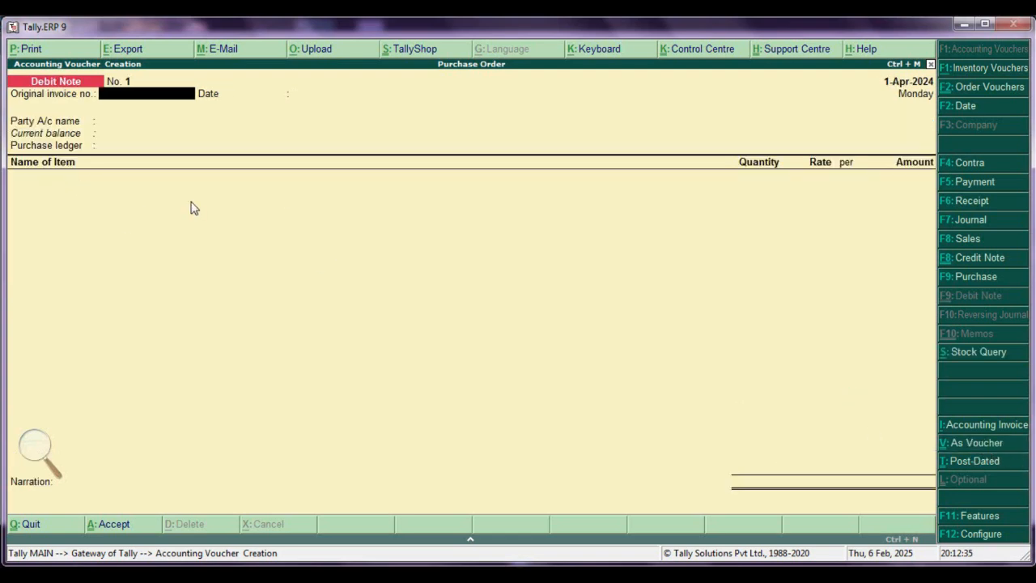
key(Return)
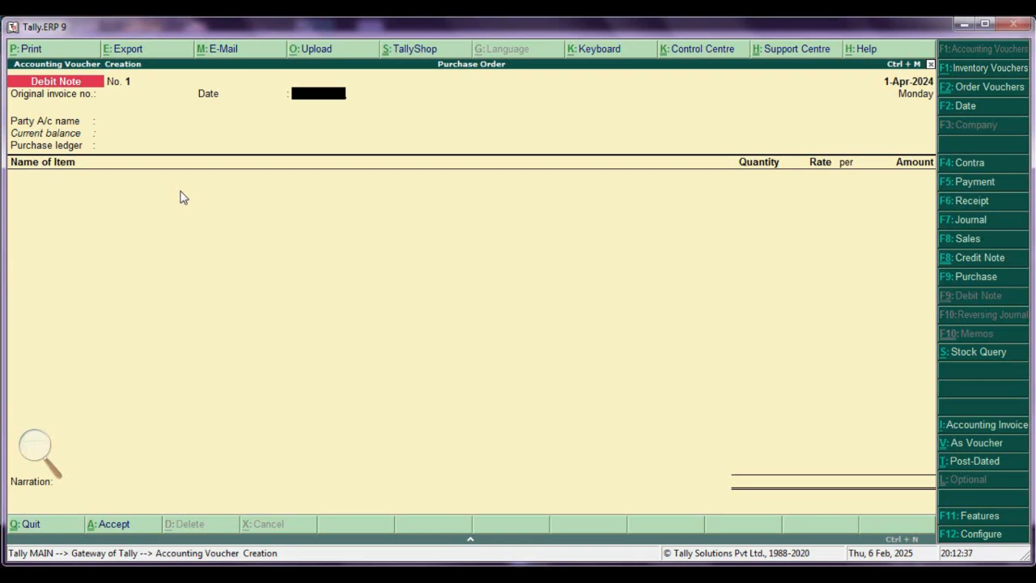
key(Return)
key(Return)
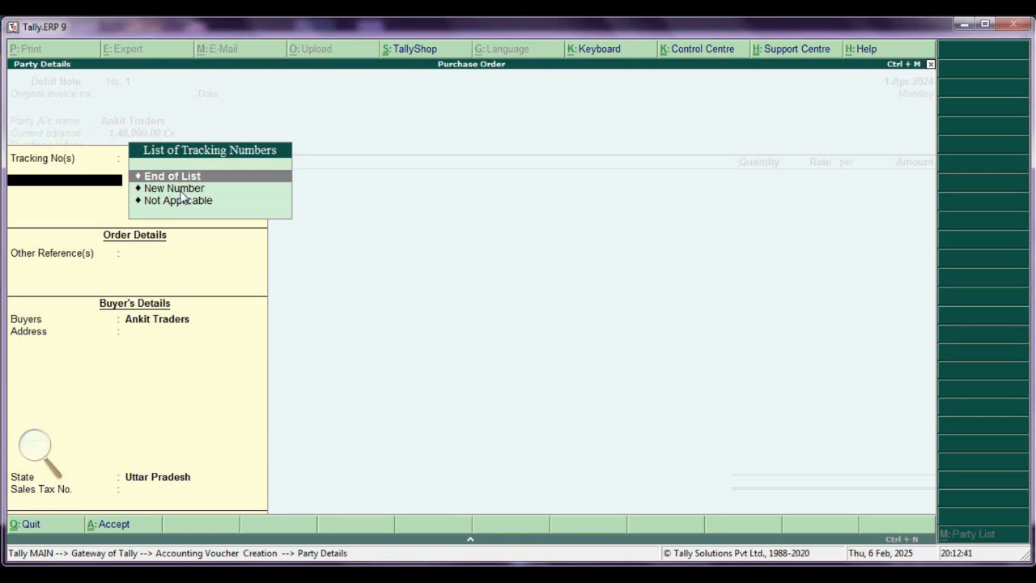
key(Return)
key(Return)
key(Return)
key(Return)
key(Return)
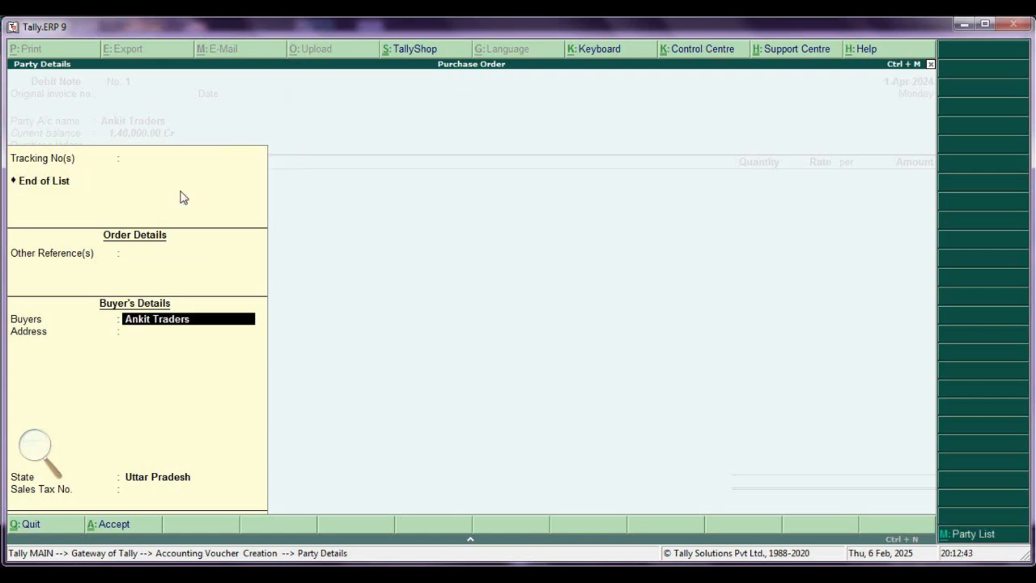
key(Return)
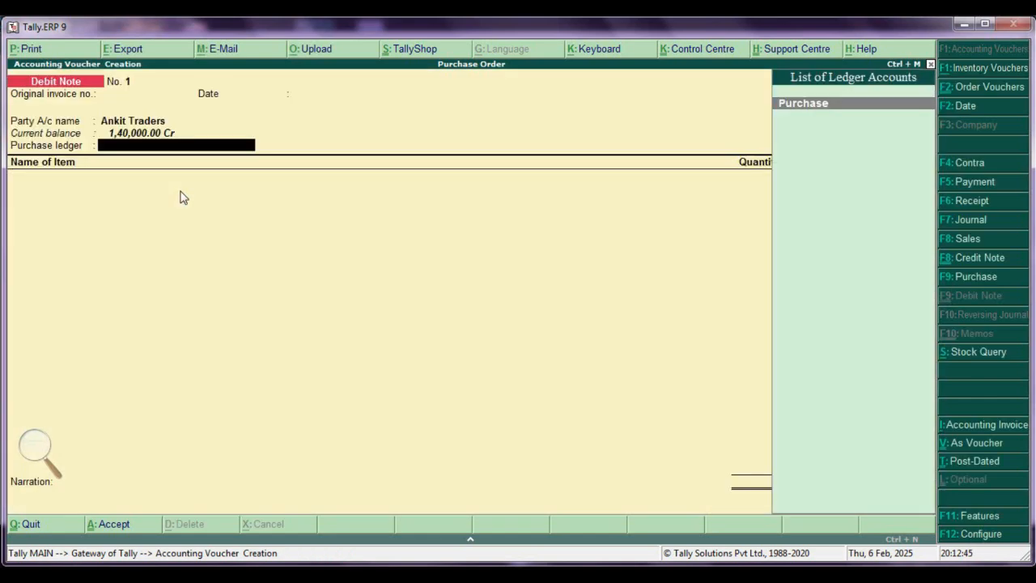
- Create a purchase return ledger named P R under Purchase Accounts and use it as the debit note's purchase ledger
key(alt+c)
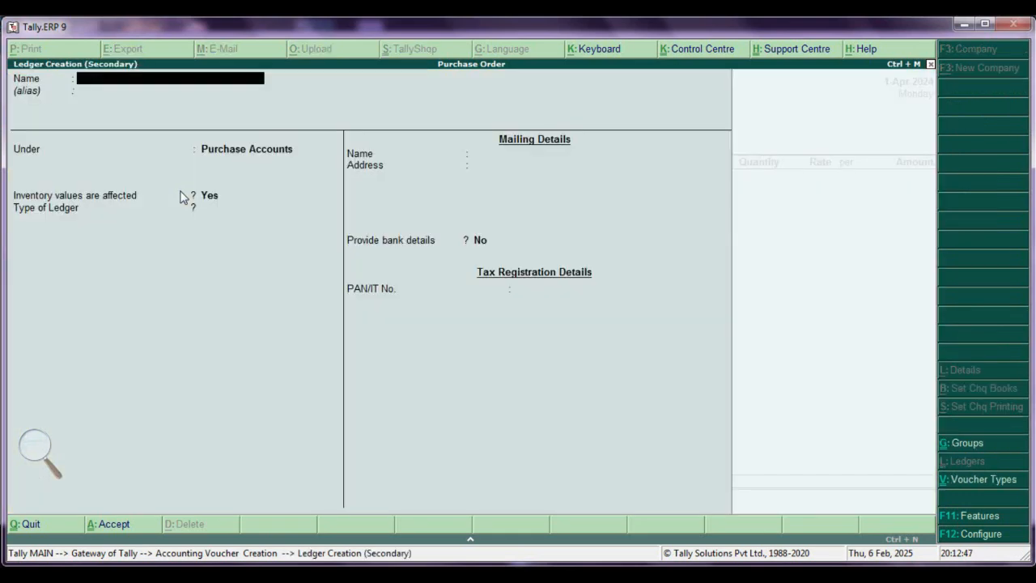
text(P R)
key(Return)
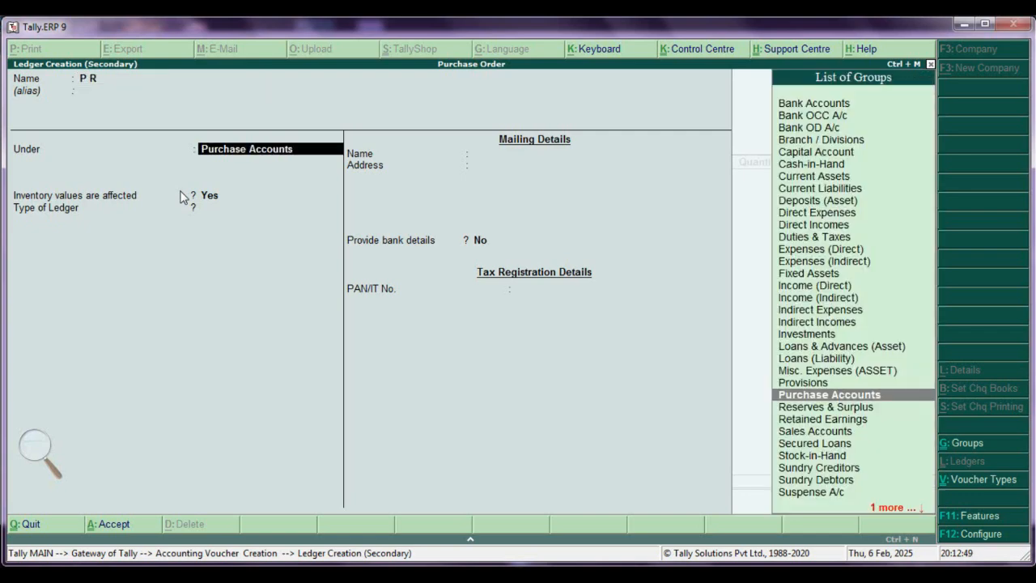
key(ctrl+a)
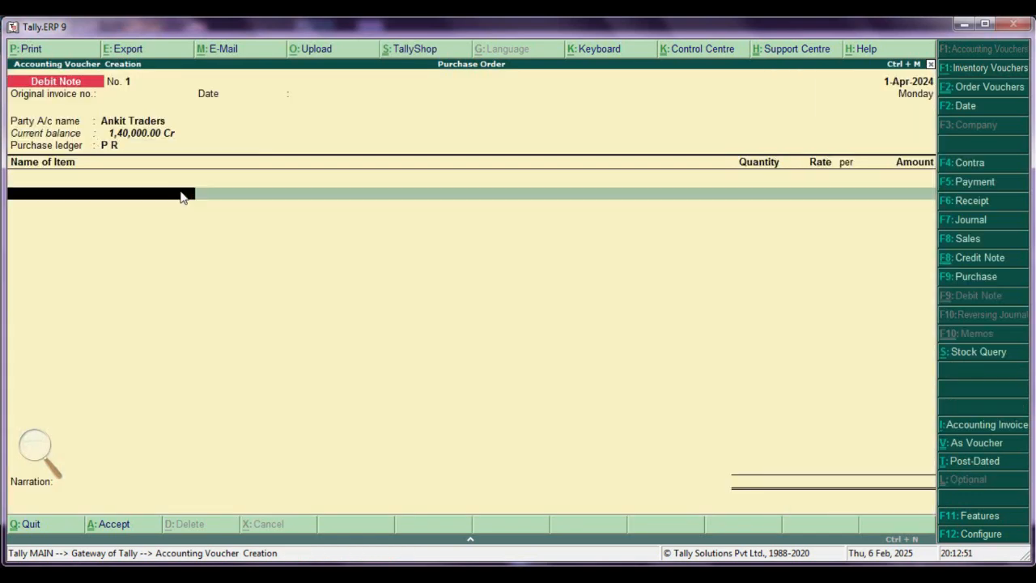
- Add the item Jens, consult the Order Processing notes for the return quantity, and set tracking and order numbers to Not Applicable
text(J)
key(Return)
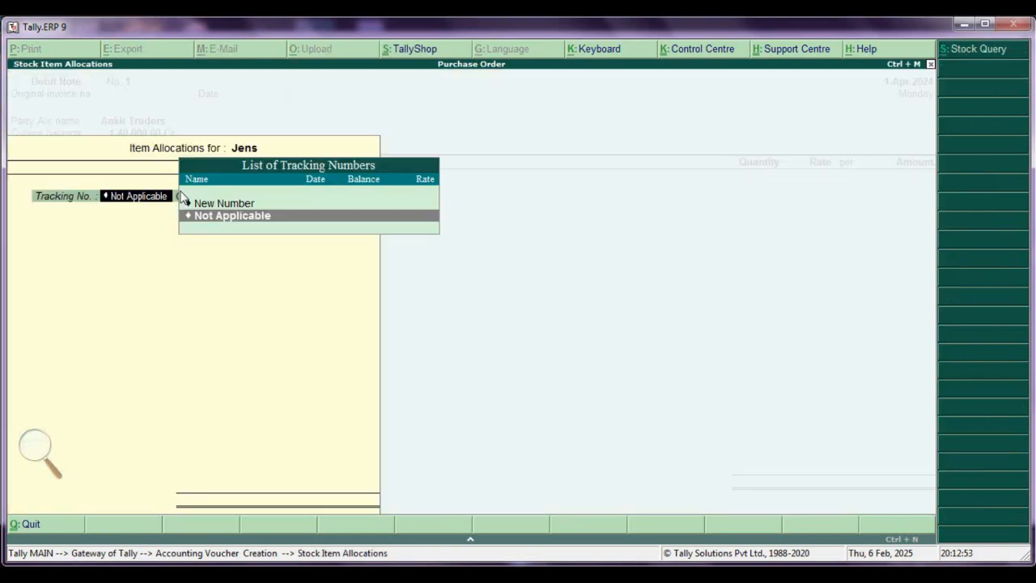
key(alt+Tab)
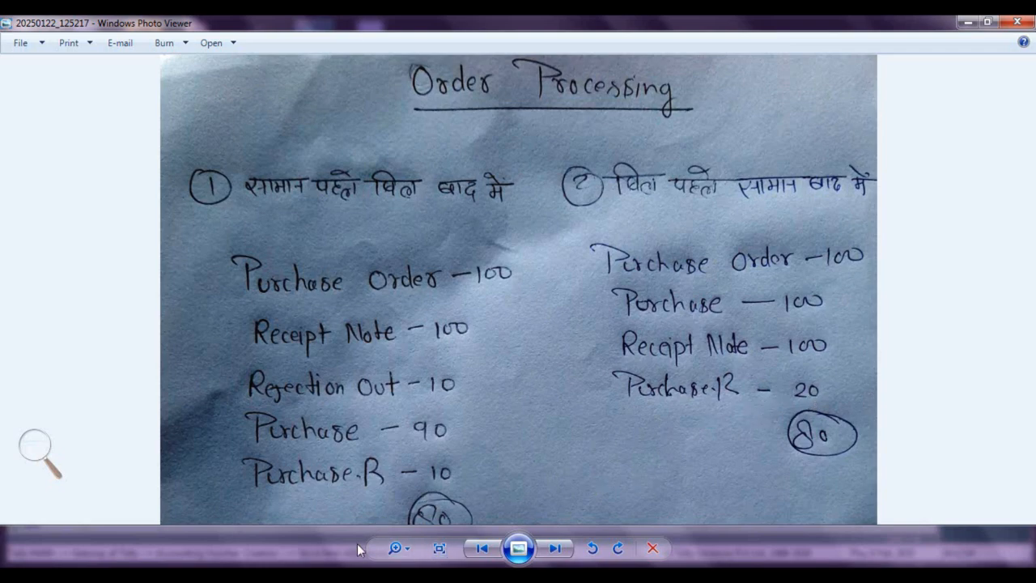
click(300, 575)
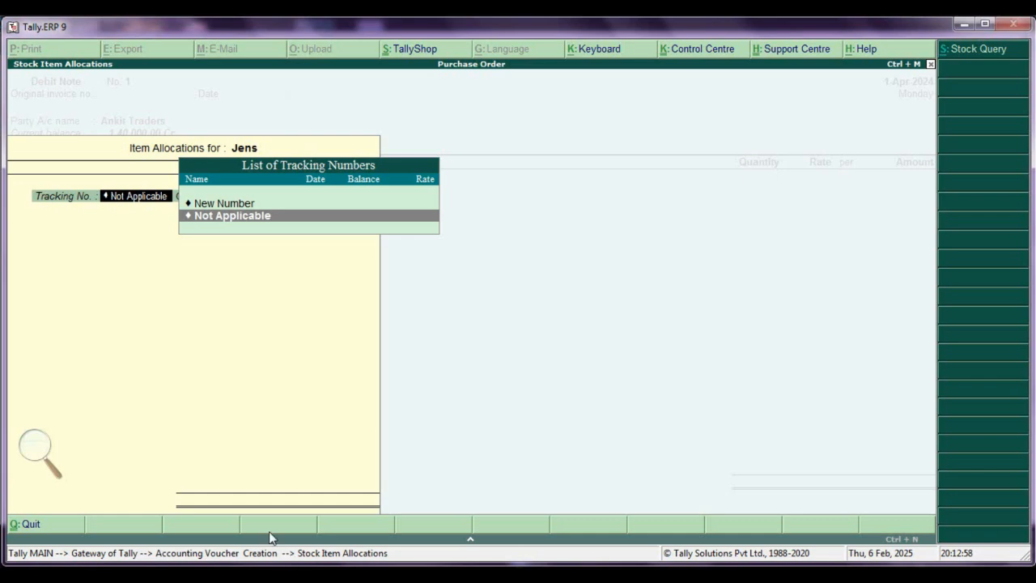
key(Return)
key(Return)
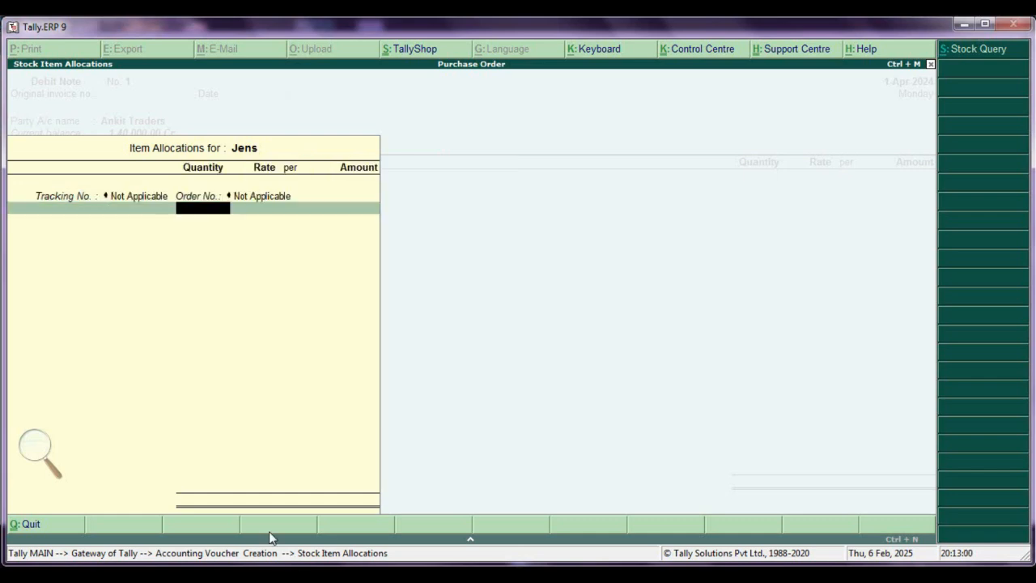
- Enter a return of 20 pc of Jens at 1,400.00 and save the debit note with an On Account bill reference
text(20)
key(Return)
key(Return)
key(Return)
key(Return)
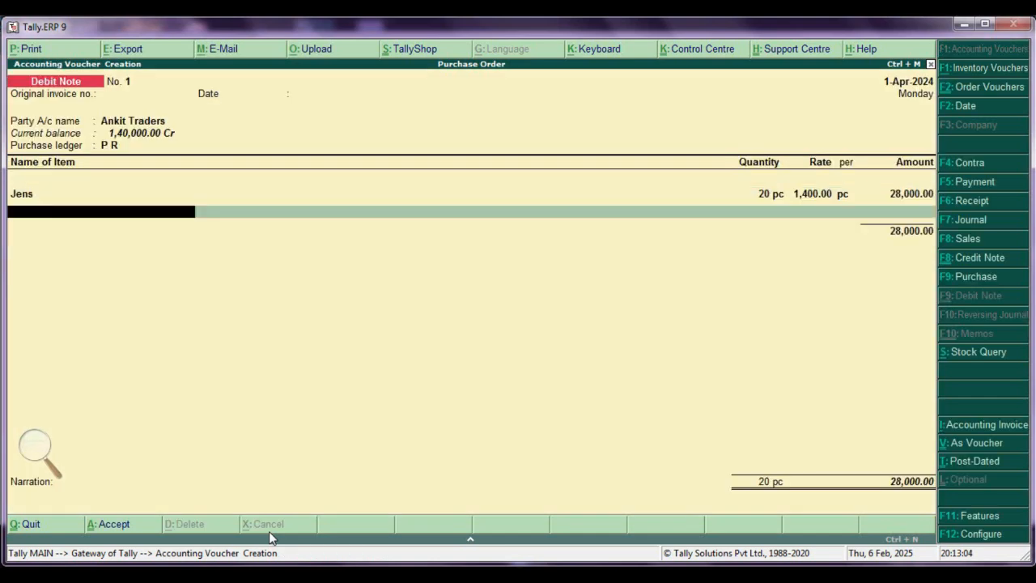
key(Return)
key(Return)
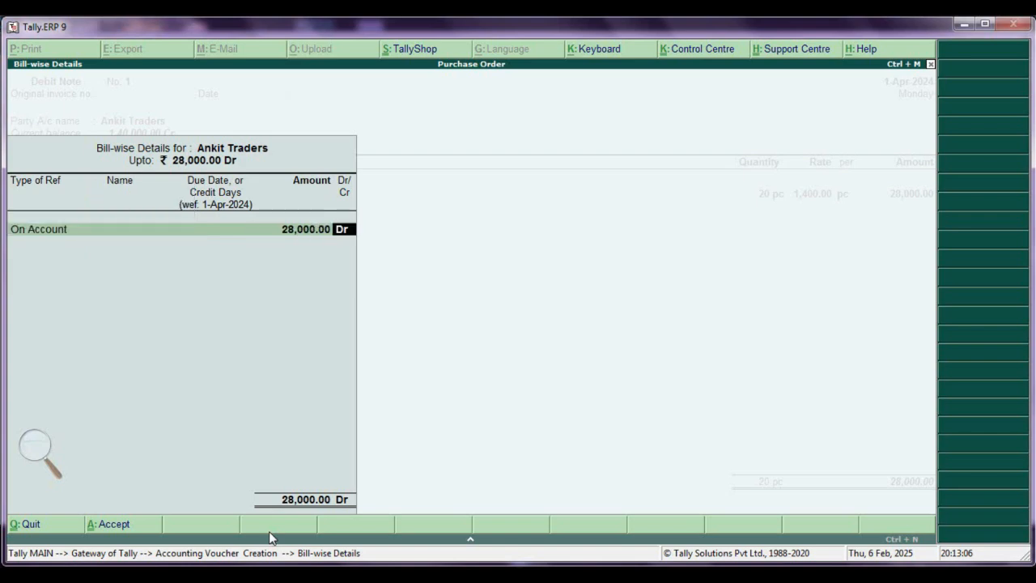
key(Return)
- Review the Order Processing notes in the photo viewer and switch back to Tally
key(alt+F7)
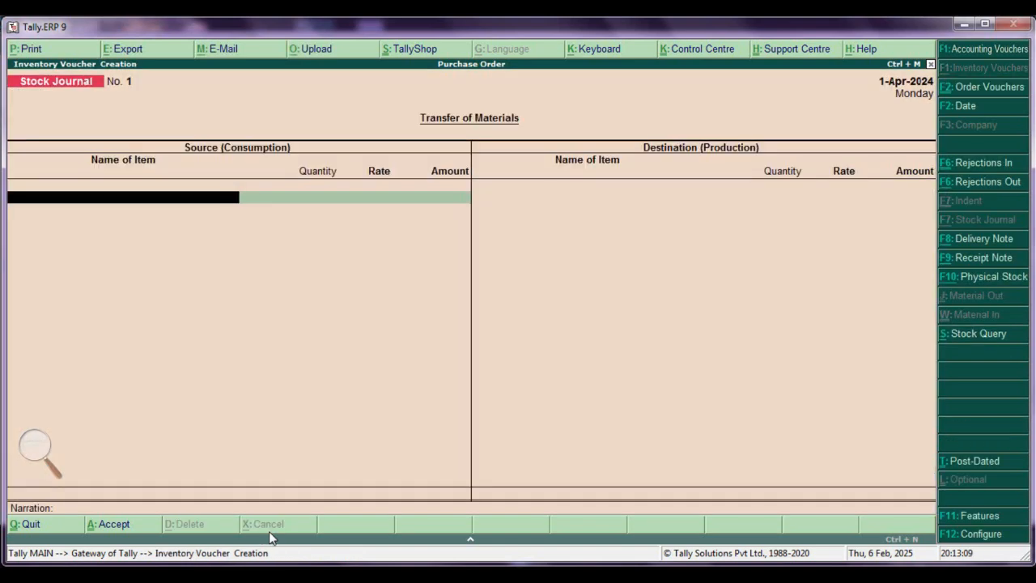
key(alt+Tab)
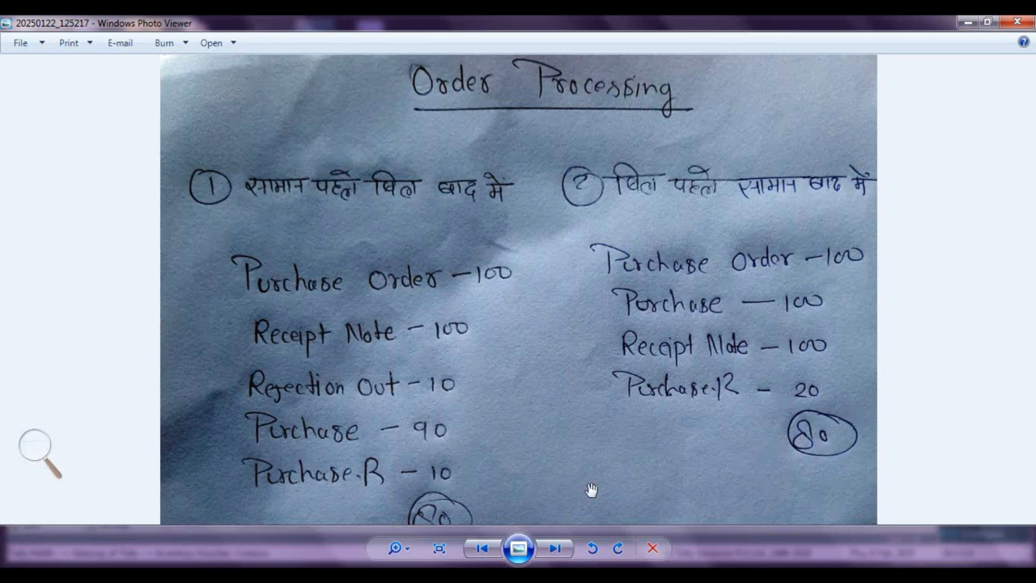
key(alt+Tab)
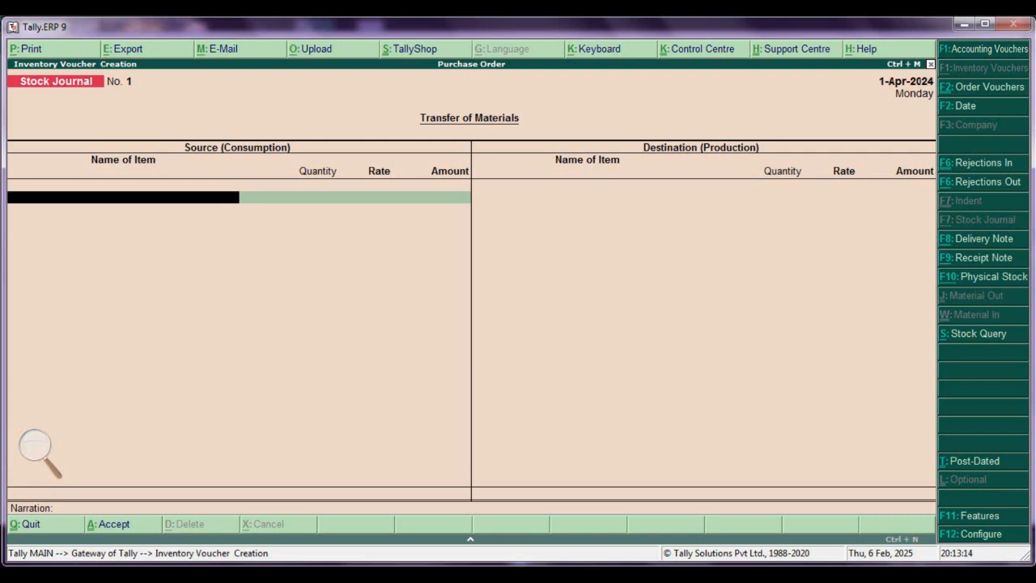
- Leave the stock journal voucher and open the Stock Summary's Clothes group to check the closing stock
key(Escape)
key(Return)
key(Down)
key(Down)
key(Down)
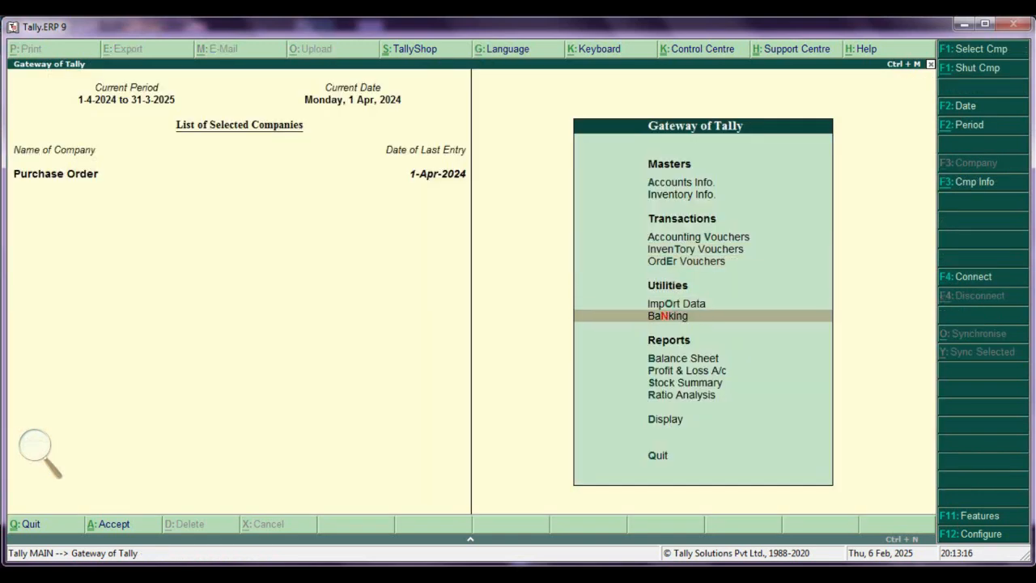
key(Down)
key(Down)
key(Down)
key(Down)
key(Down)
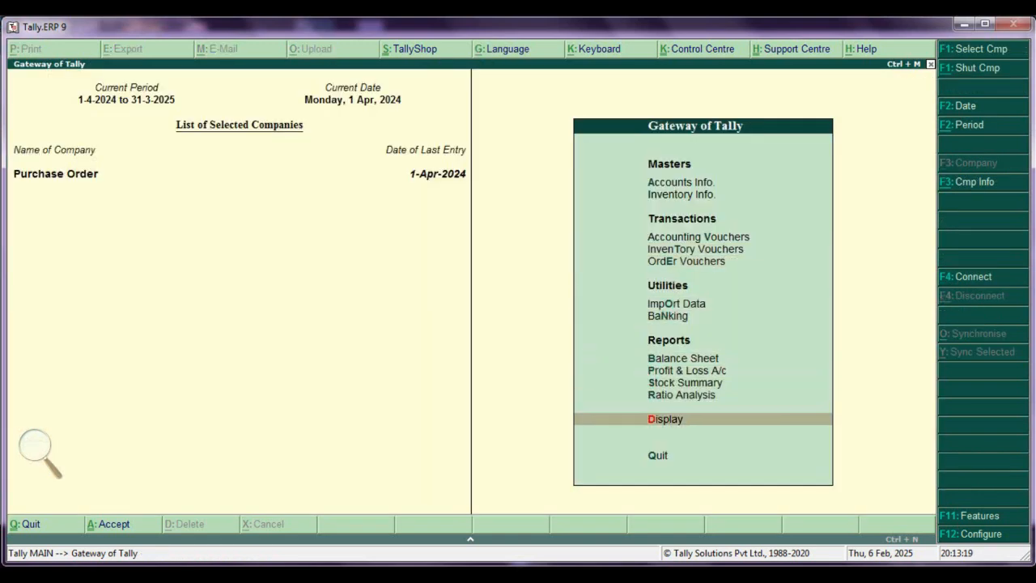
key(Up)
key(Up)
key(Return)
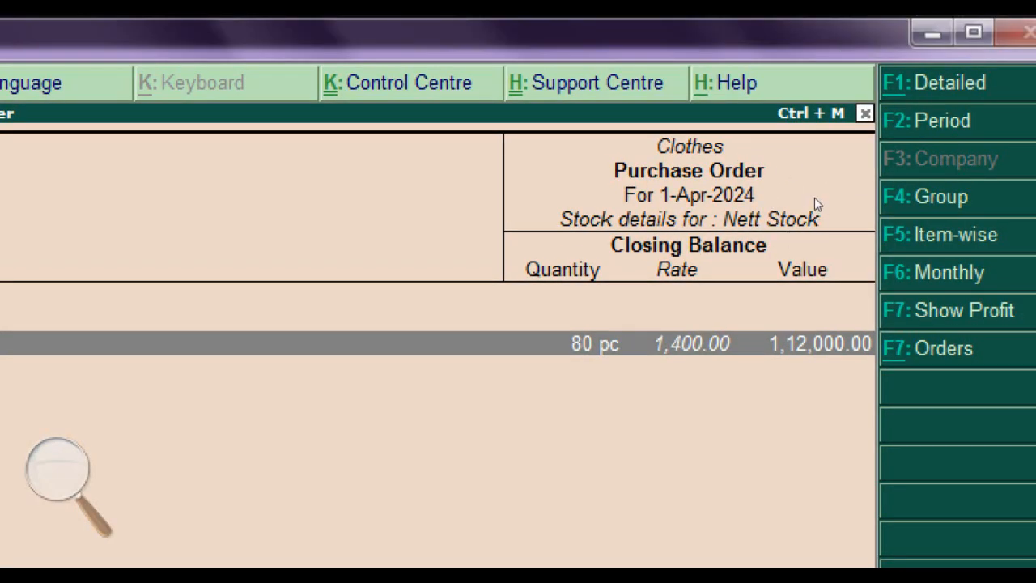
key(Escape)
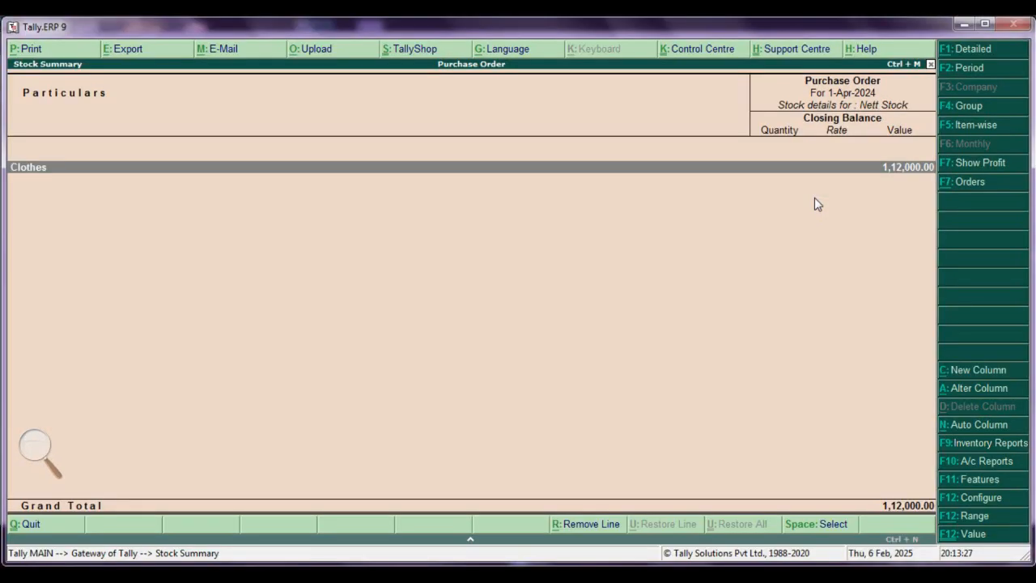
- Leave the Stock Summary and open the Day Book from the display reports
key(Escape)
key(Escape)
key(n)
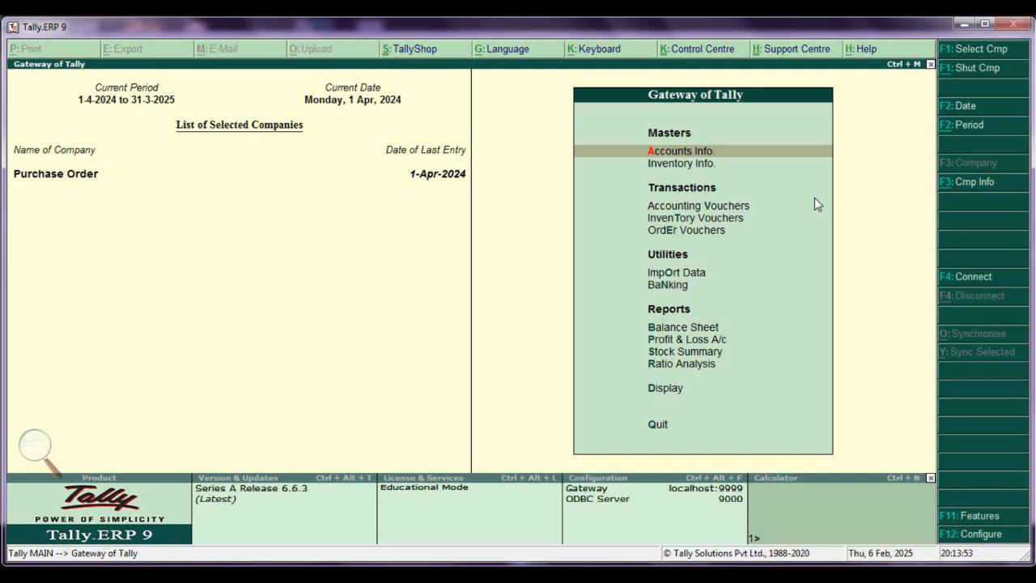
key(d)
key(Down)
key(Return)
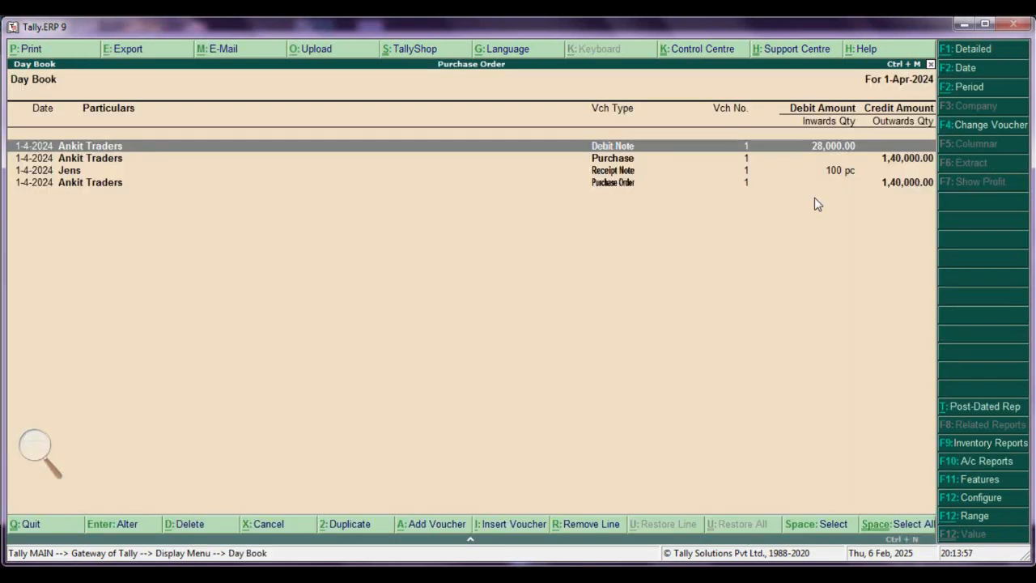
- Delete the debit note, purchase, receipt note and purchase order vouchers from the Day Book
key(super+d)
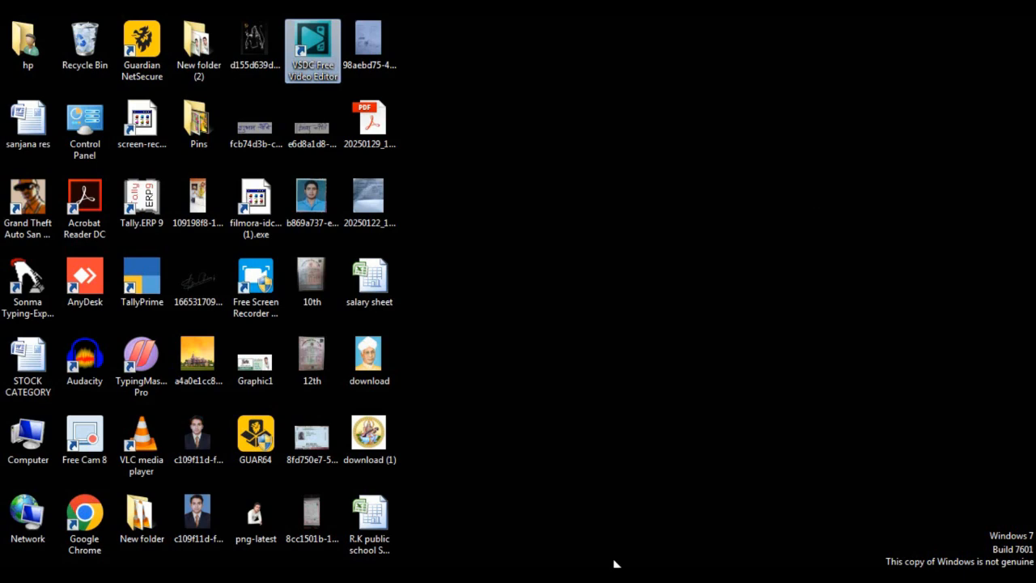
click(303, 580)
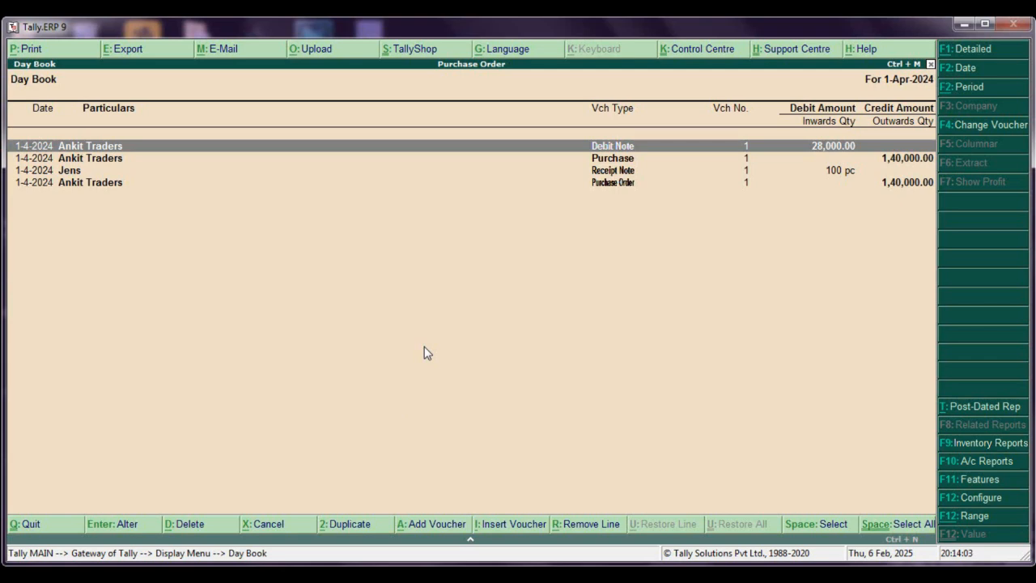
key(alt+d)
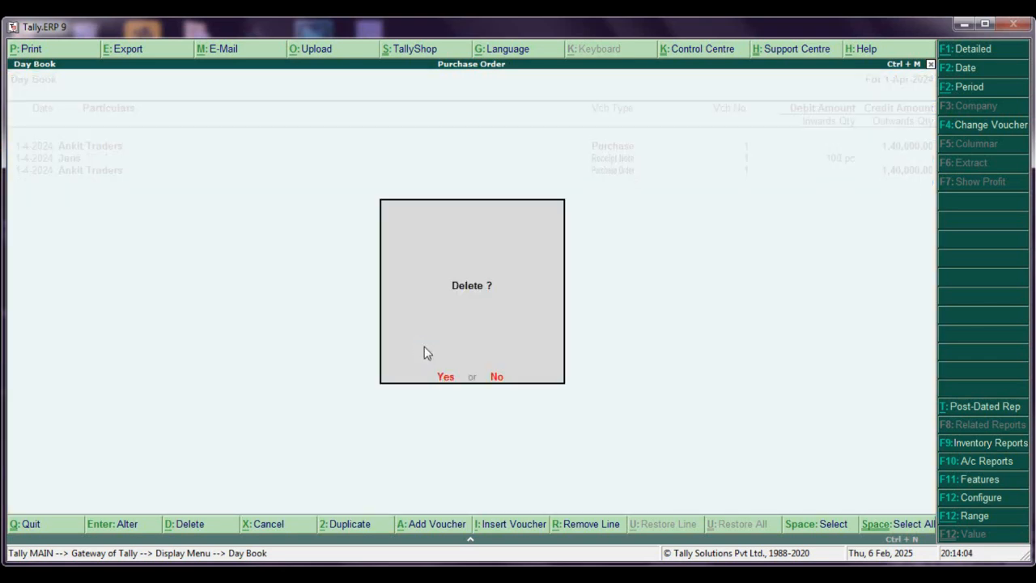
key(y)
key(alt+d)
key(y)
key(alt+d)
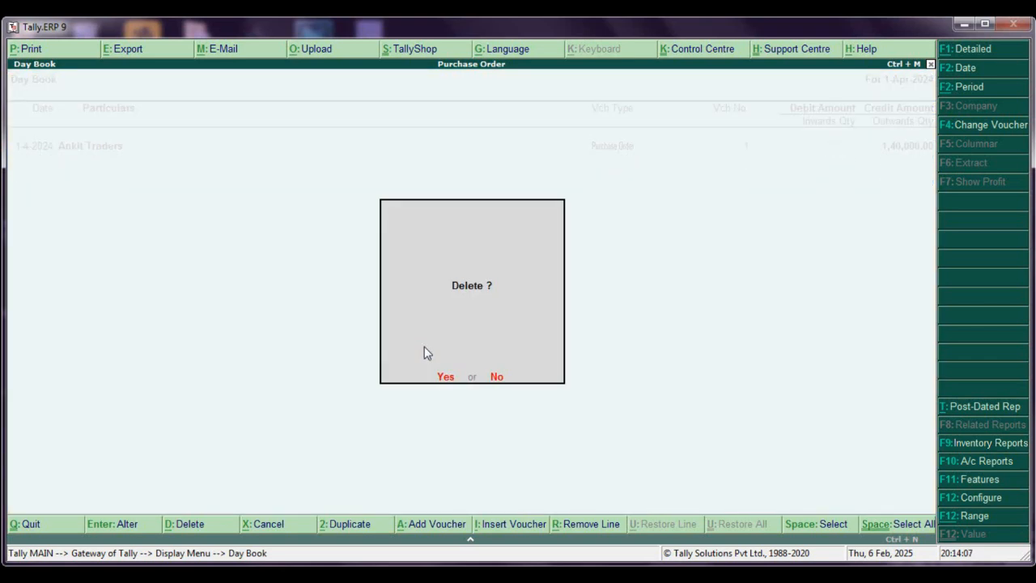
key(y)
- Return to the Gateway of Tally and start a new Purchase Order voucher
key(Escape)
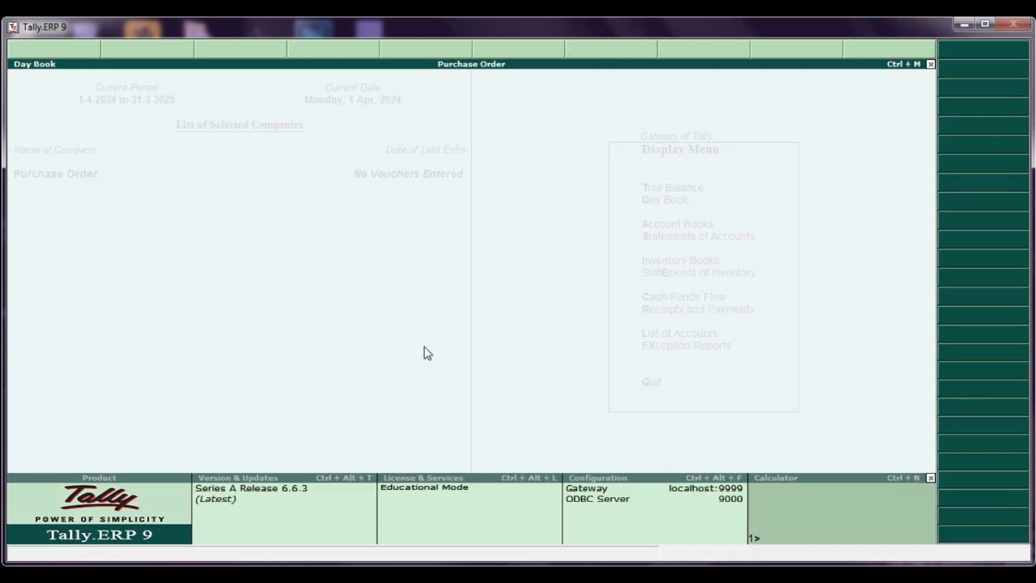
key(Escape)
key(Up)
key(Up)
key(Up)
key(Up)
key(Up)
key(Up)
key(Up)
key(Up)
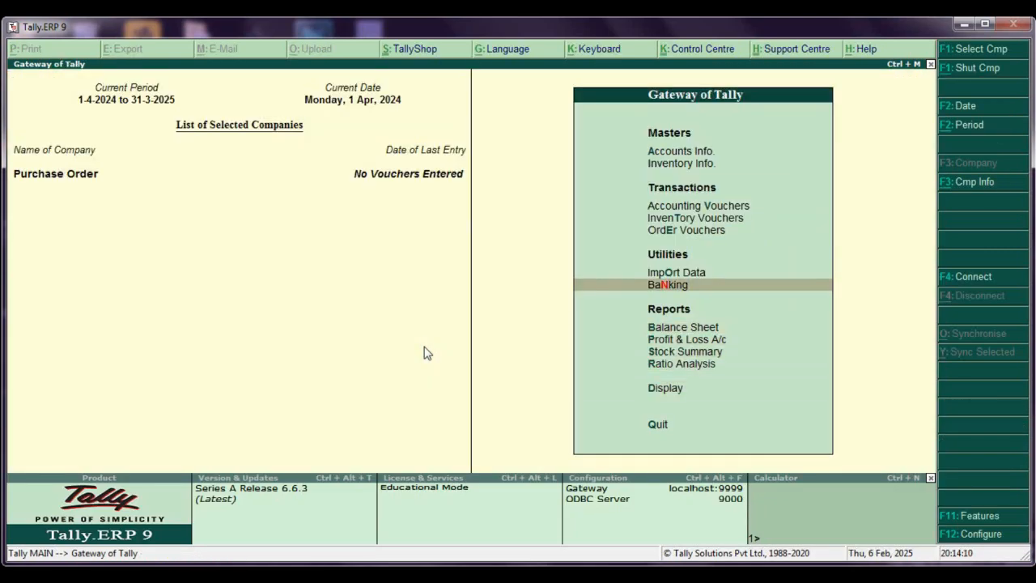
key(Down)
key(Return)
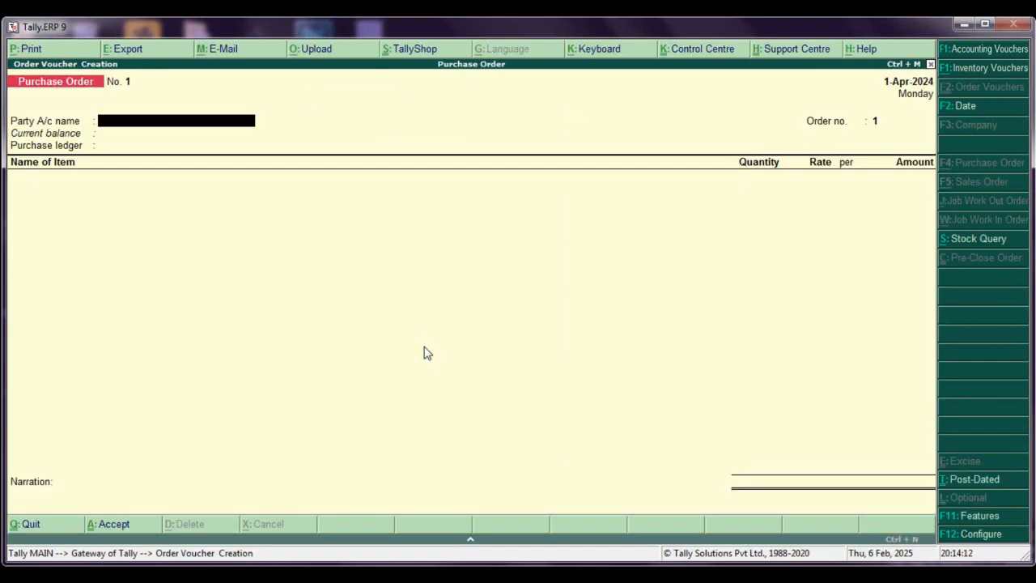
- Fill the purchase order header with Ankit Traders as the party, a single-letter order number and Purchase as the purchase ledger
key(Return)
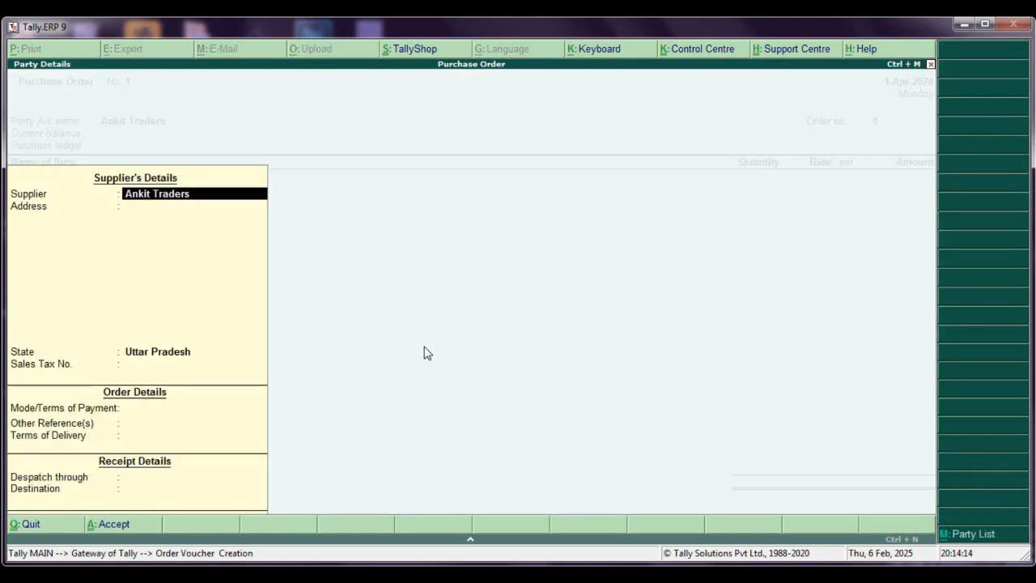
key(ctrl+a)
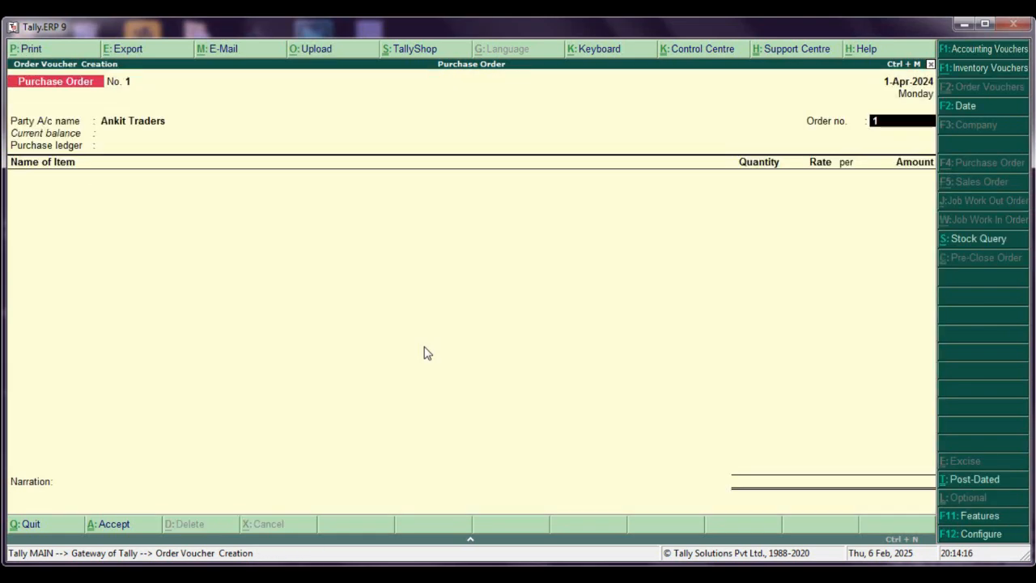
key(Return)
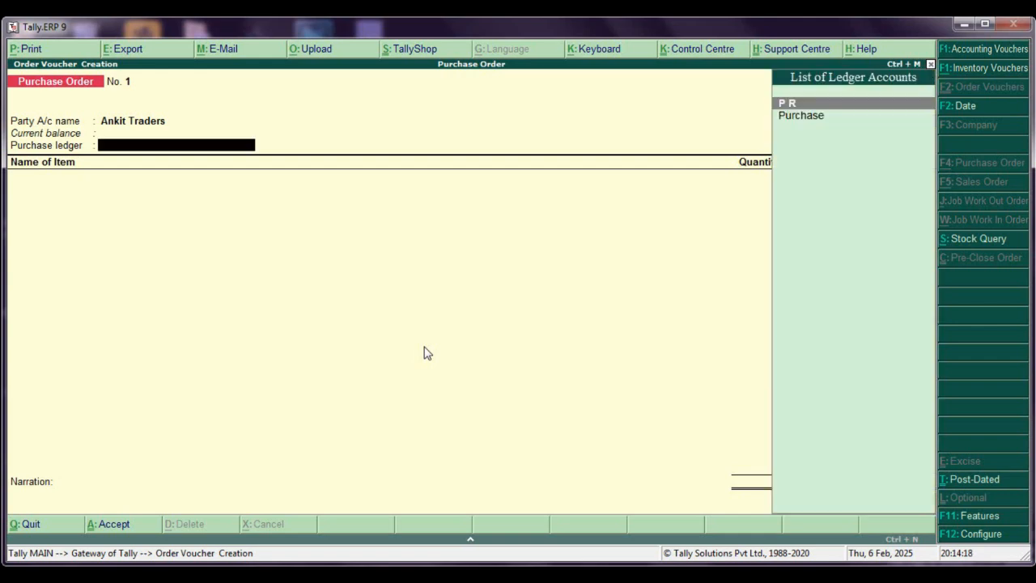
key(Down)
key(Return)
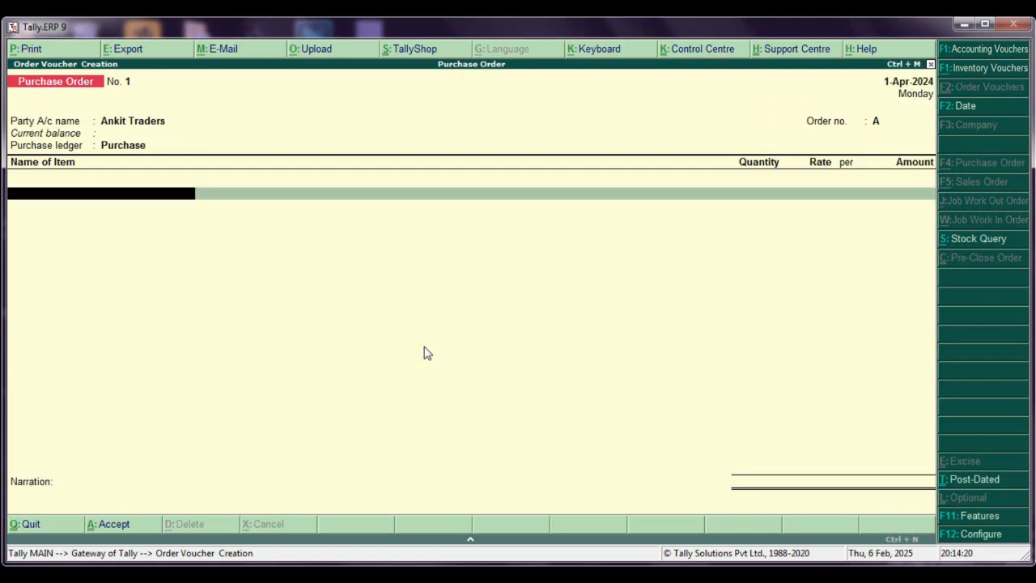
- Order 100 pc of Jens at 1,400 per pc, due in 2 days, and save the purchase order
text(J)
key(Return)
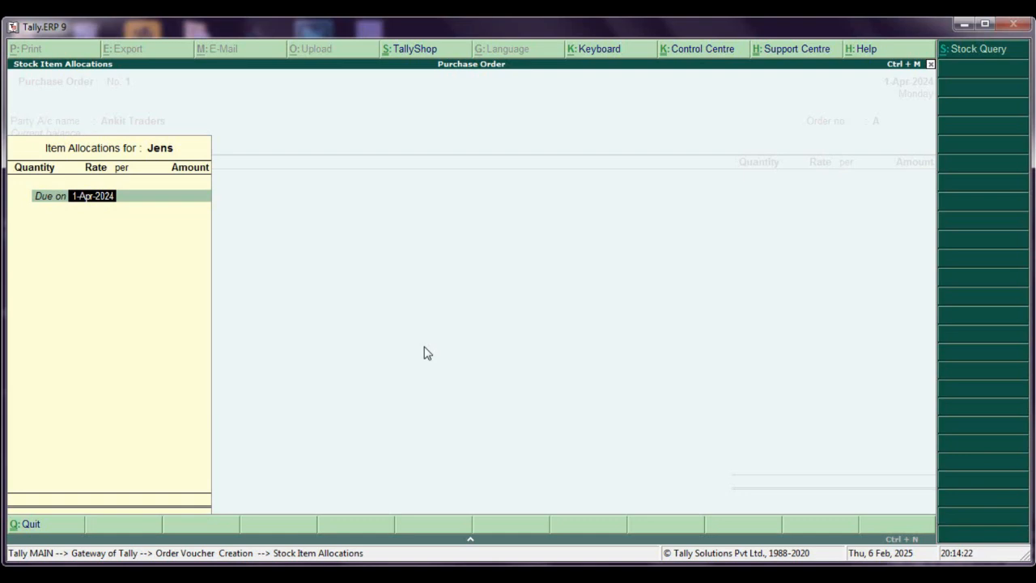
text(2)
key(Return)
text(100)
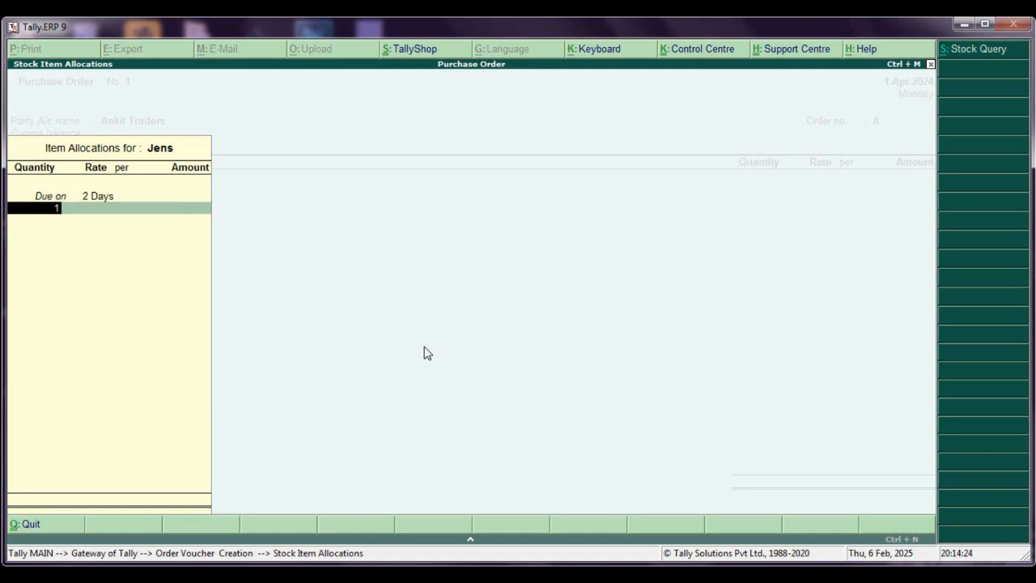
key(Return)
key(Return)
key(Return)
key(Return)
key(Return)
key(Return)
key(Return)
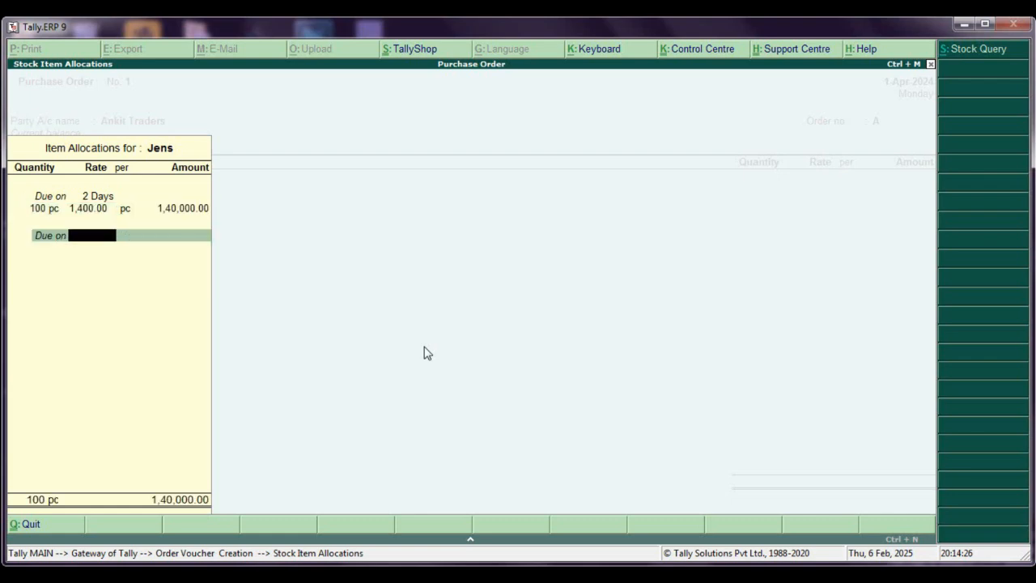
key(Return)
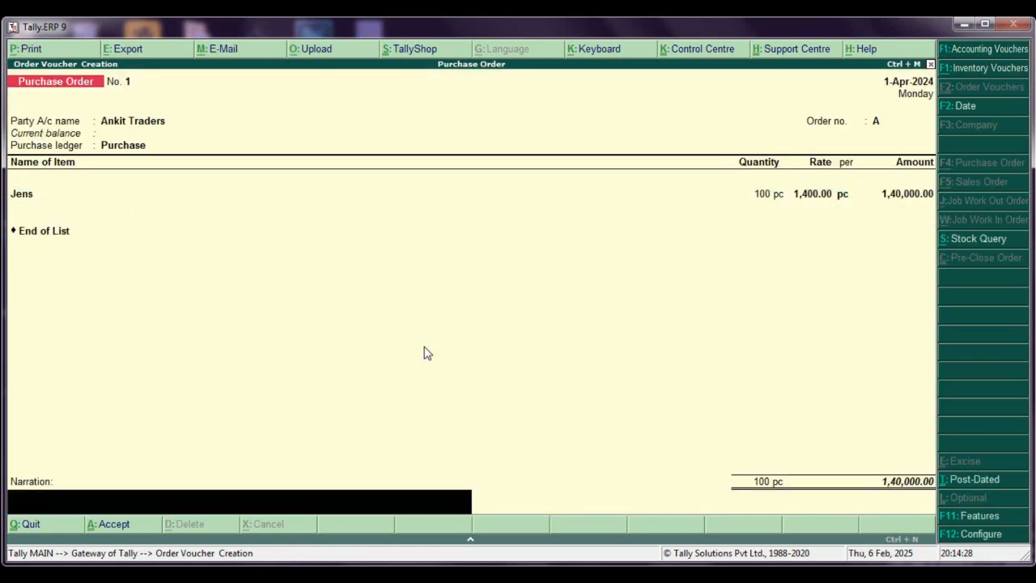
key(Return)
key(Return)
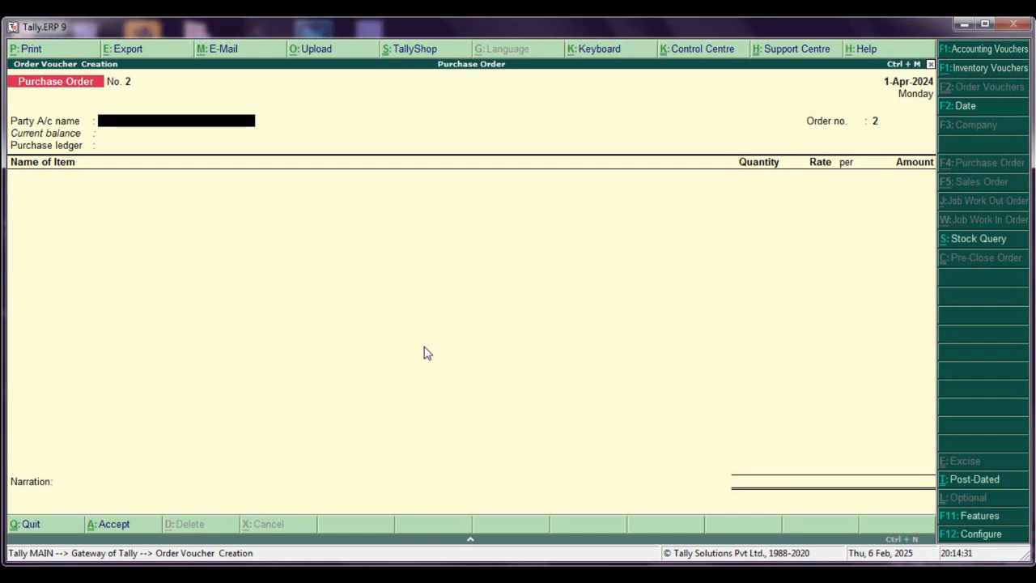
- Fill the second purchase order's header with Ankit Traders, a single-letter order number and the Purchase ledger
text(A)
key(Return)
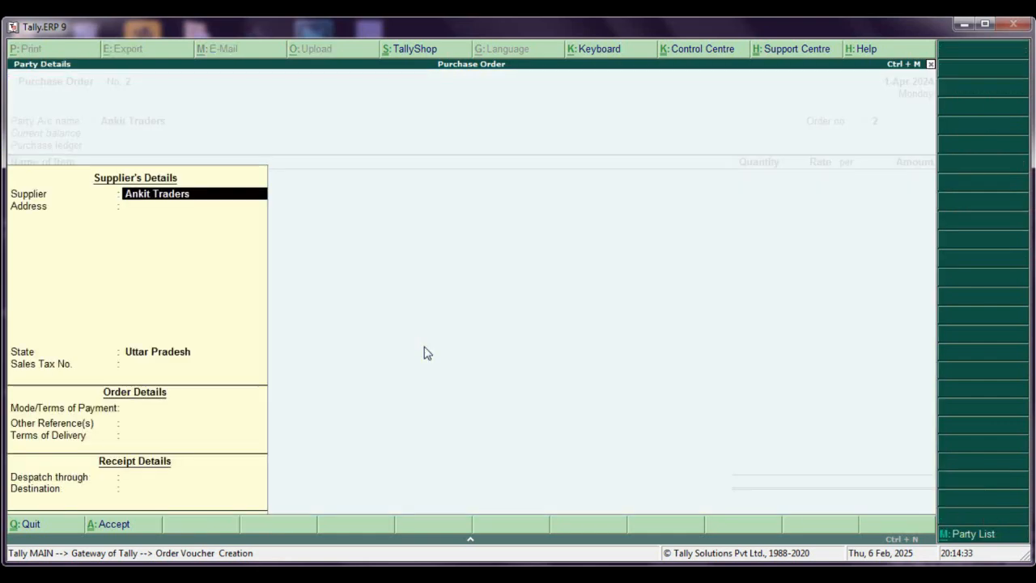
key(ctrl+a)
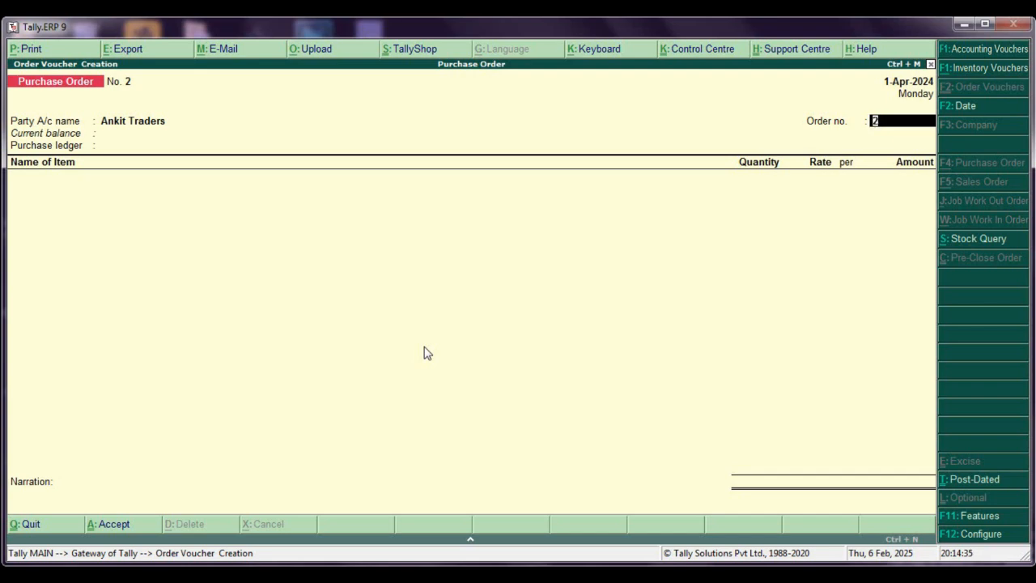
key(Return)
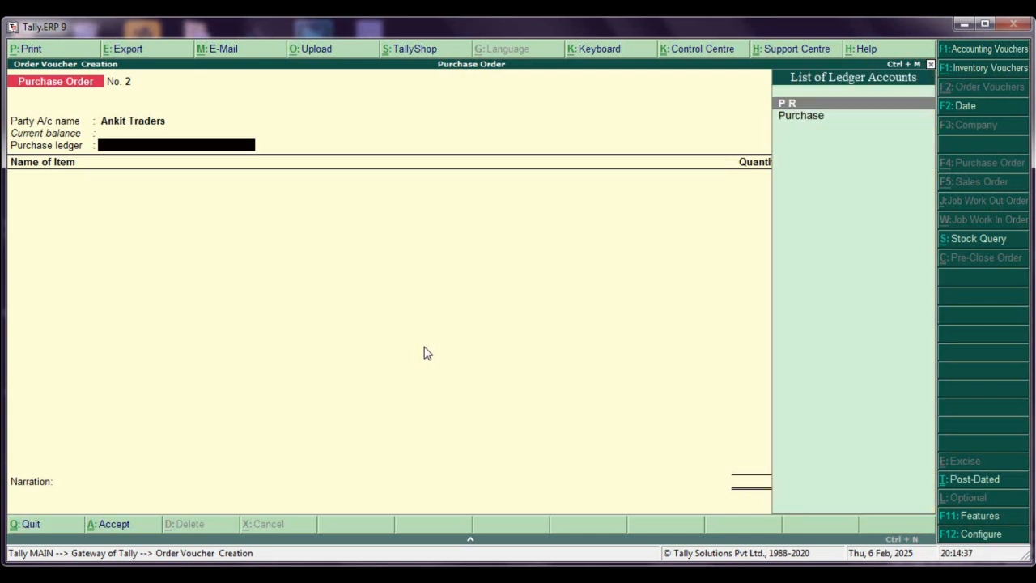
key(Return)
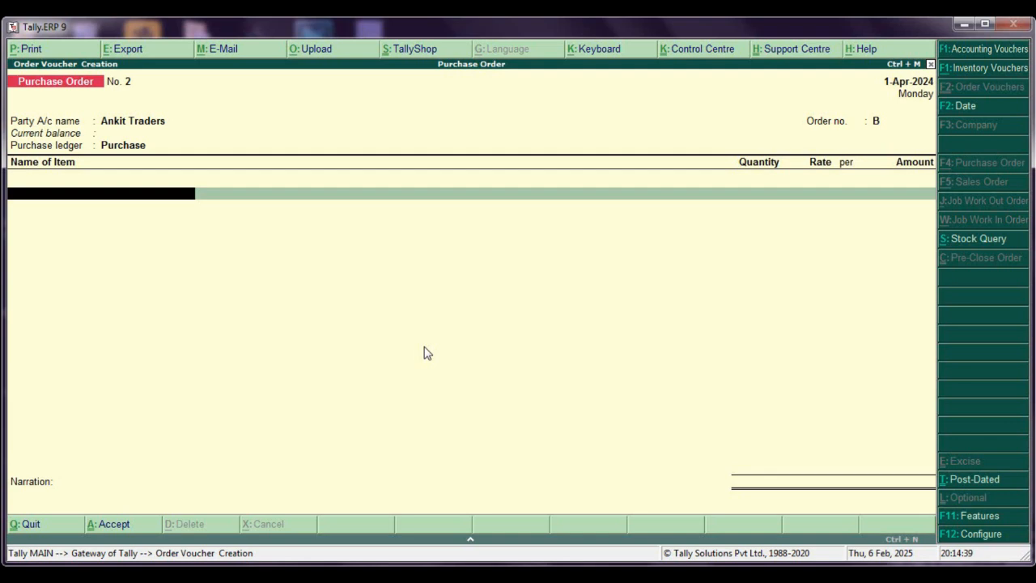
- Create a stock item named Shirt under Clothes with unit pc, and enable its standard rates
key(alt+c)
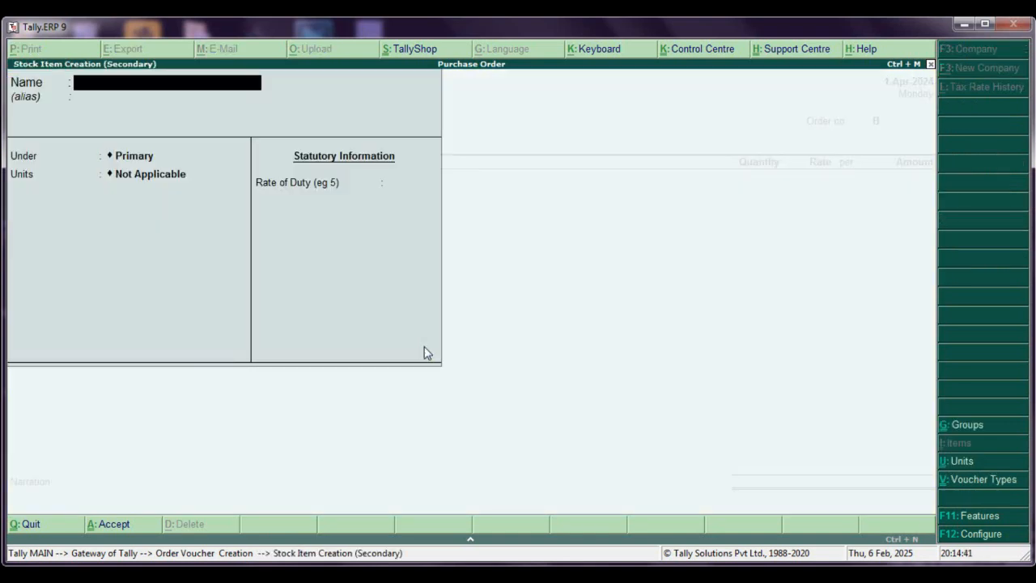
text(Shirt)
key(Return)
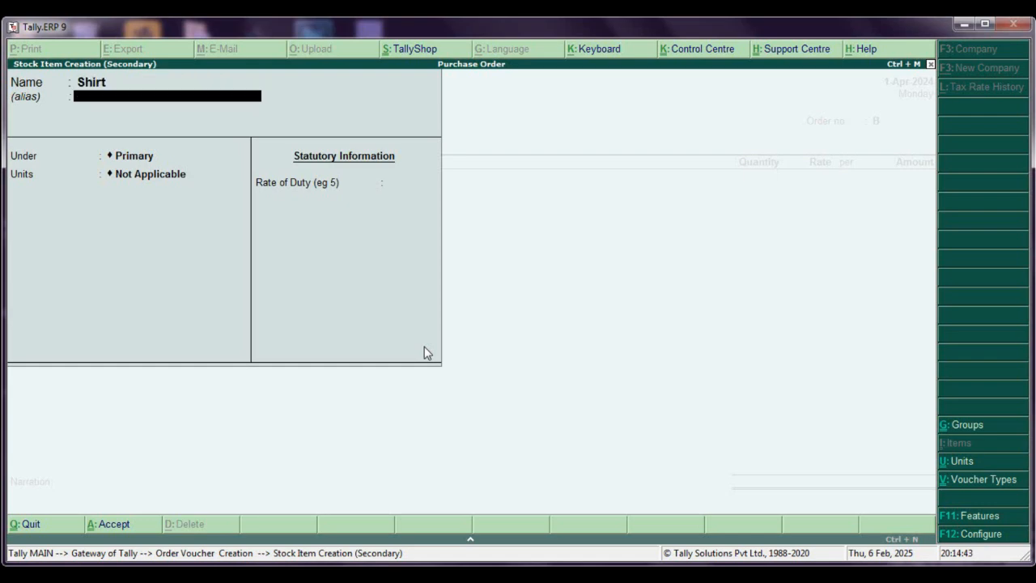
key(Return)
key(Down)
key(Return)
key(Down)
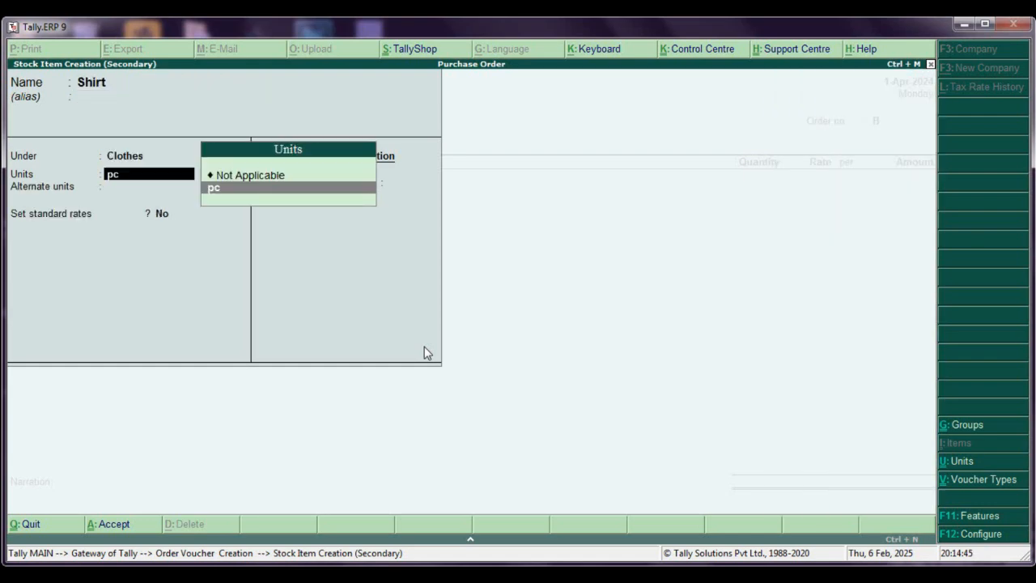
key(Return)
key(Return)
key(y)
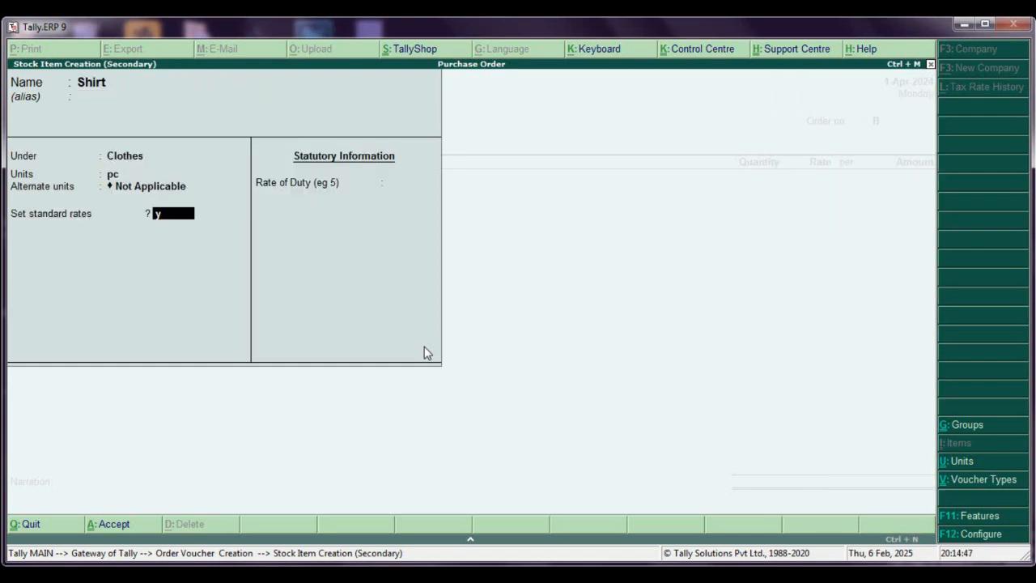
key(Return)
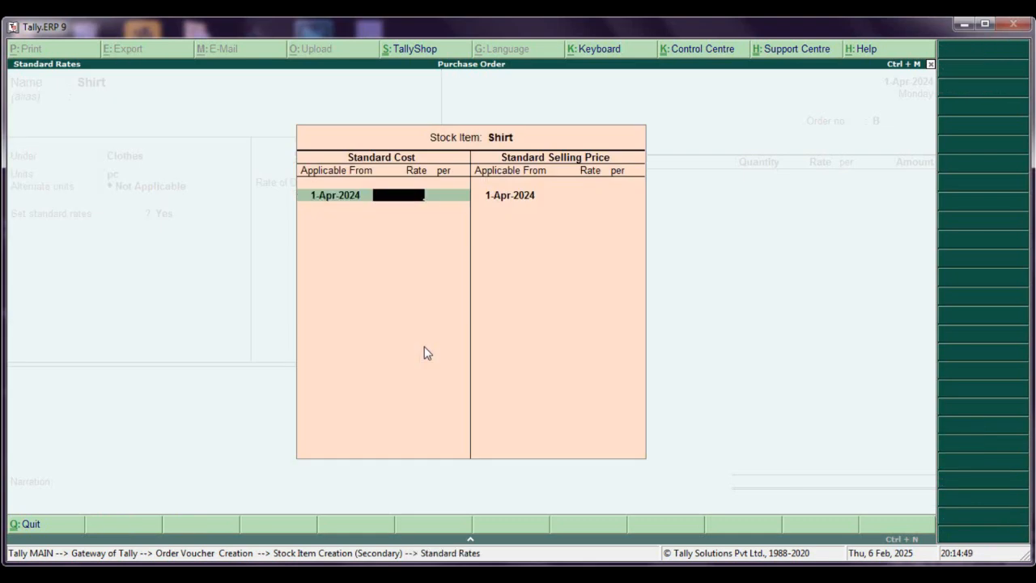
- Set Shirt's standard cost to 600 and standard selling price to 900 per pc from 1-Apr-2024, and save the item
text(600)
key(Return)
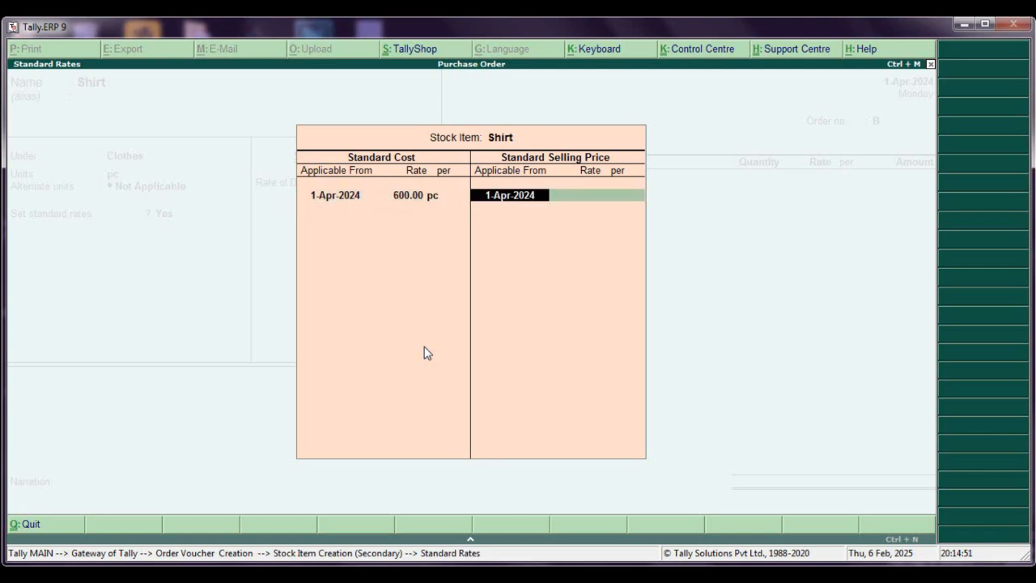
key(Return)
text(900)
key(Return)
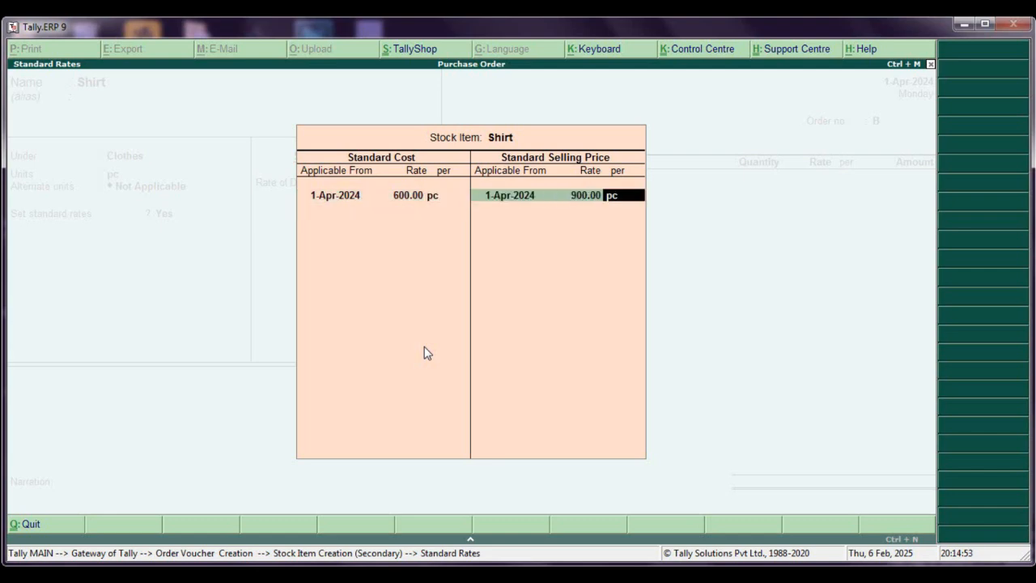
key(Return)
key(Return)
key(Return)
key(Return)
key(Return)
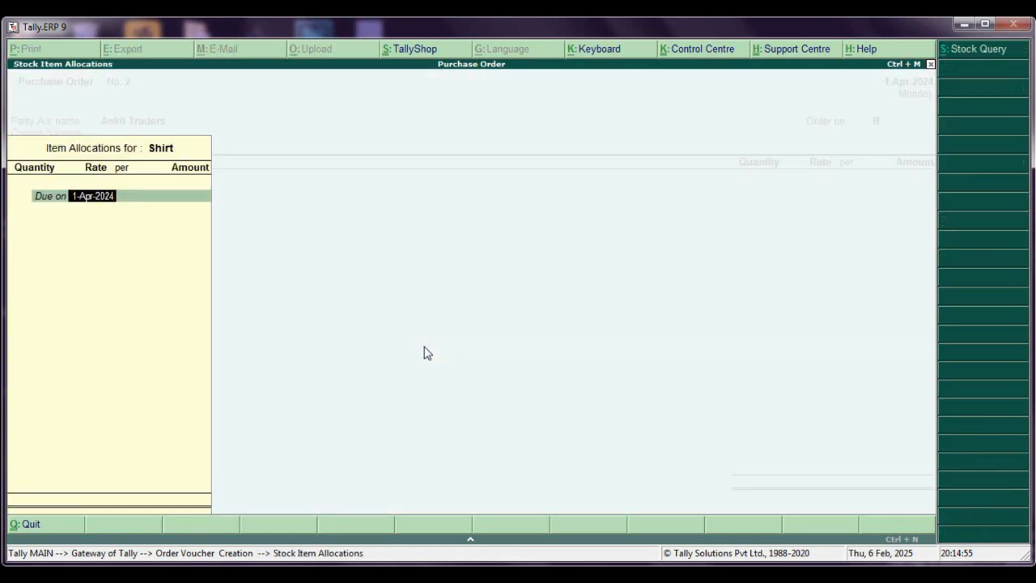
- Order 100 pc of Shirt at 600 per pc, due in 2 days, and save the second purchase order
text(2)
key(Return)
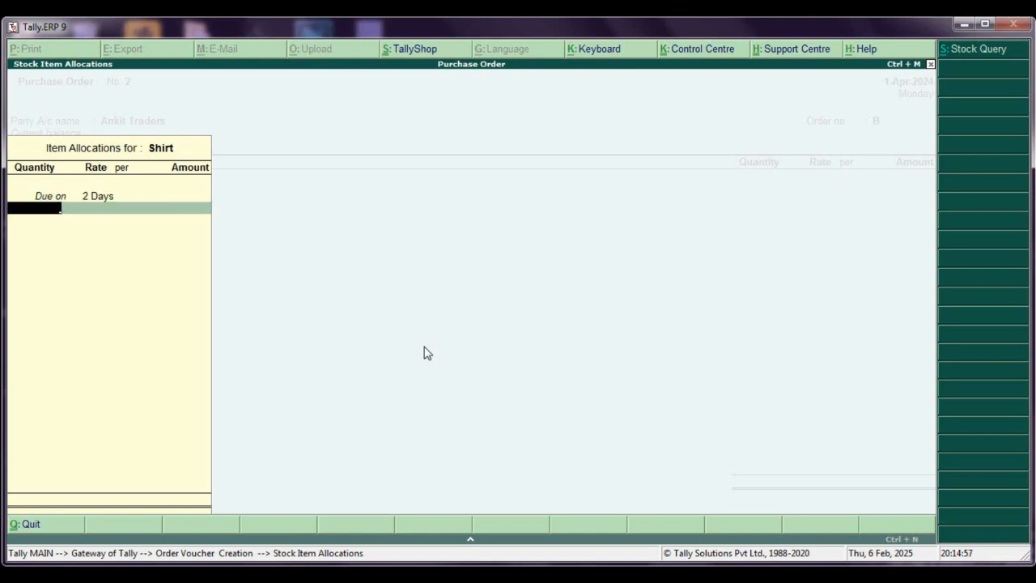
text(100)
key(Return)
key(Return)
key(Return)
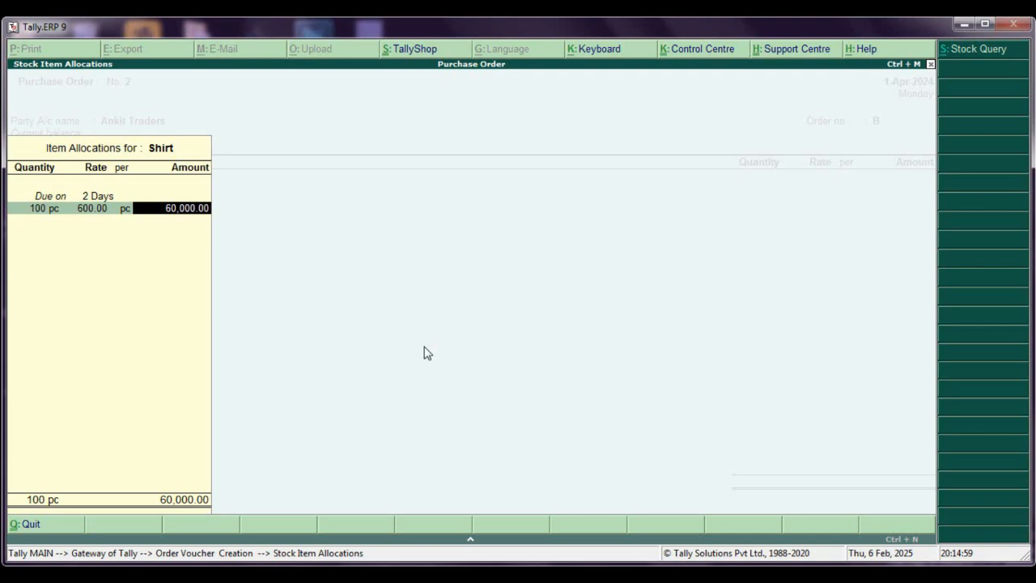
key(Return)
key(Return)
key(Return)
key(Return)
key(Return)
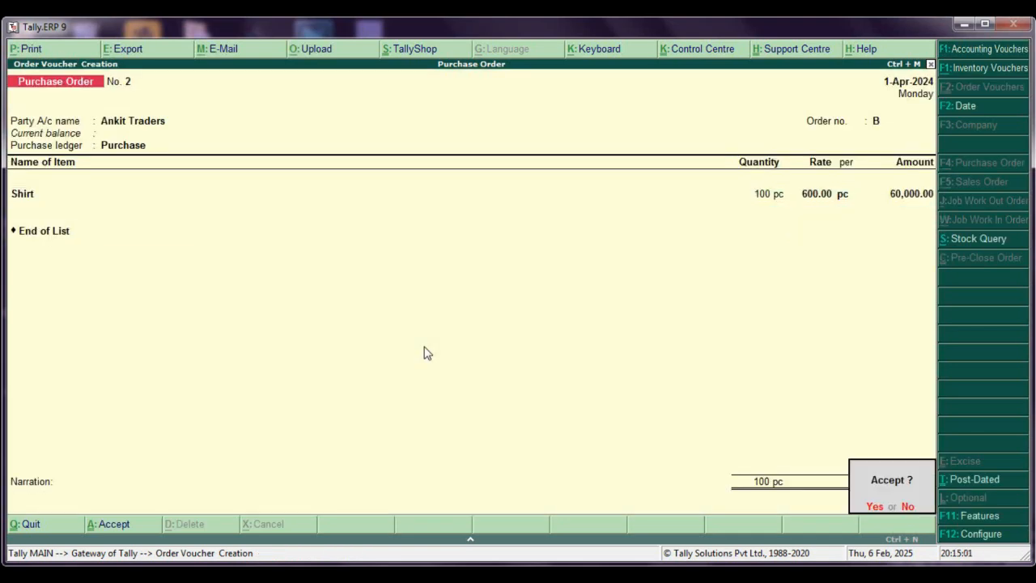
key(Return)
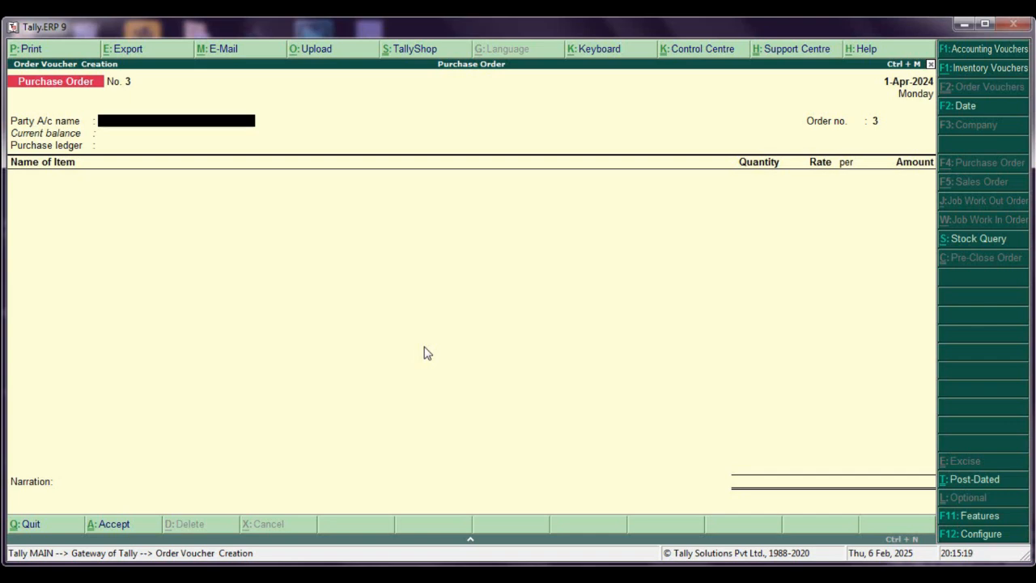
- Leave order voucher creation, read the Order Processing notes in Windows Photo Viewer, and return to Tally.ERP 9
key(Escape)
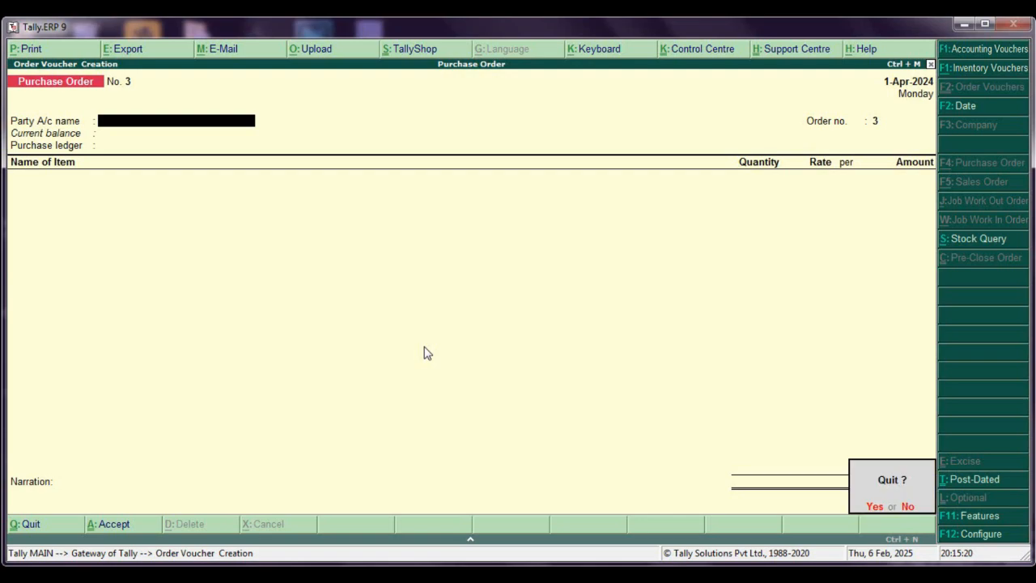
key(Return)
key(alt+Tab)
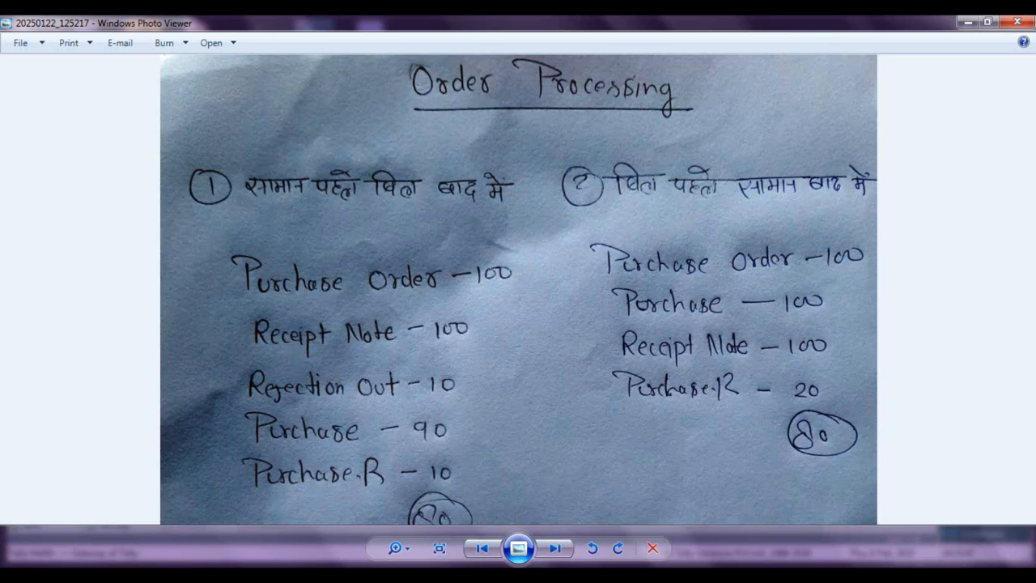
key(alt+Tab)
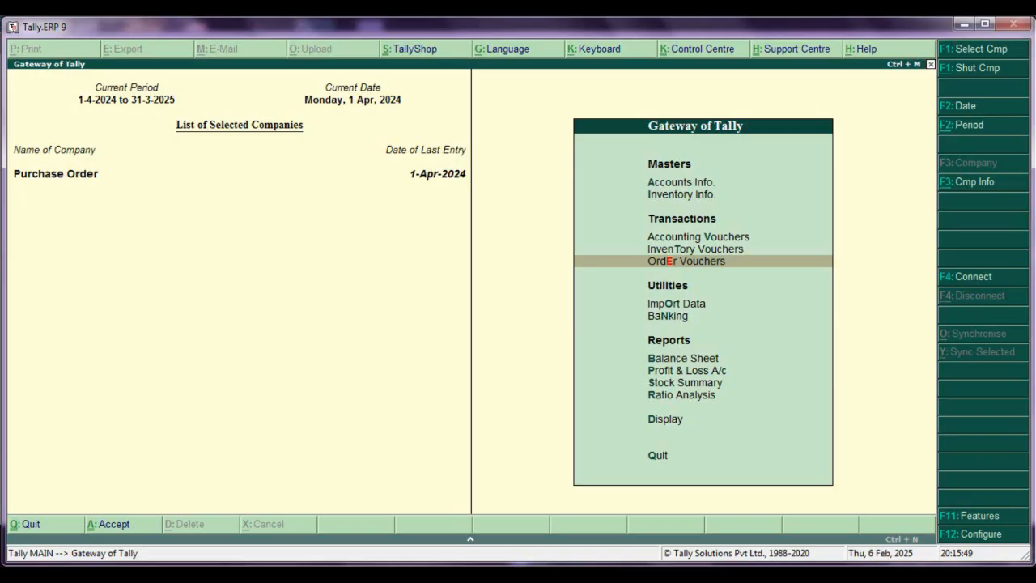
- Start a Receipt Note voucher with a blank reference number and Ankit Traders as the party account
key(Up)
key(Return)
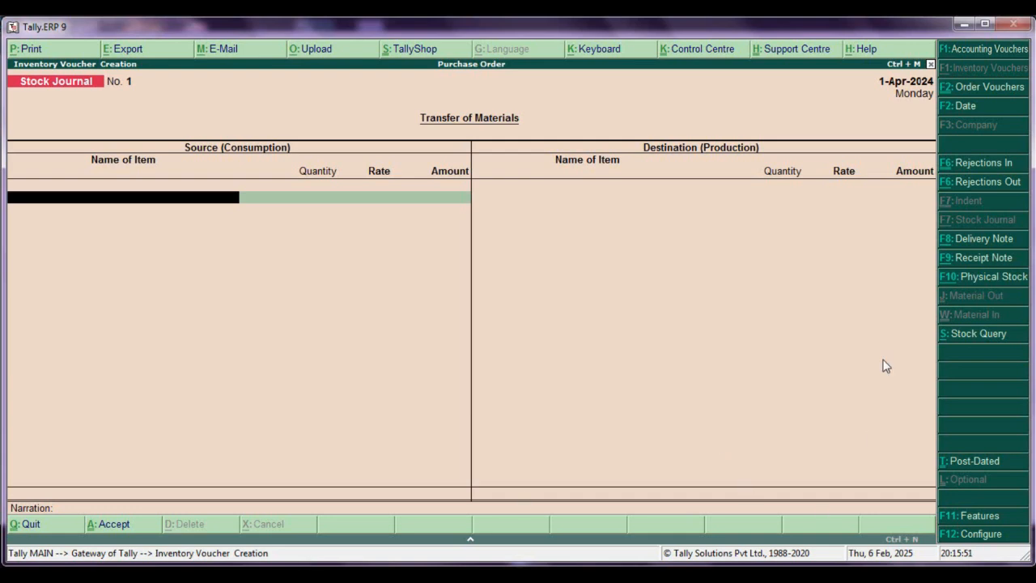
click(972, 257)
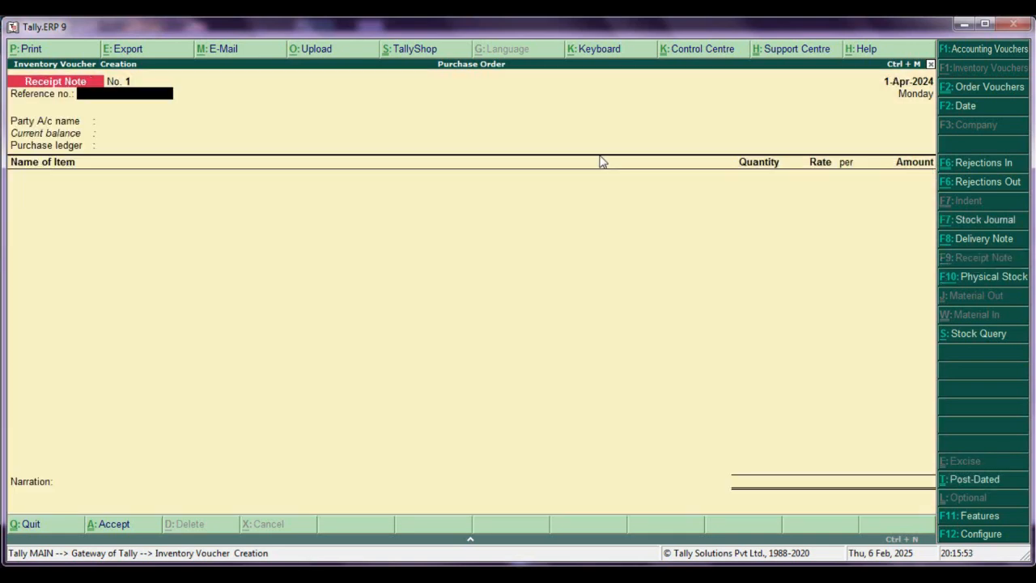
key(Return)
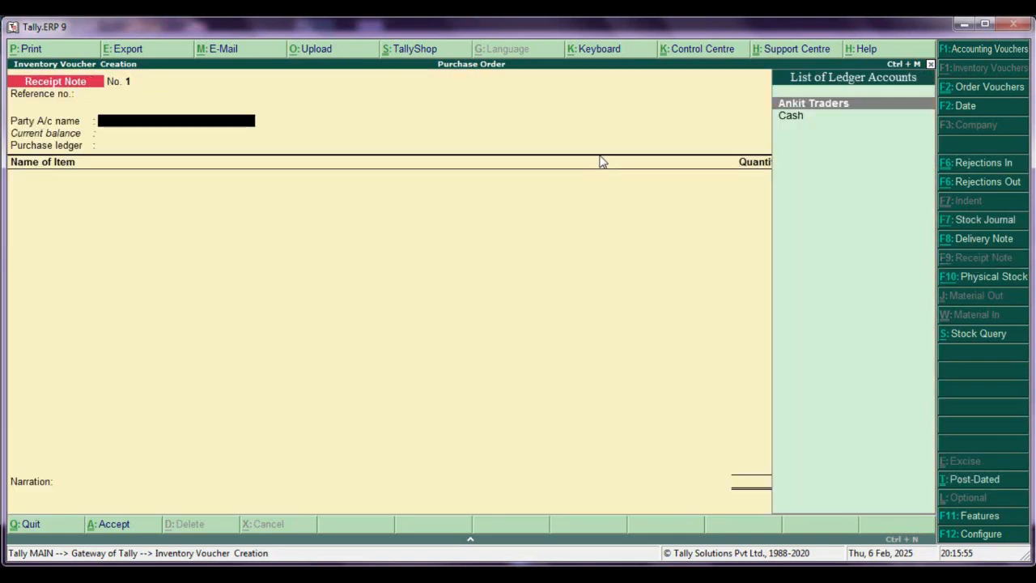
key(Return)
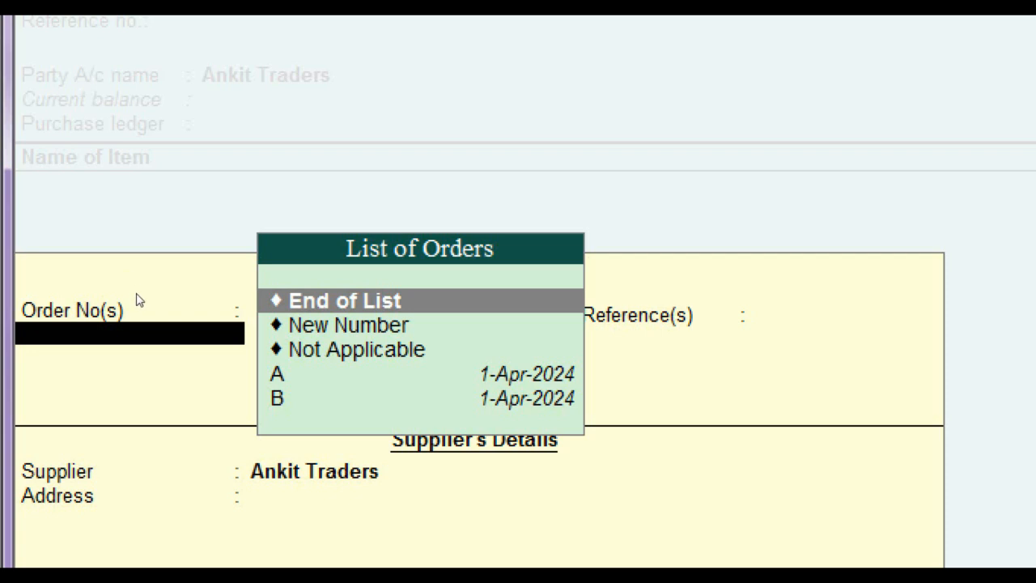
- Link both pending Ankit Traders purchase orders to the receipt note's order details
key(Down)
key(Down)
key(Down)
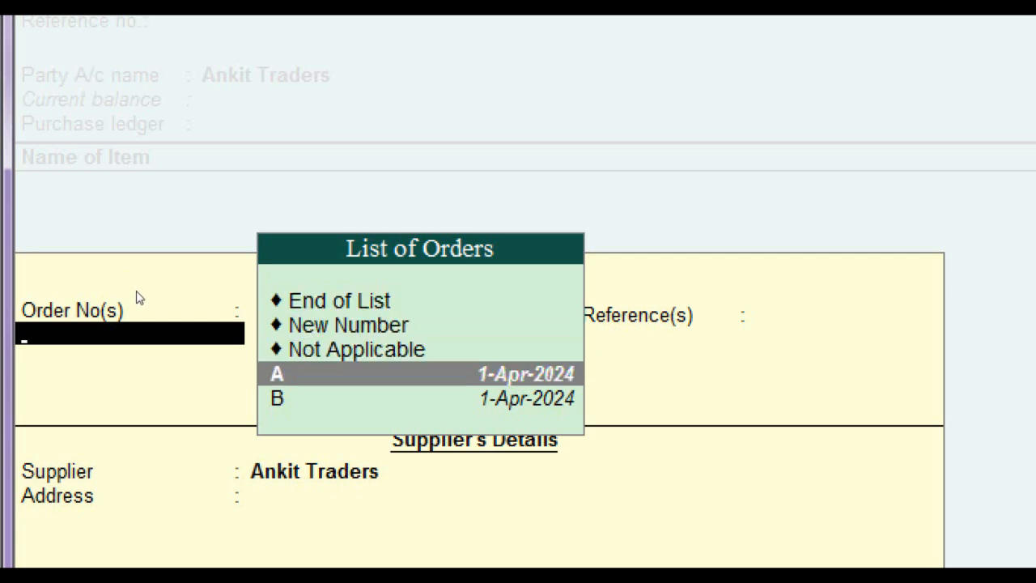
key(Return)
key(Down)
key(Down)
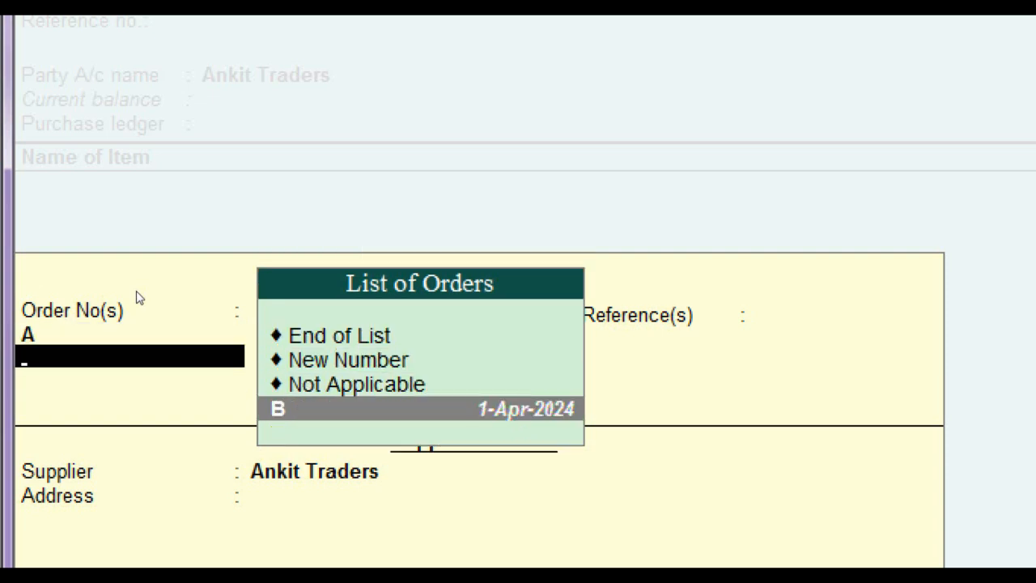
key(Return)
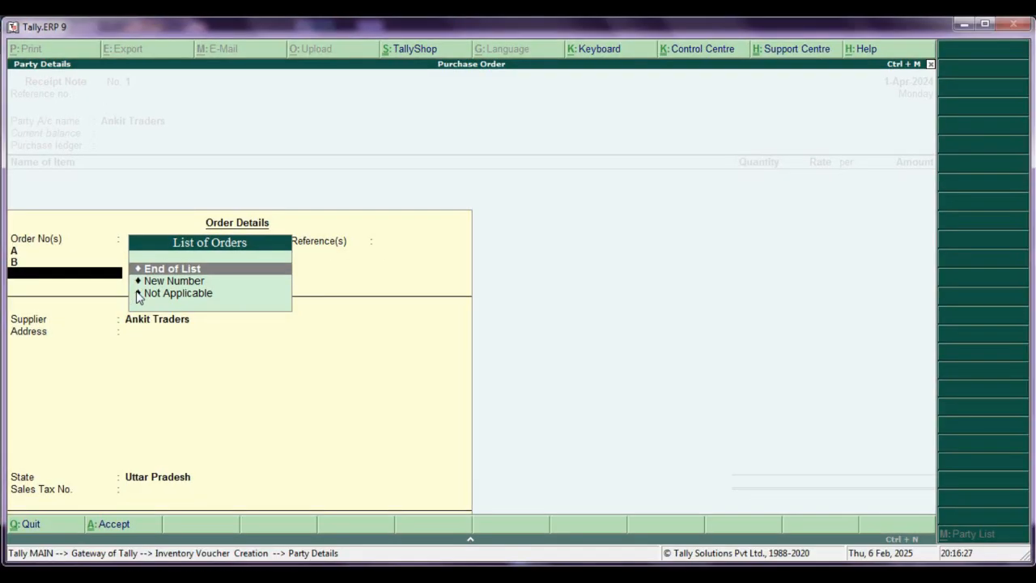
- Complete the party details with Uttar Pradesh as the state and select Purchase as the purchase ledger
key(Return)
key(Return)
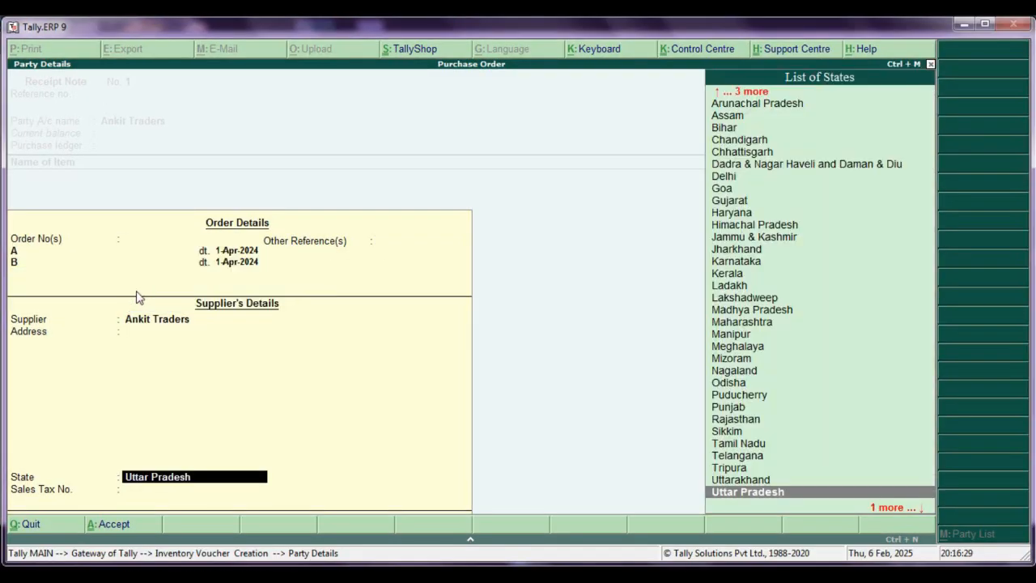
key(Return)
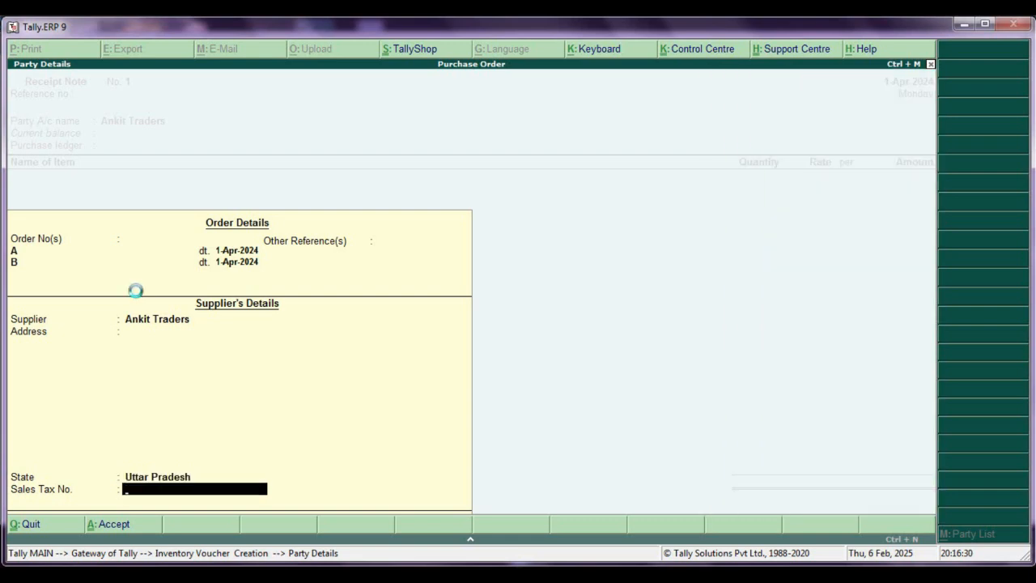
key(Return)
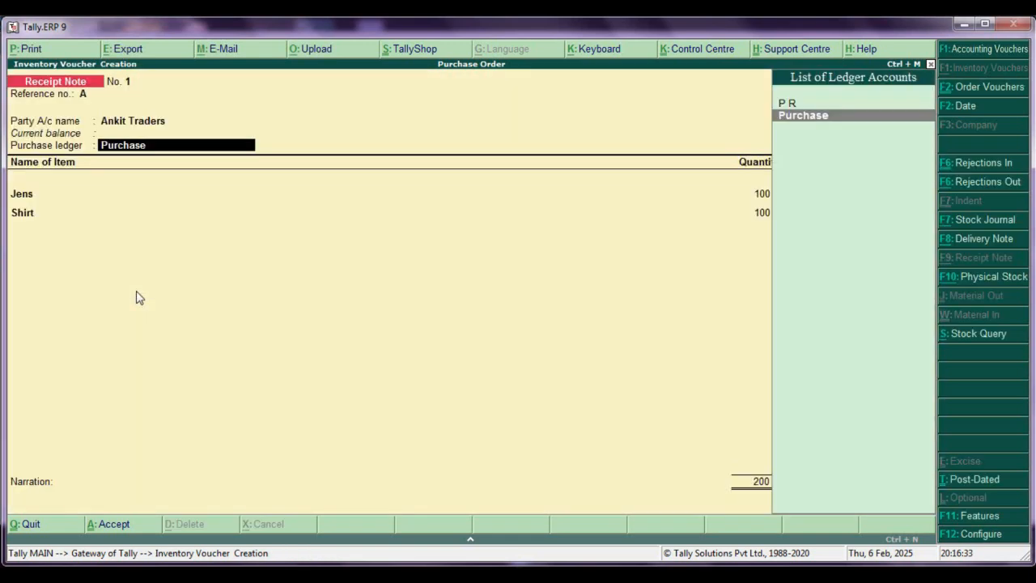
key(Return)
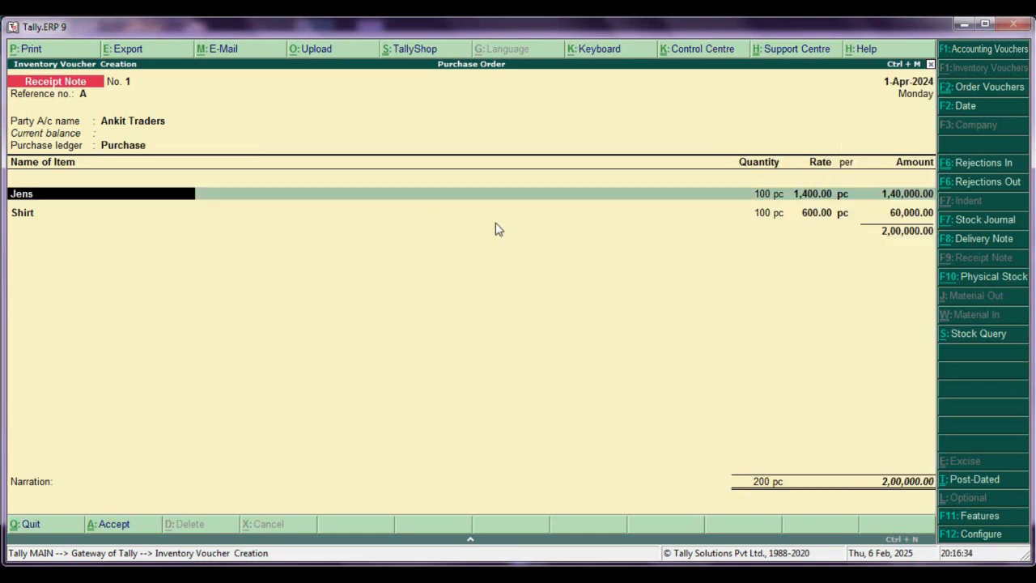
- Allocate the 100 pc of Jens at 1,400 per pc to tracking number A and order A
key(Return)
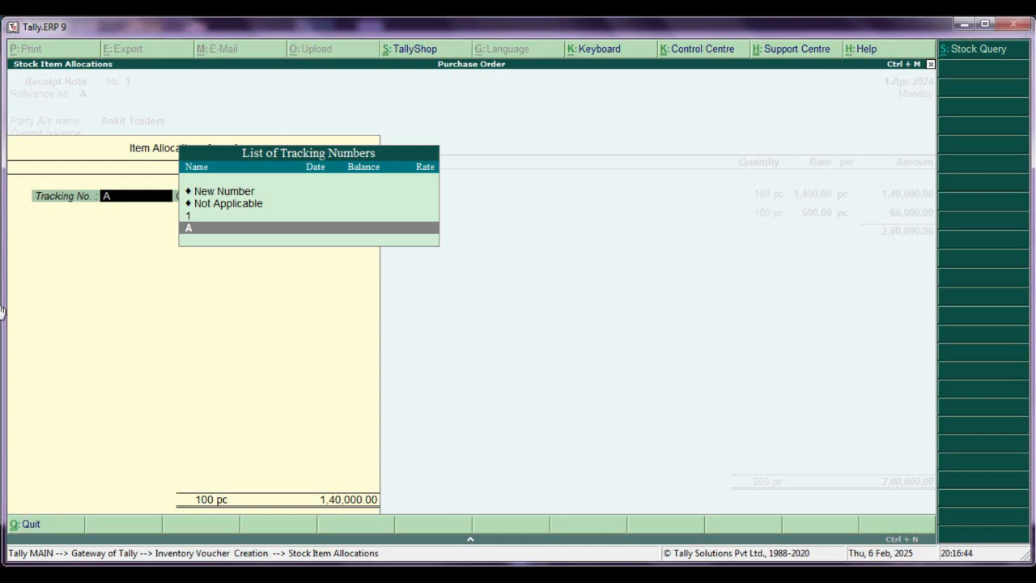
key(Return)
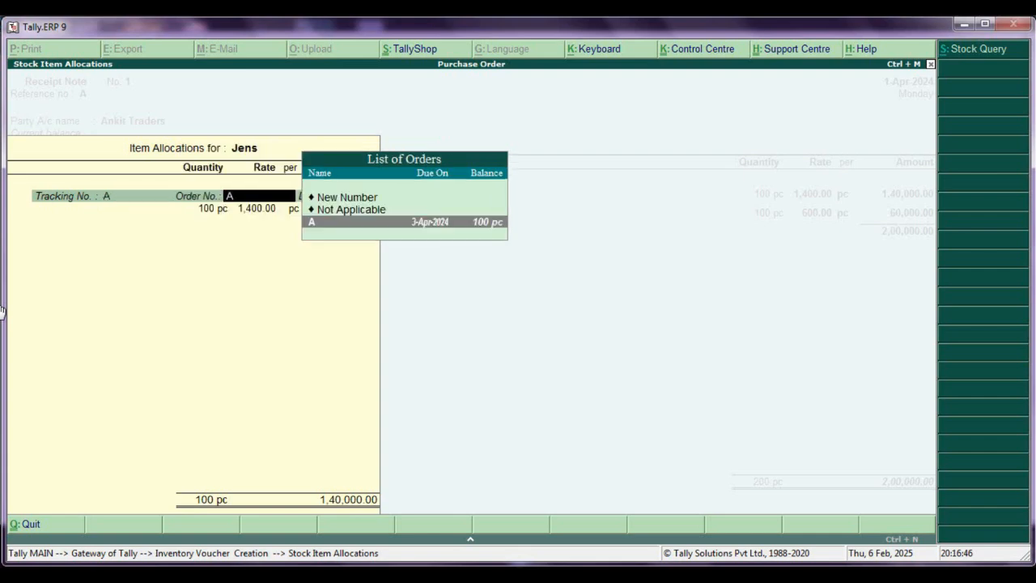
key(Return)
key(Return)
key(Return)
key(Return)
key(Return)
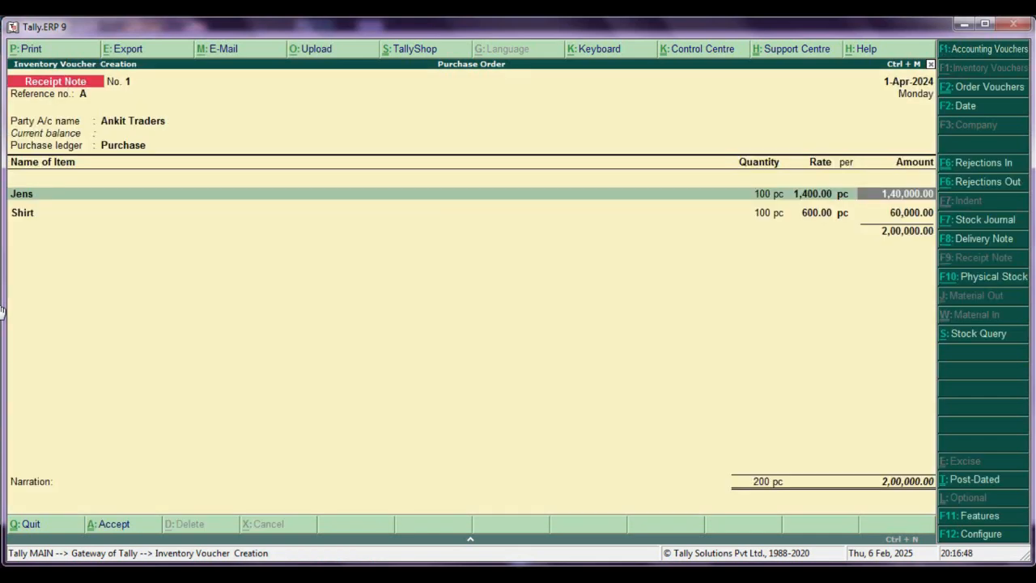
- Assign tracking number A to Shirt in its item allocation on the receipt note
key(Return)
key(Return)
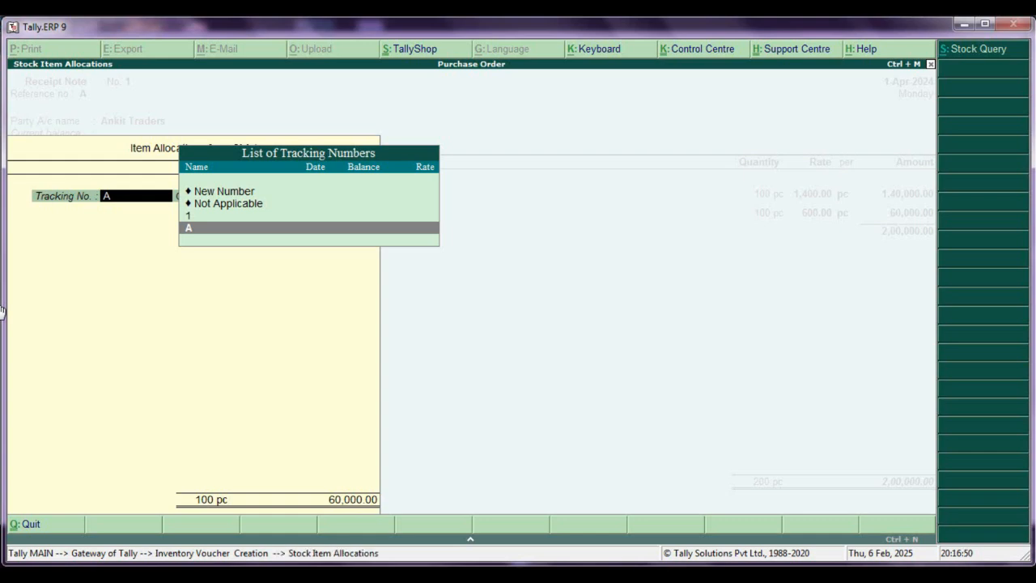
key(Return)
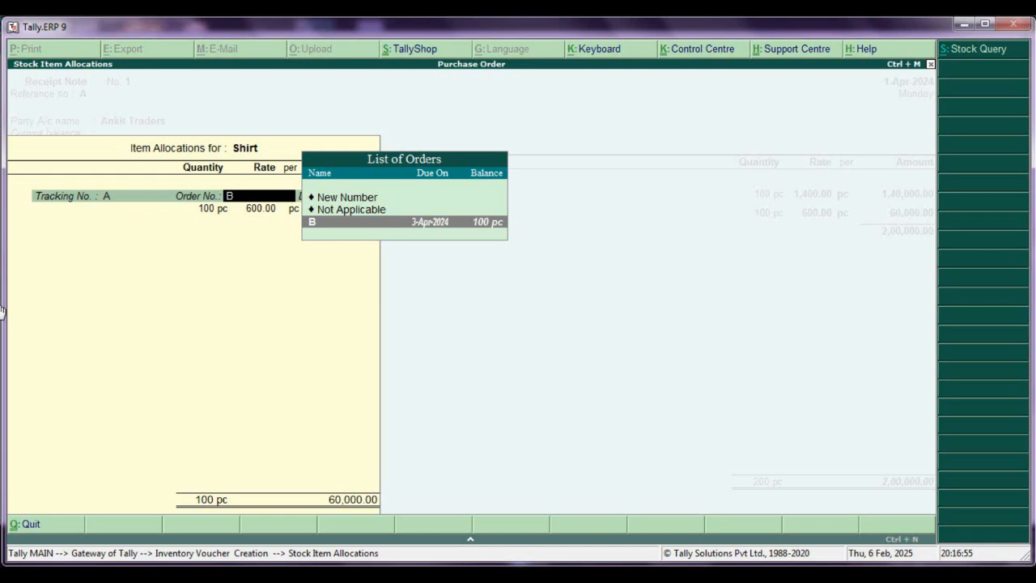
key(BackSpace)
key(Up)
key(Up)
key(Up)
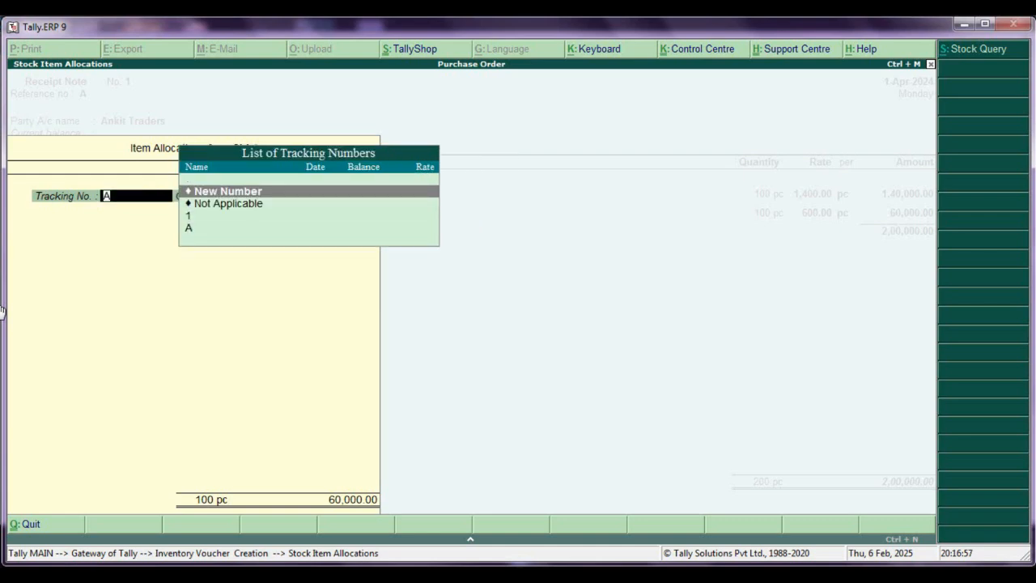
key(Down)
key(Down)
key(Down)
key(Return)
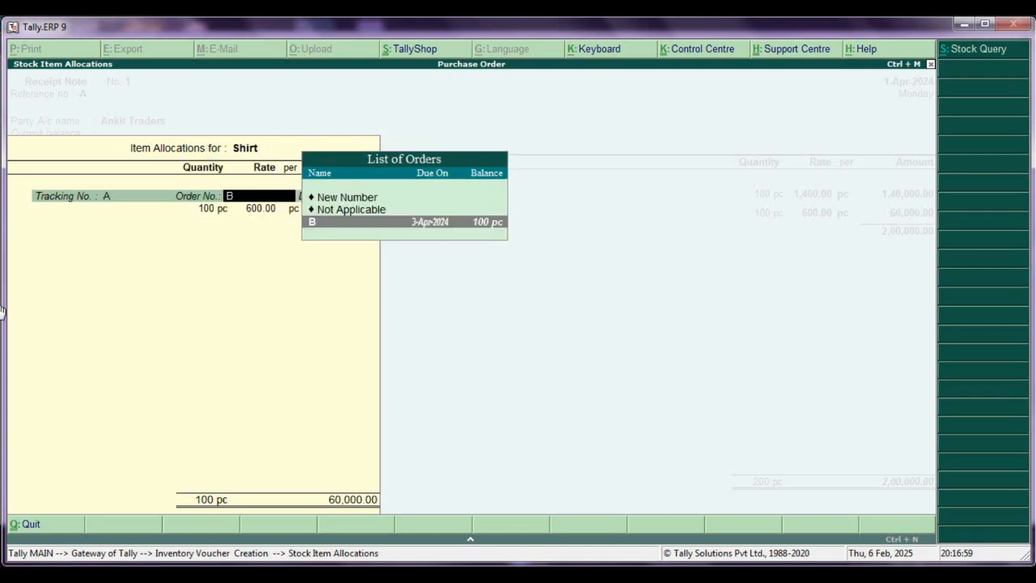
- Allocate the 100 pc of Shirt to order B and save the receipt note without narration
key(Return)
key(Return)
key(Return)
key(Return)
key(Return)
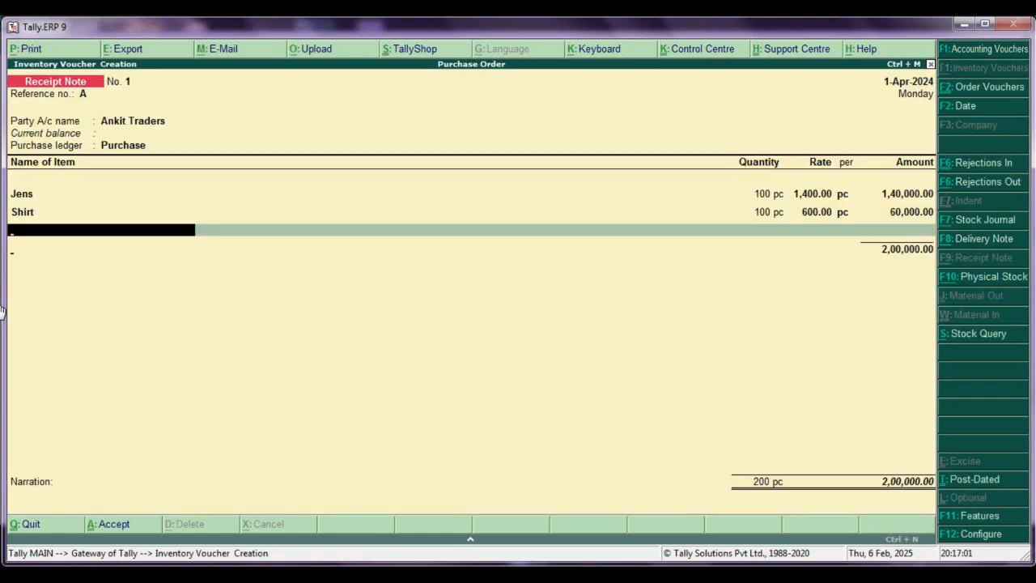
key(Return)
key(Return)
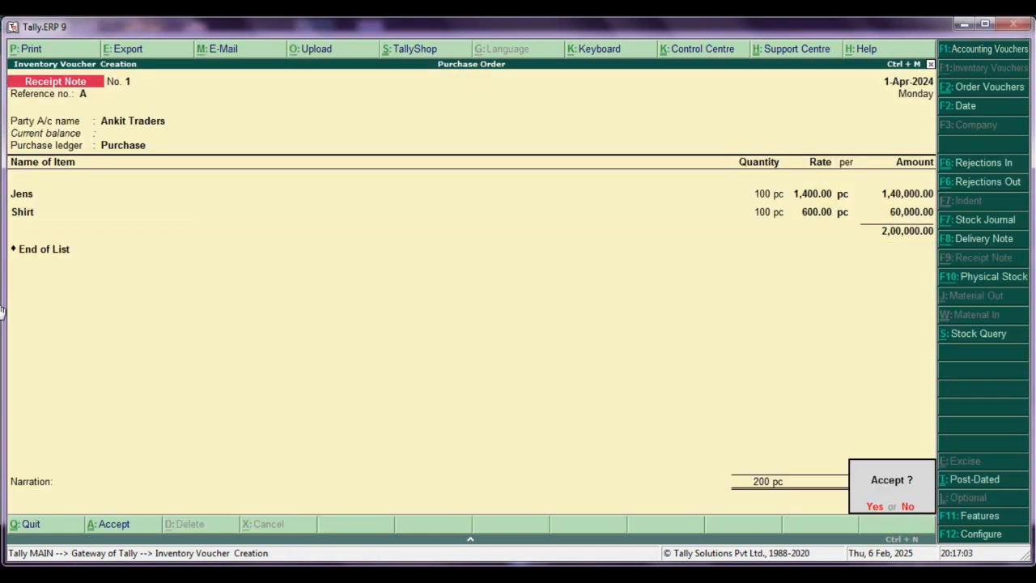
key(Return)
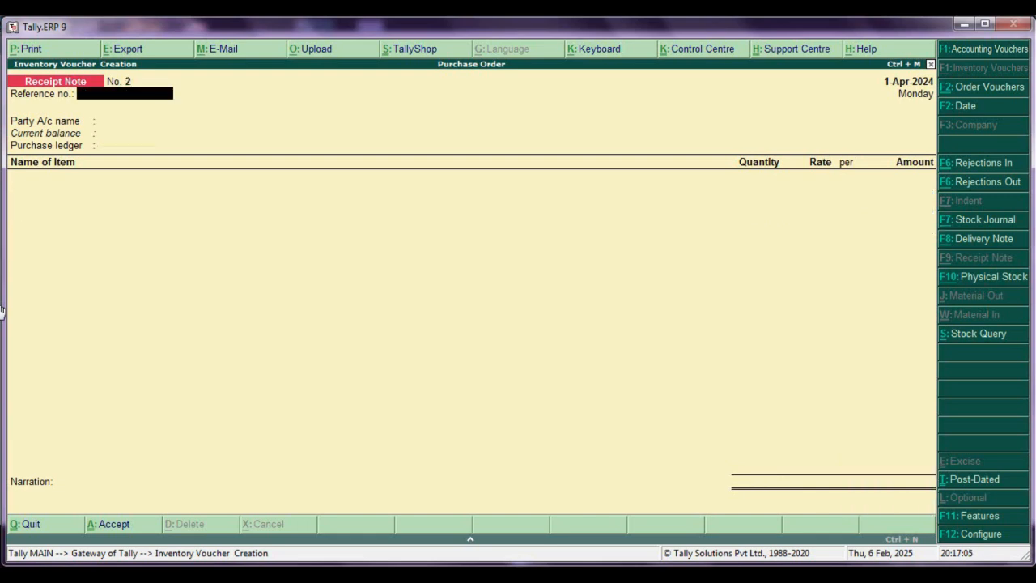
- Leave receipt note creation and view the Stock Summary of the Clothes group
key(Escape)
key(Return)
key(Down)
key(Down)
key(Down)
key(Down)
key(Down)
key(Down)
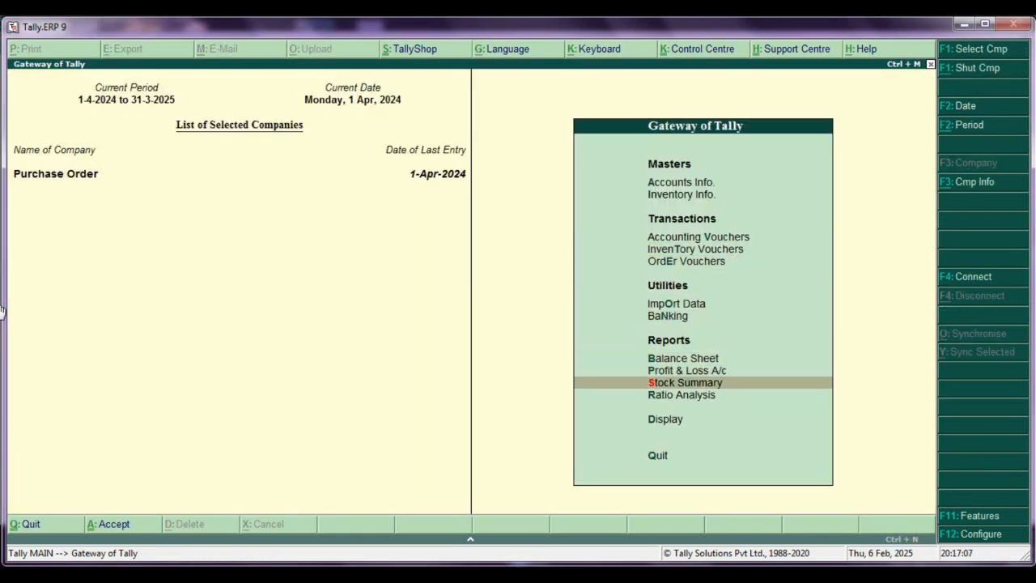
key(Return)
key(Return)
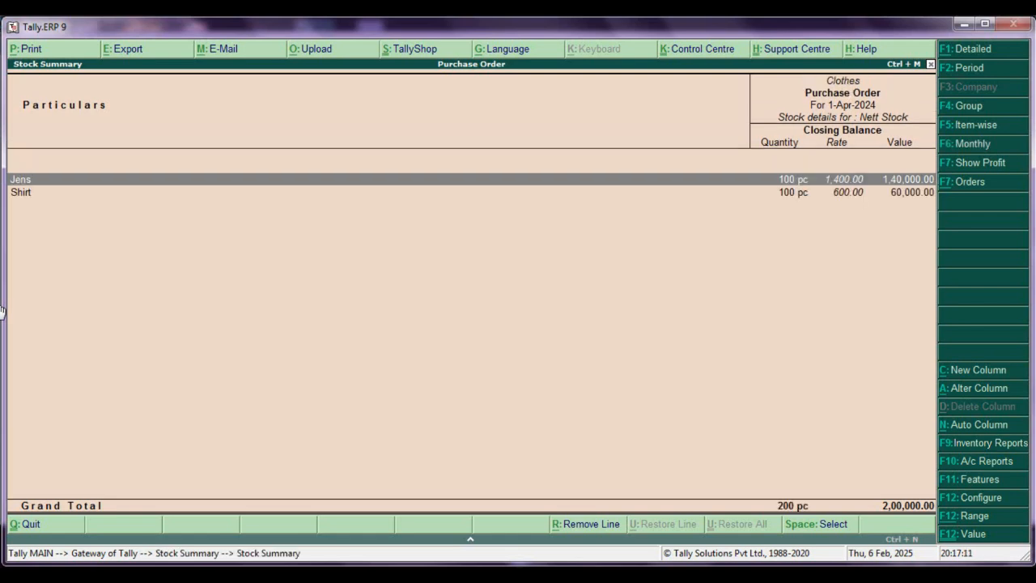
- Leave the Stock Summary and check the Purchase Bills Pending report under Statements of Inventory
key(Escape)
key(Escape)
key(d)
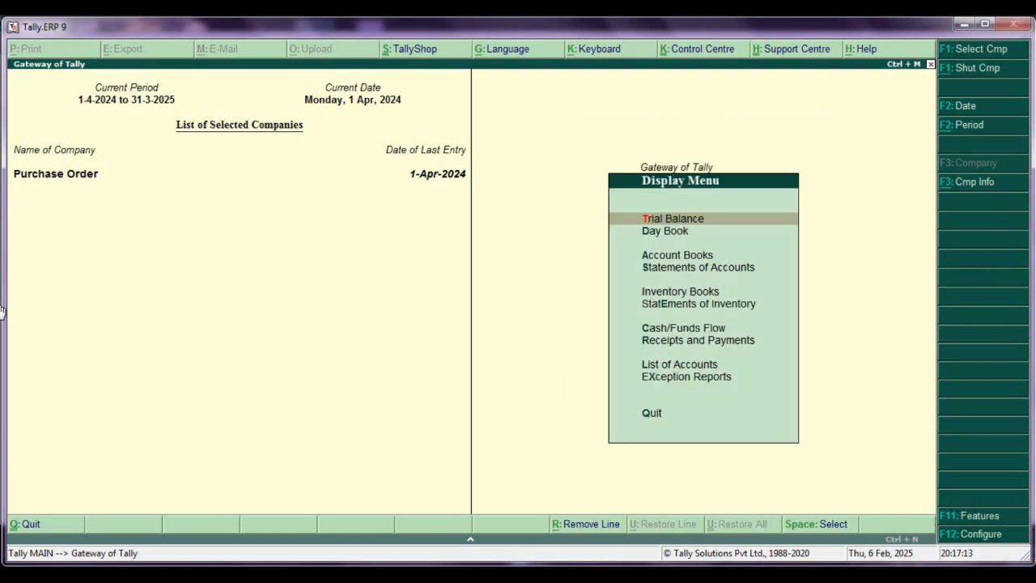
key(Down)
key(Down)
key(Down)
key(Down)
key(Down)
key(Return)
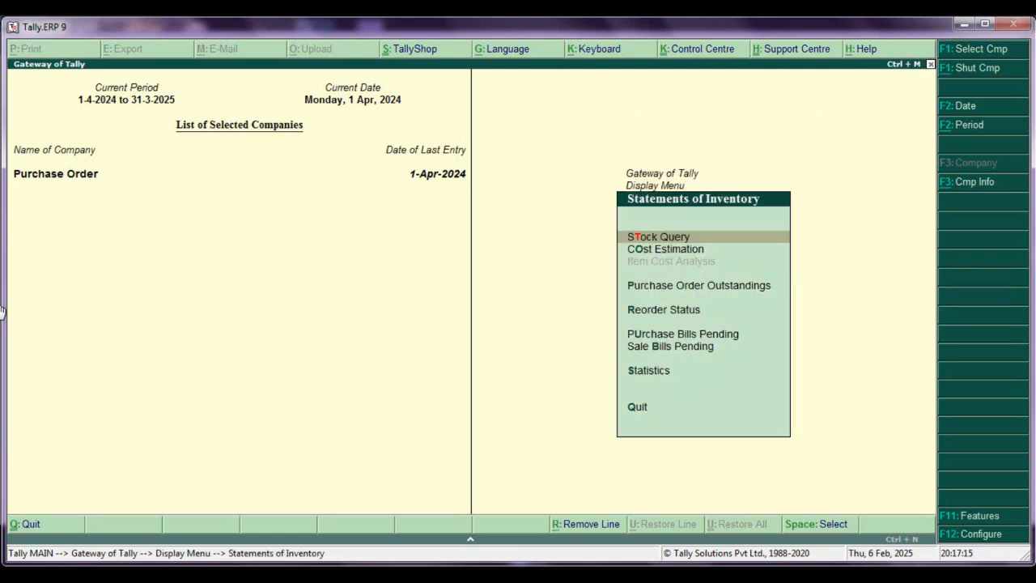
key(Down)
key(Down)
key(Down)
key(Down)
key(Return)
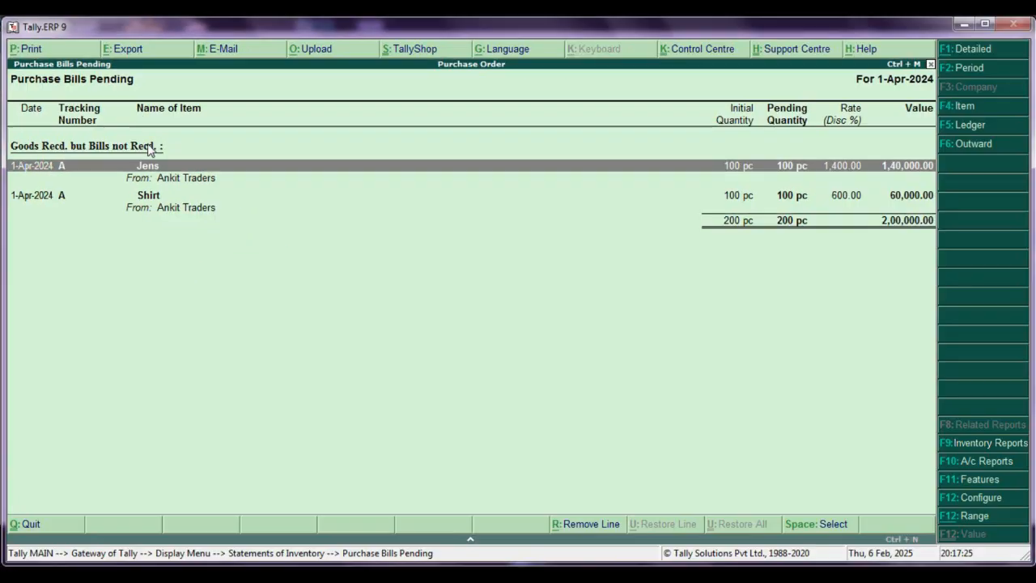
- Check the Purchase Order Outstandings report for all orders, not limited to due ones
key(Escape)
key(Up)
key(Up)
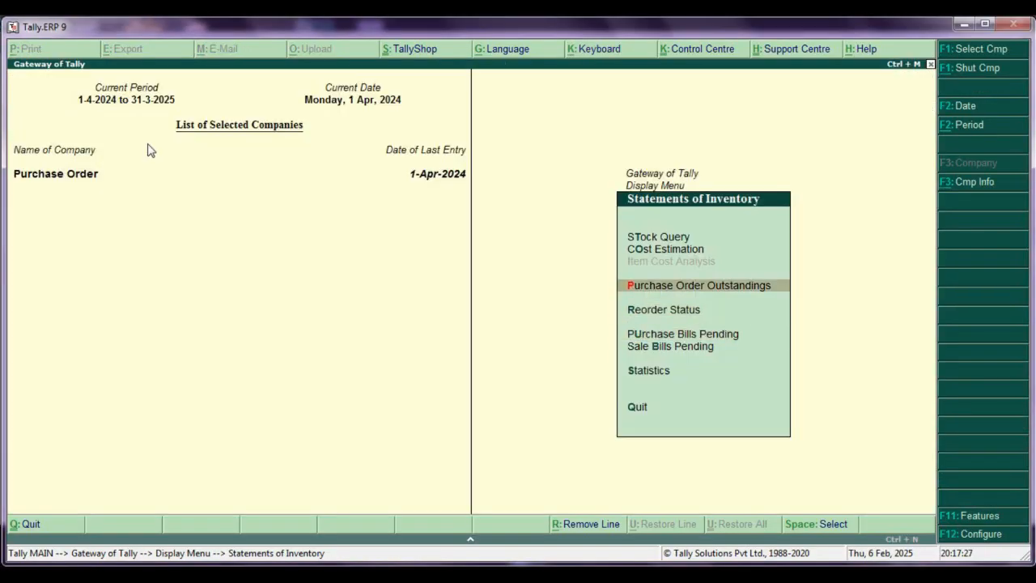
key(Return)
key(Down)
key(Down)
key(Down)
key(Down)
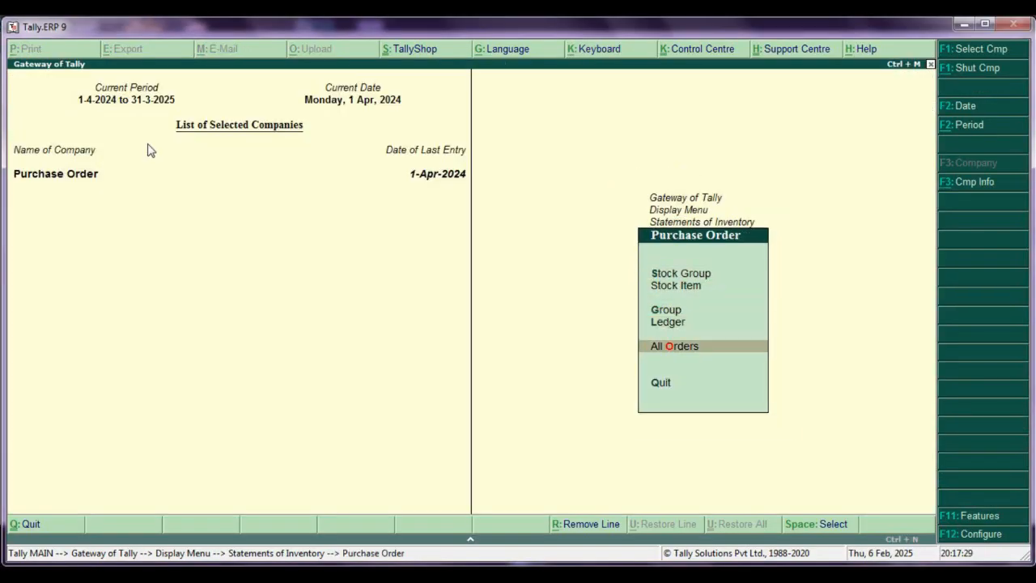
key(Return)
key(F7)
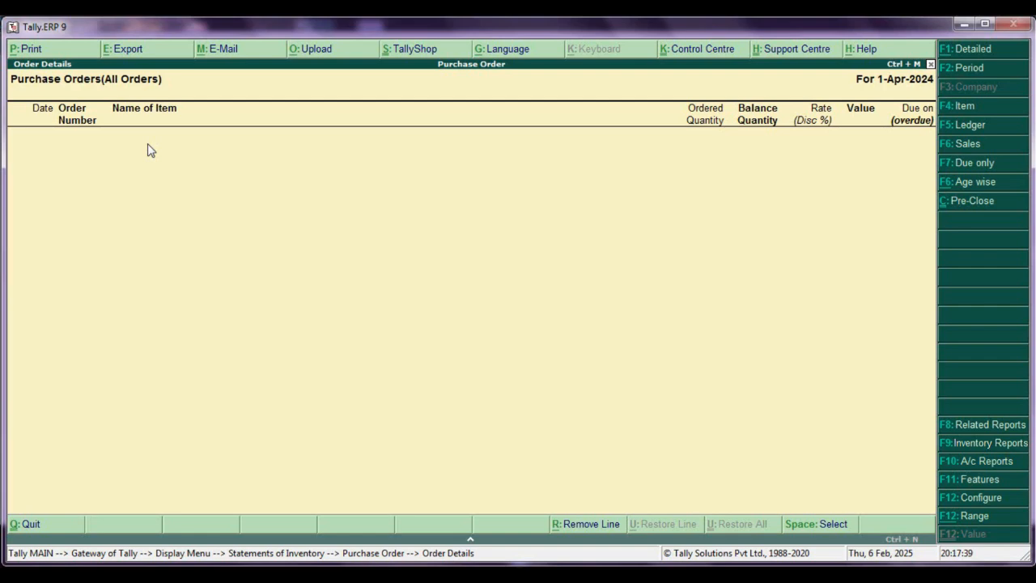
- Close the outstandings report, read the Order Processing notes in Windows Photo Viewer, and return to Tally.ERP 9
key(Escape)
key(Escape)
key(Escape)
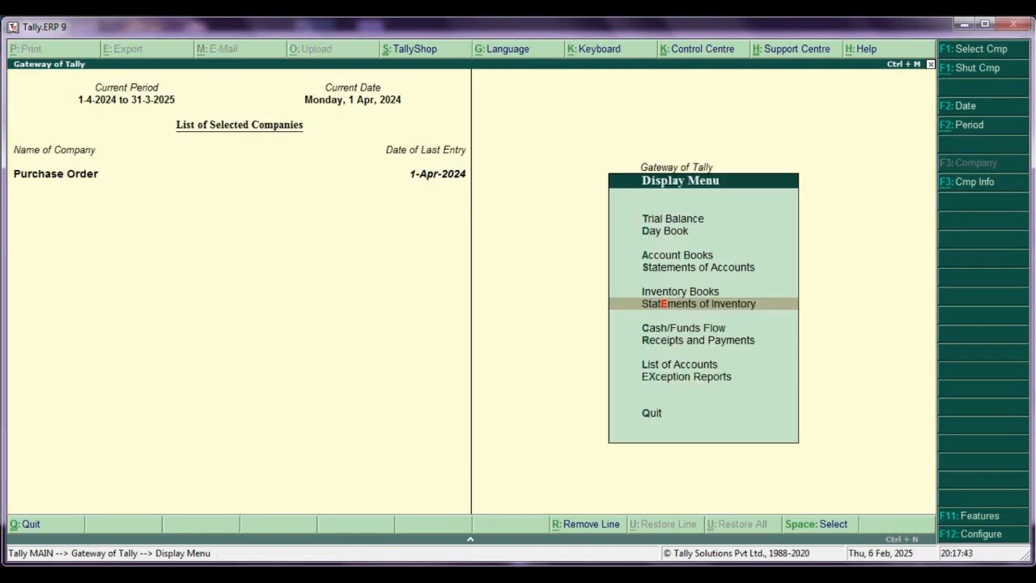
key(alt+Tab)
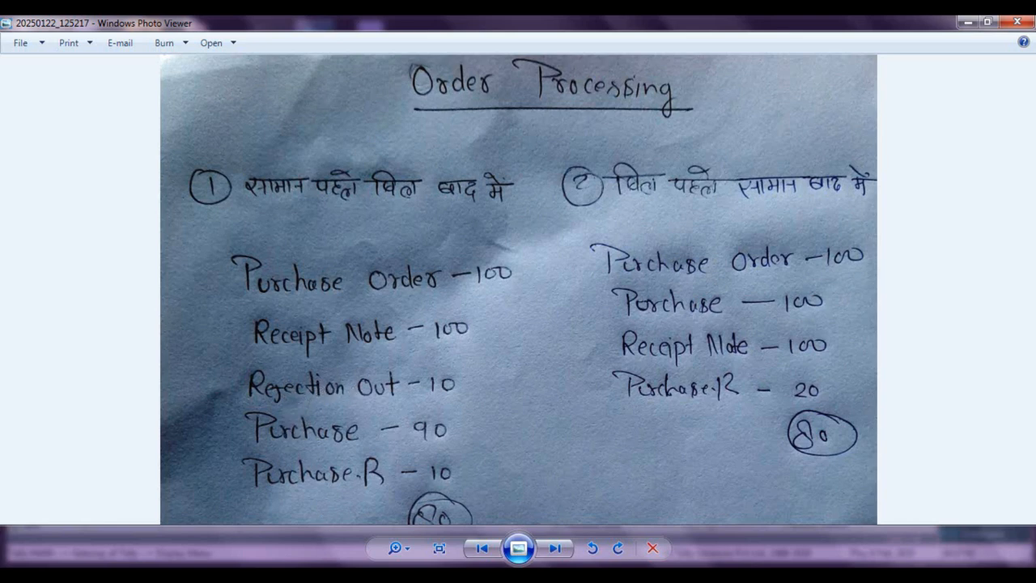
key(alt+Tab)
- Start a Rejections Out inventory voucher from the Gateway of Tally
key(Escape)
key(Up)
key(Up)
key(Up)
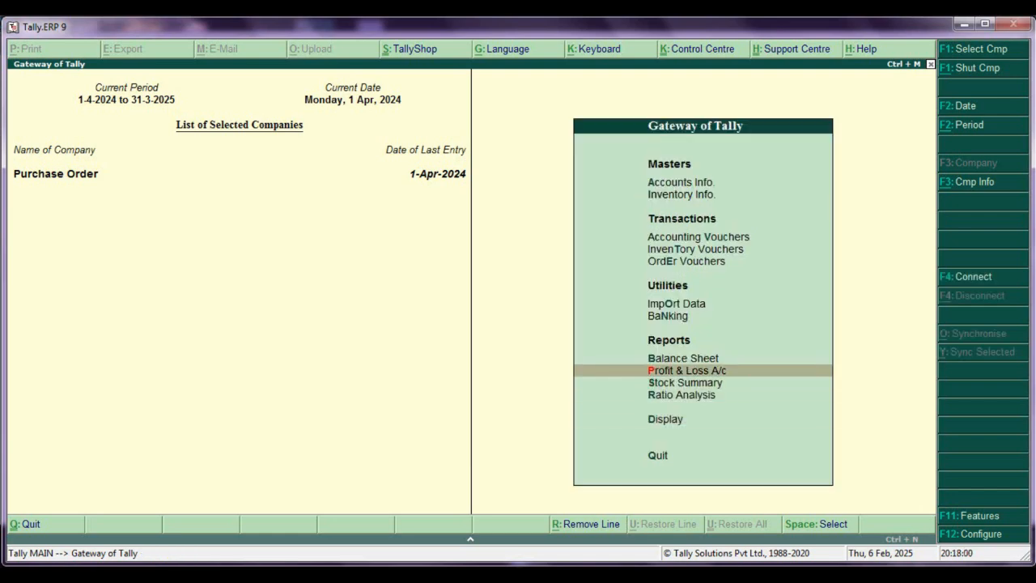
key(Up)
key(Up)
key(Up)
key(Up)
key(Up)
key(Return)
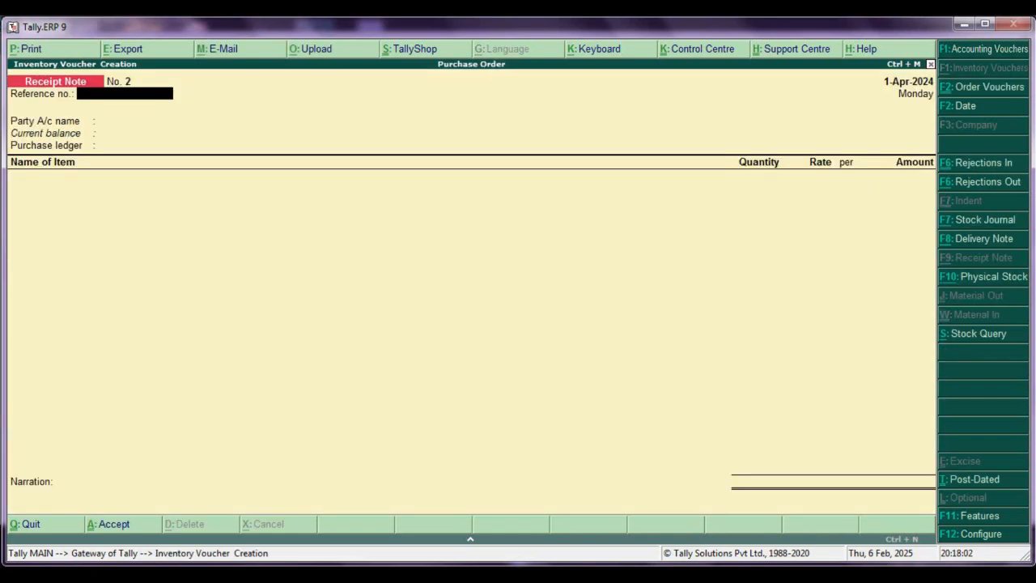
click(979, 183)
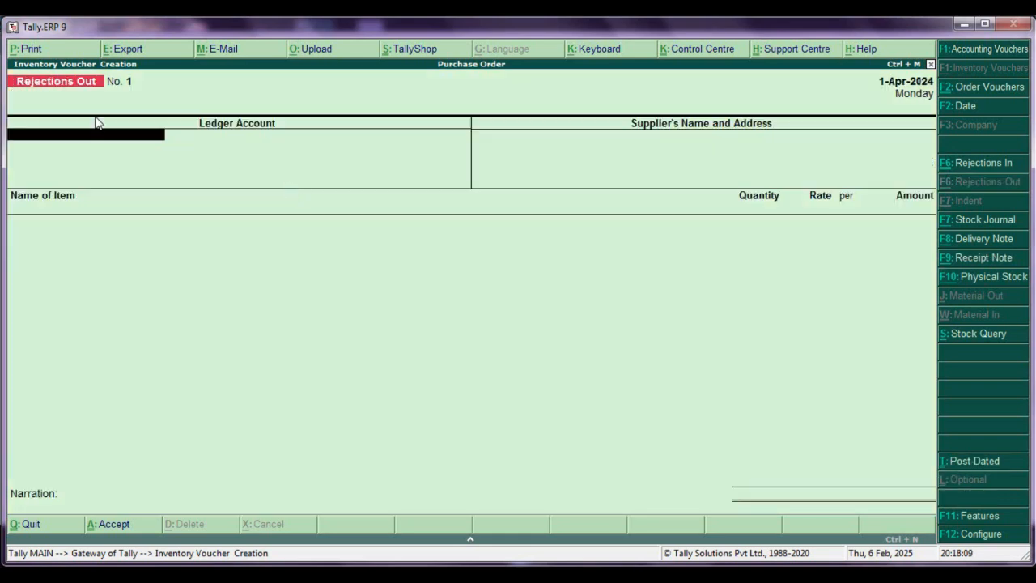
- Choose Ankit Traders as the ledger account and supplier of the Rejections Out voucher
key(Down)
key(Down)
key(Return)
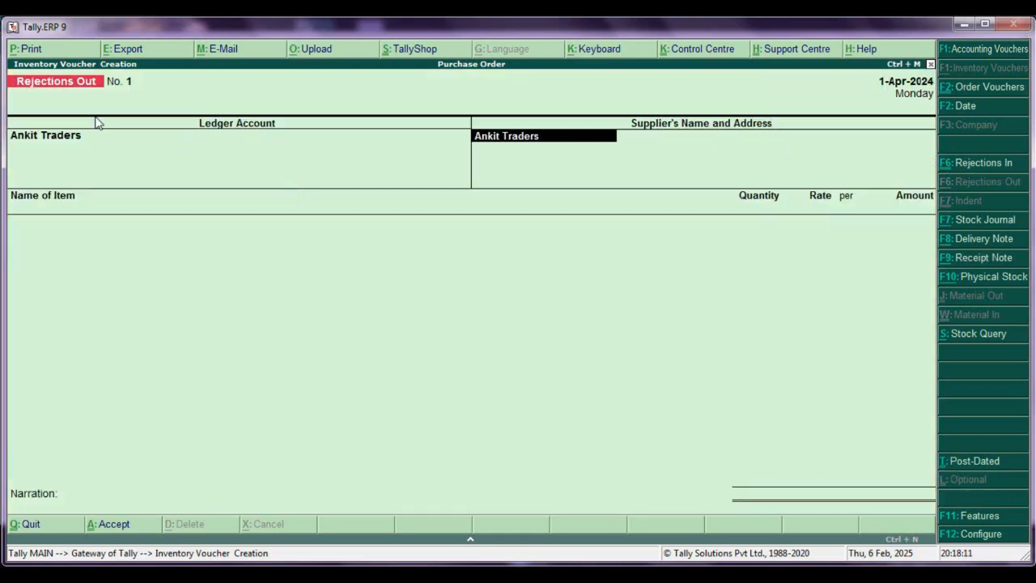
key(Return)
key(Return)
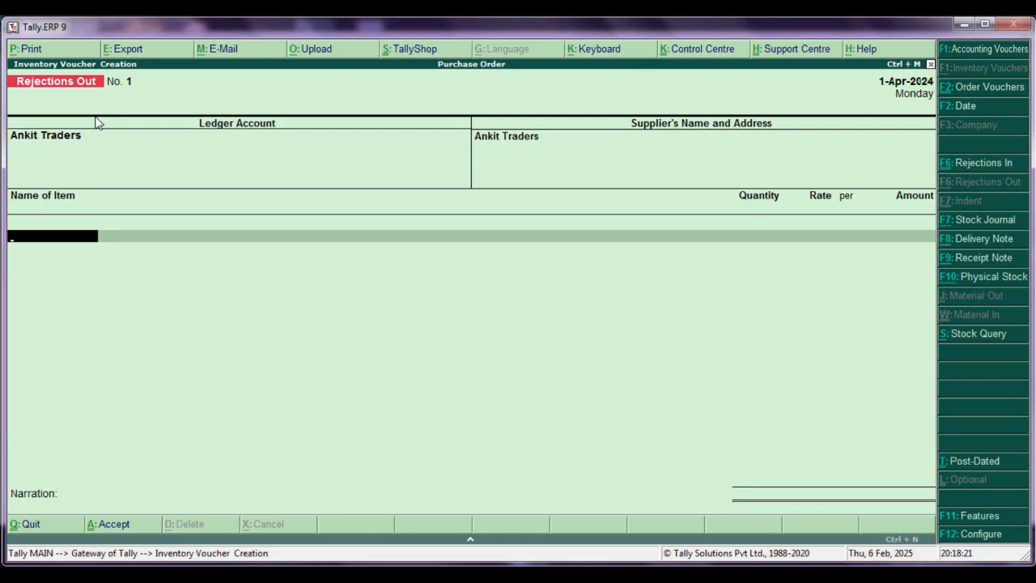
- Enter 20 pc of Jens at 1,400 per pc as rejected, against tracking number A
text(J)
key(Return)
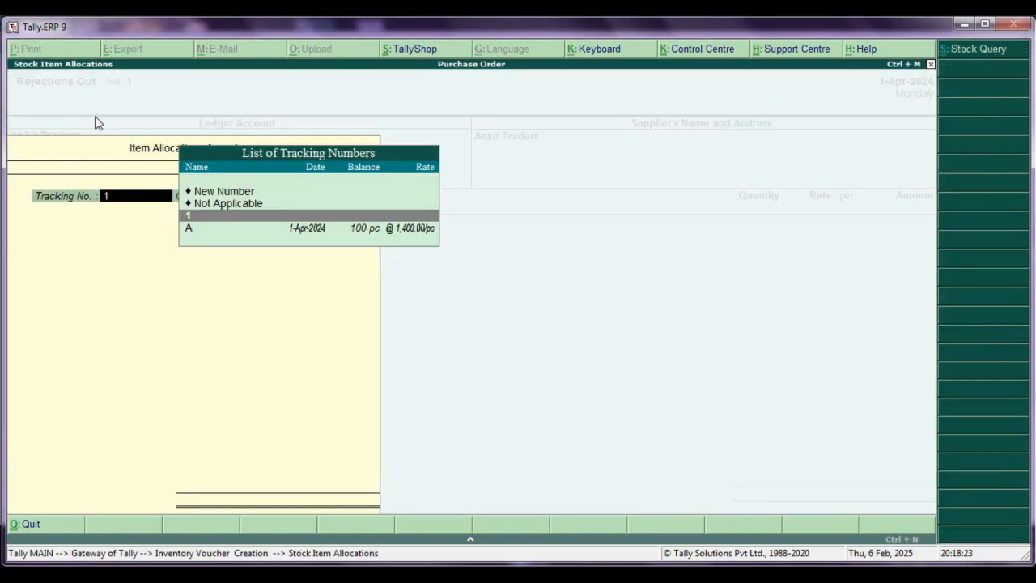
key(Return)
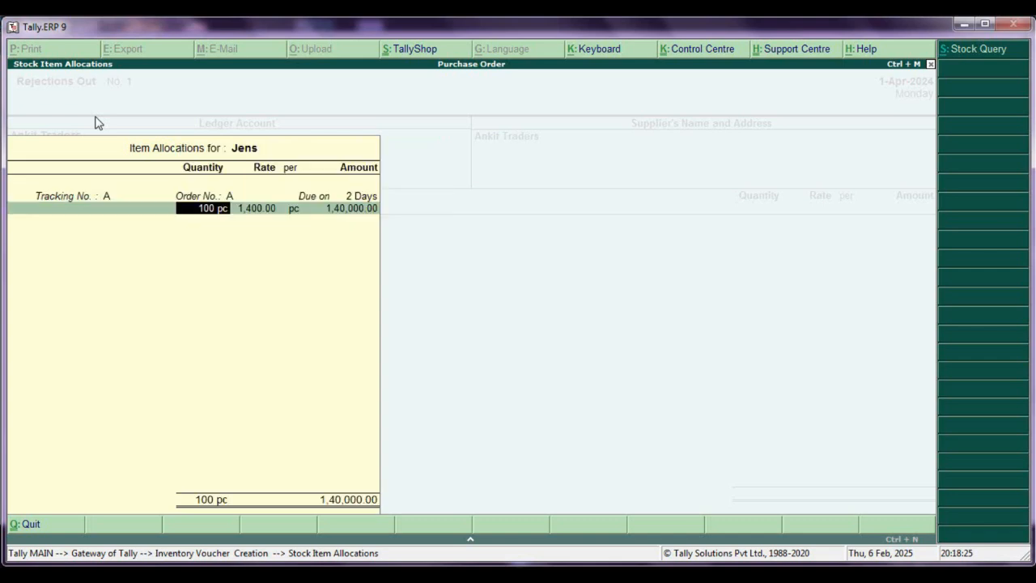
text(20)
key(Return)
key(Return)
key(Return)
key(Return)
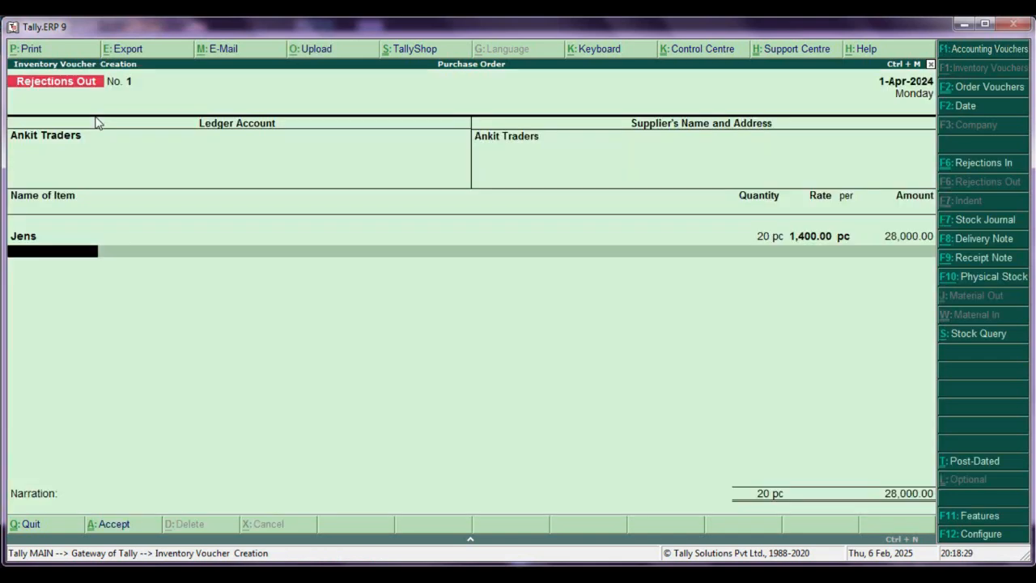
- Add 20 pc of Shirt at 600 per pc against tracking number A and save the Rejections Out voucher
text(s)
key(Return)
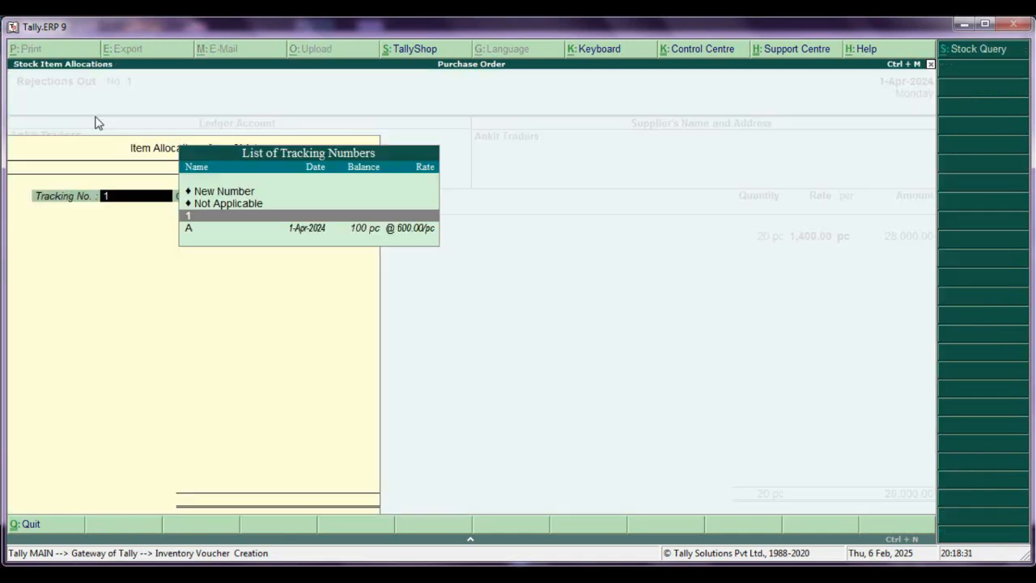
key(Down)
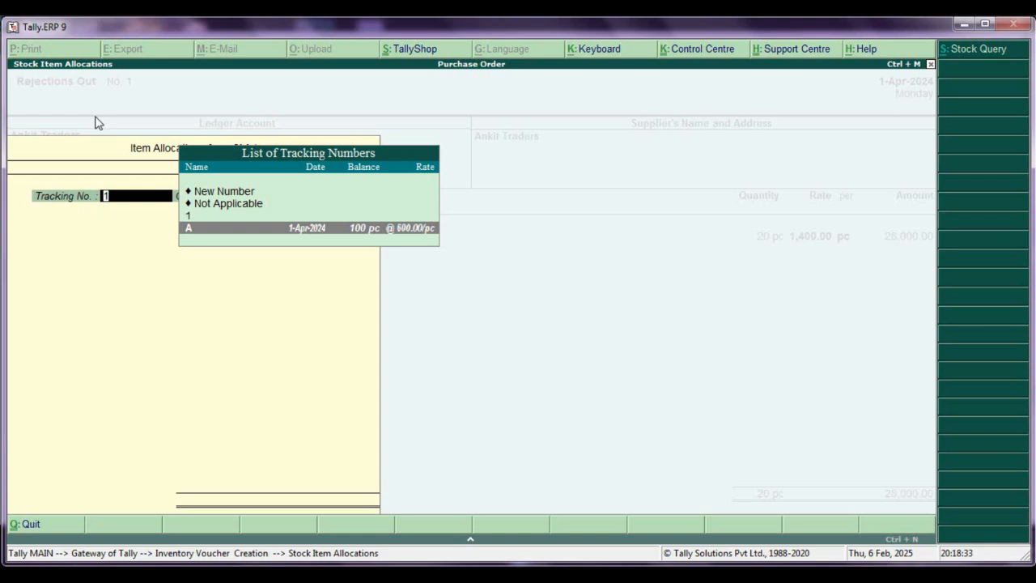
key(Return)
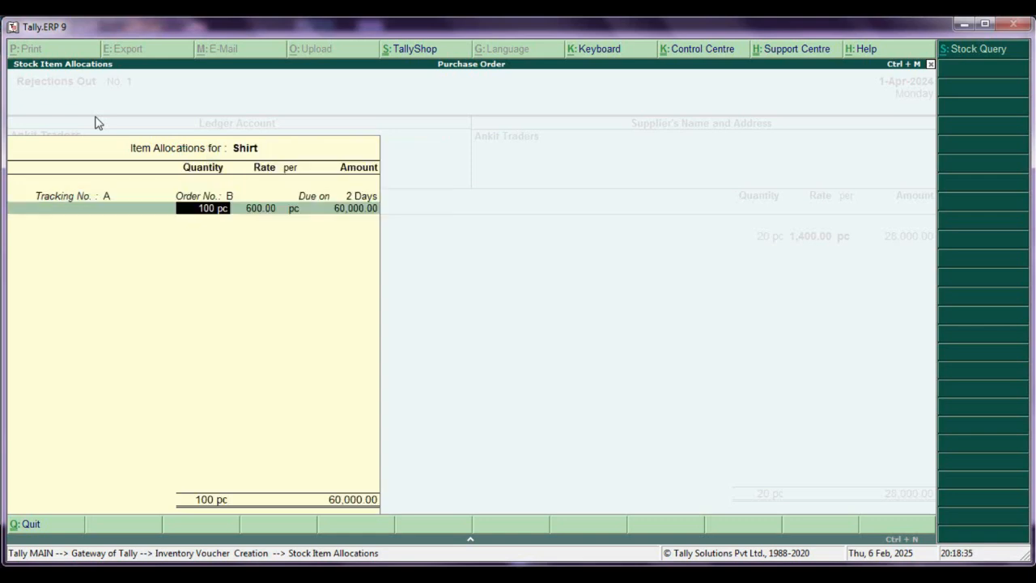
text(20)
key(Return)
key(Return)
key(Return)
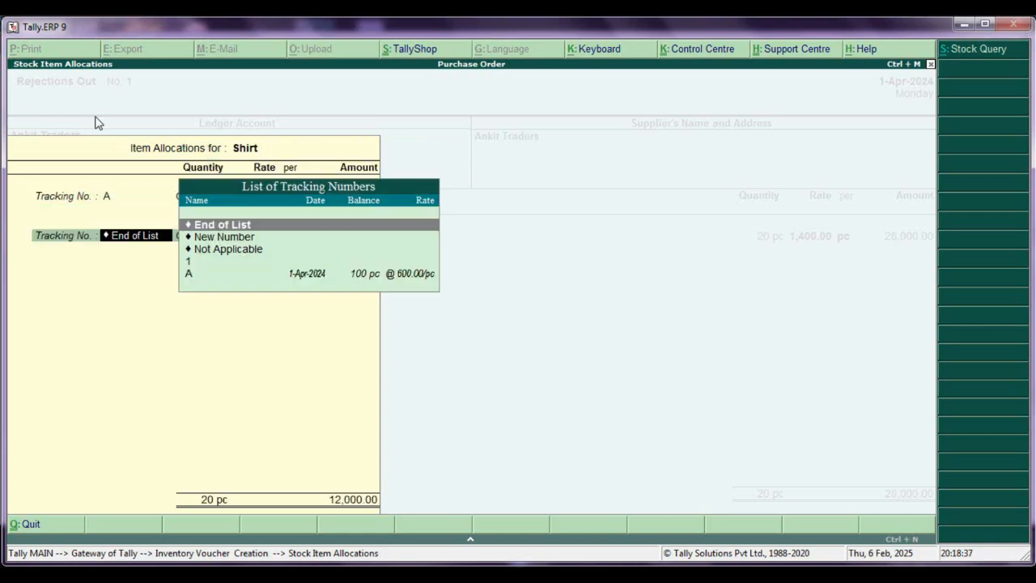
key(Return)
key(Return)
key(Return)
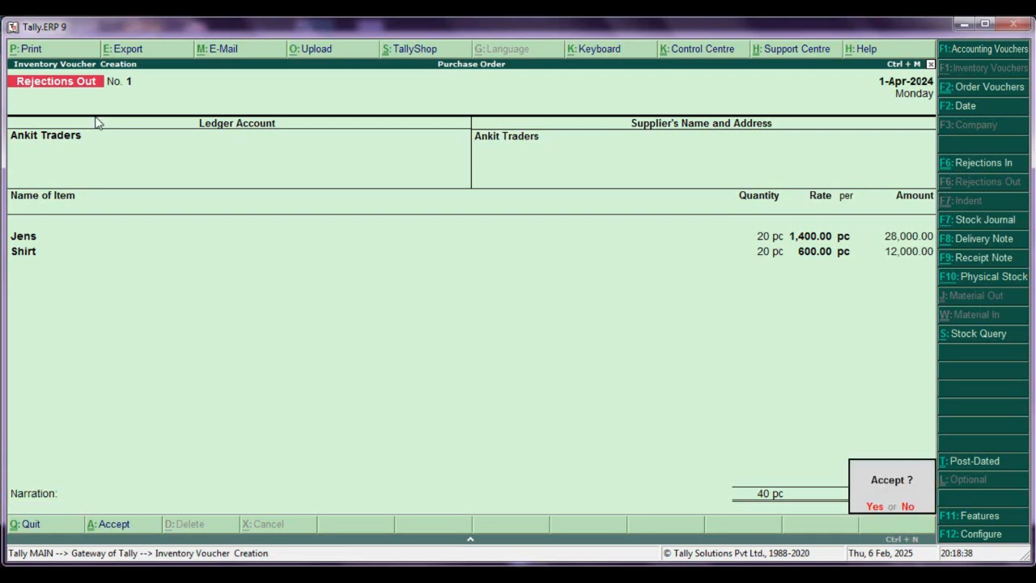
key(Return)
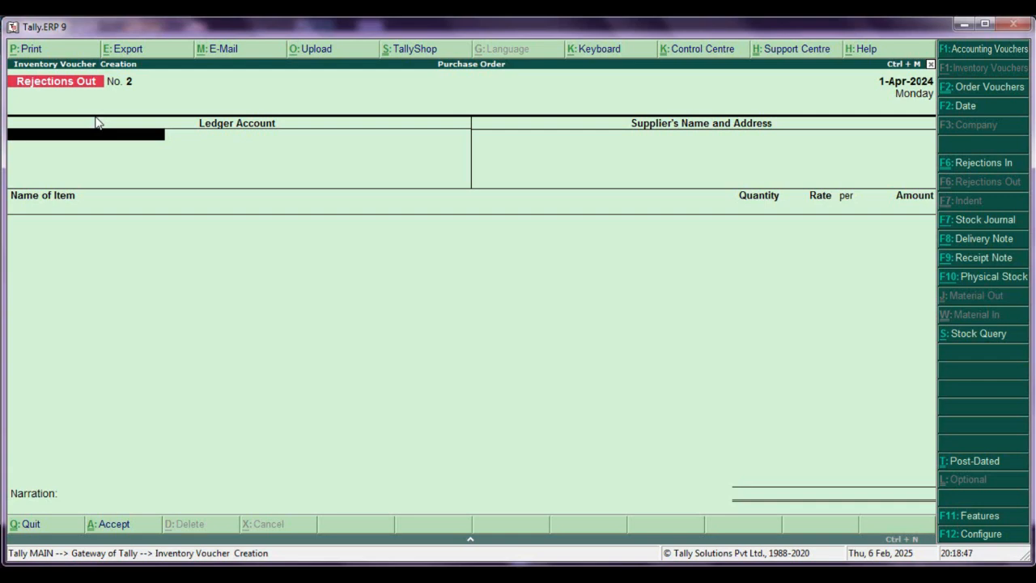
- Check the closing quantities of the items in the Clothes group of the Stock Summary and close the report
key(Escape)
key(Down)
key(Down)
key(Down)
key(Down)
key(Down)
key(Down)
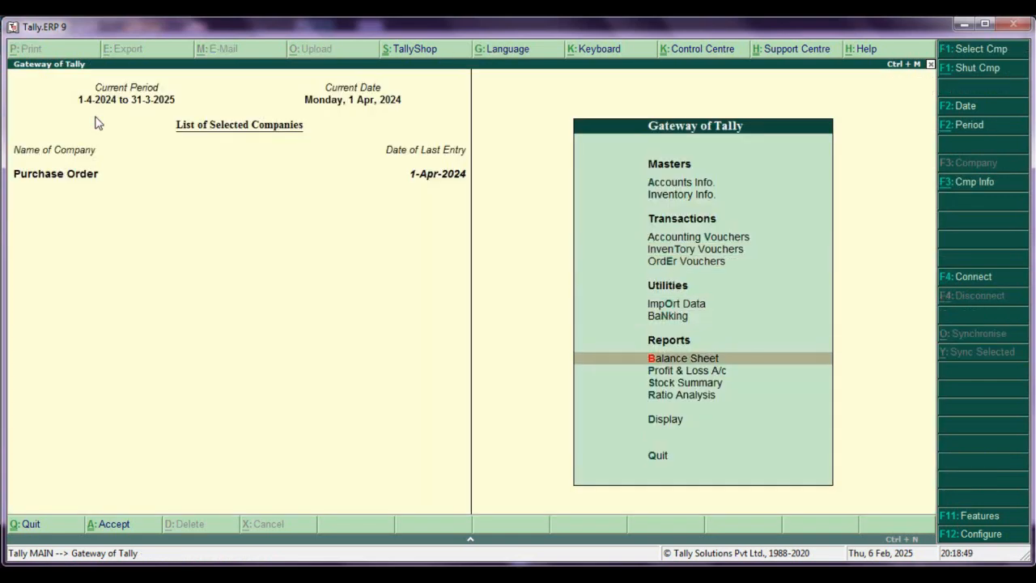
key(Return)
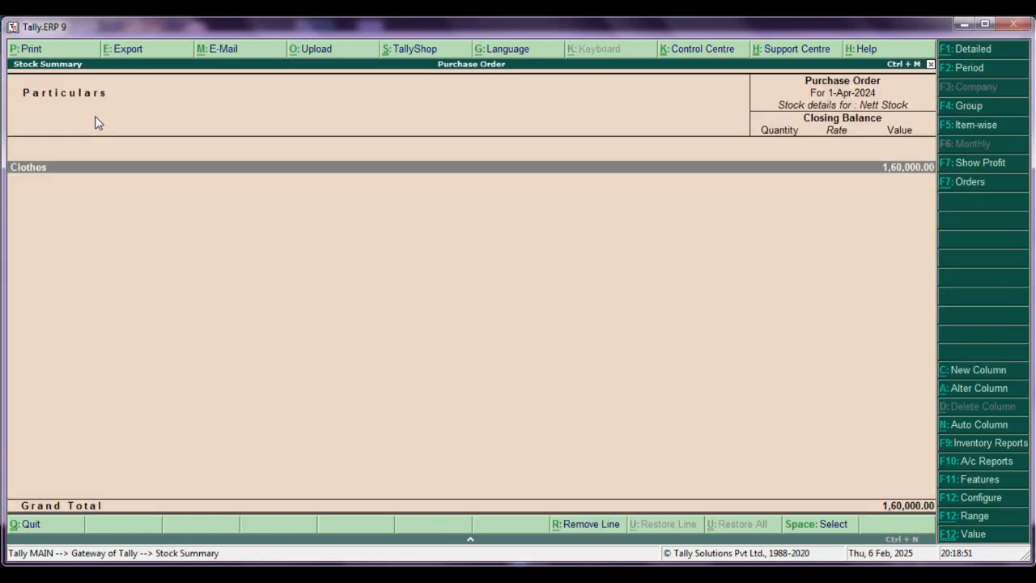
key(Return)
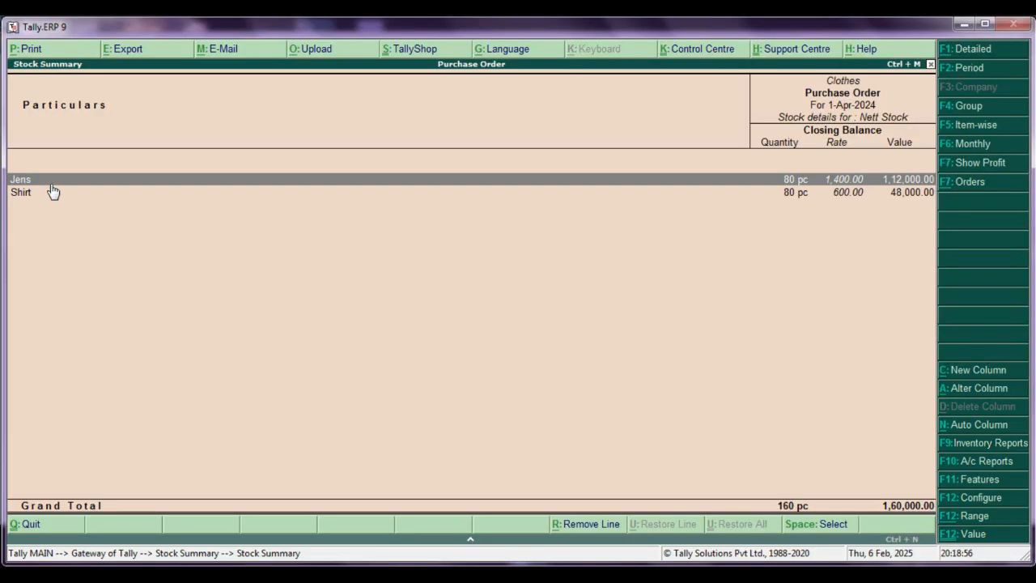
key(Escape)
key(Escape)
- Start a Purchase accounting voucher from the Gateway of Tally
key(Up)
key(Up)
key(Up)
key(Up)
key(Up)
key(Up)
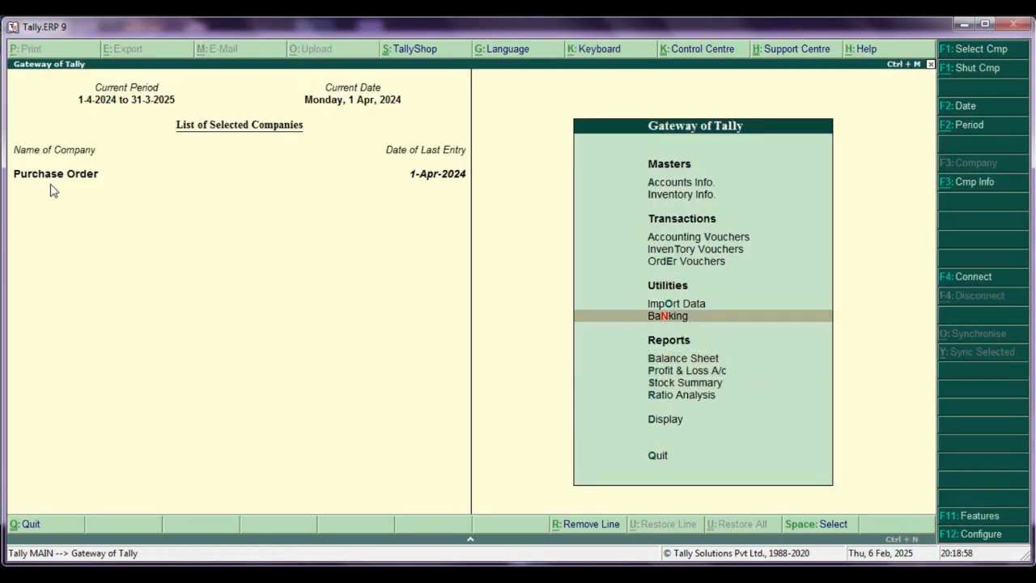
key(Return)
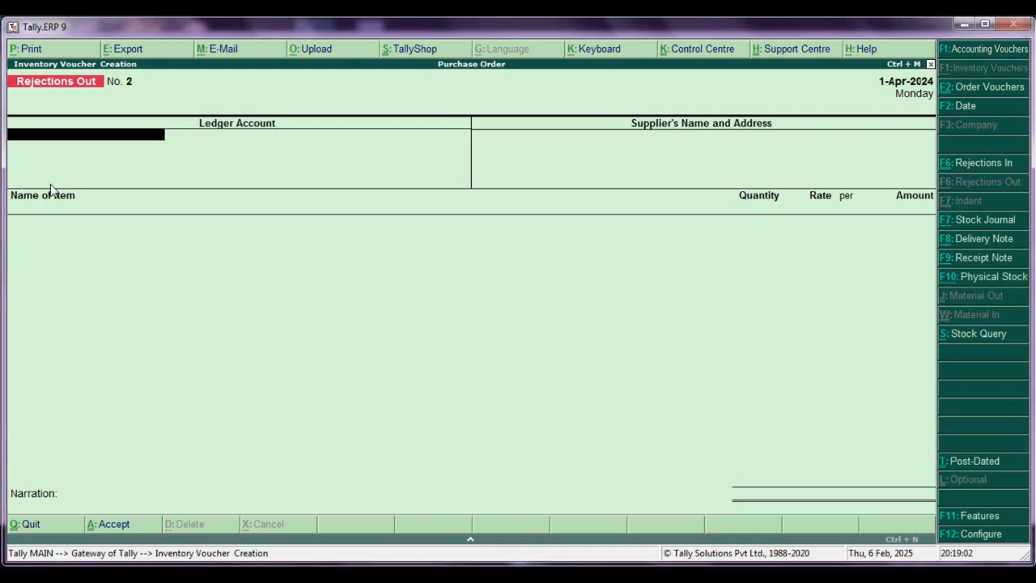
key(F1)
key(Return)
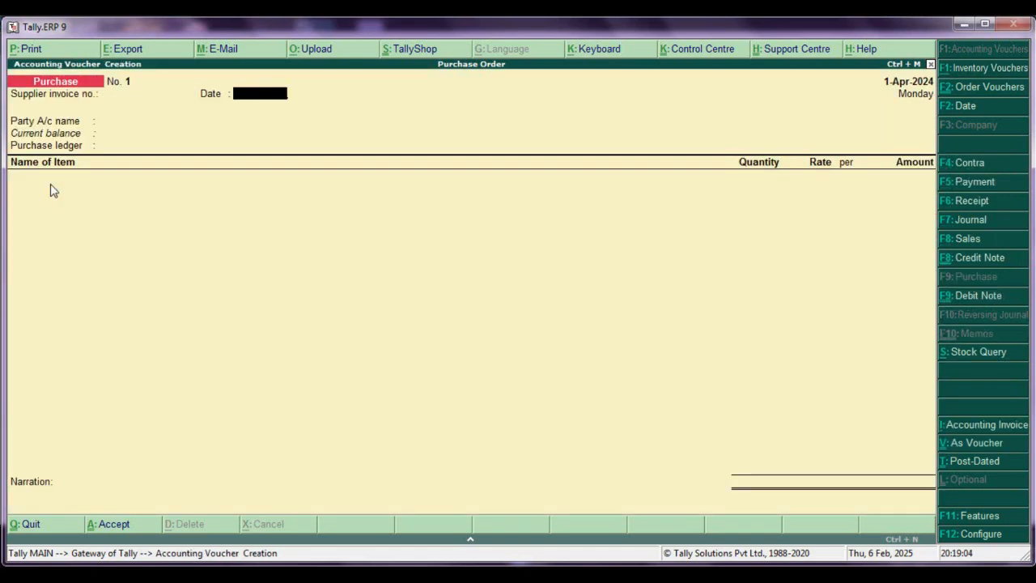
- Choose Ankit Traders as the party and link receipt note A in the party details of the Purchase voucher
key(Return)
key(Return)
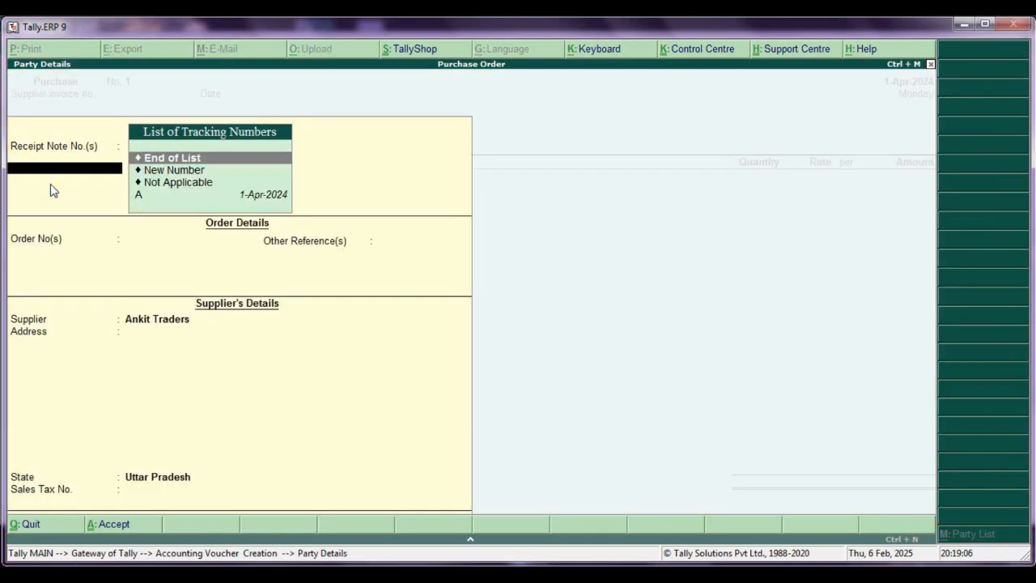
key(Down)
key(Down)
key(Down)
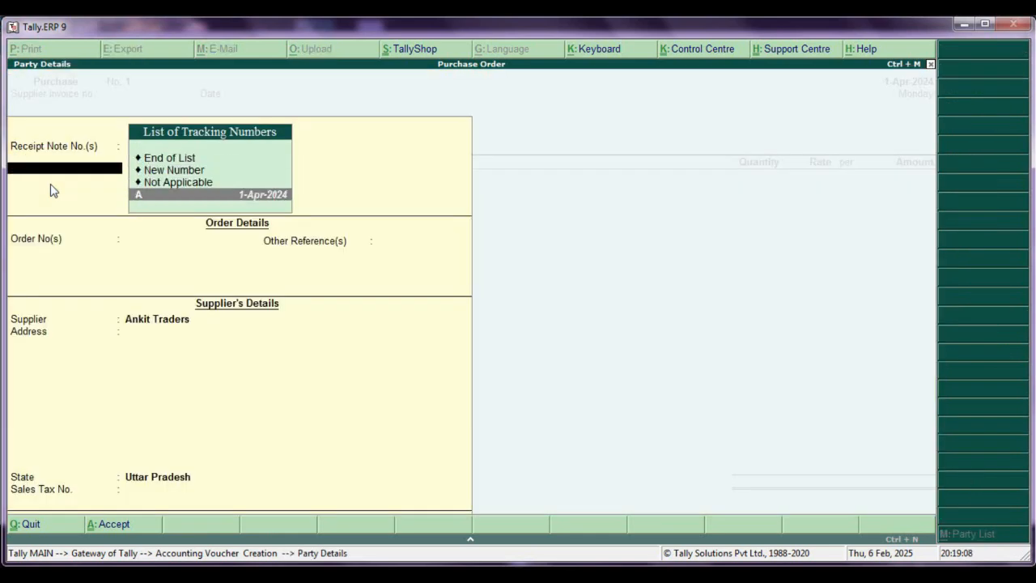
key(Return)
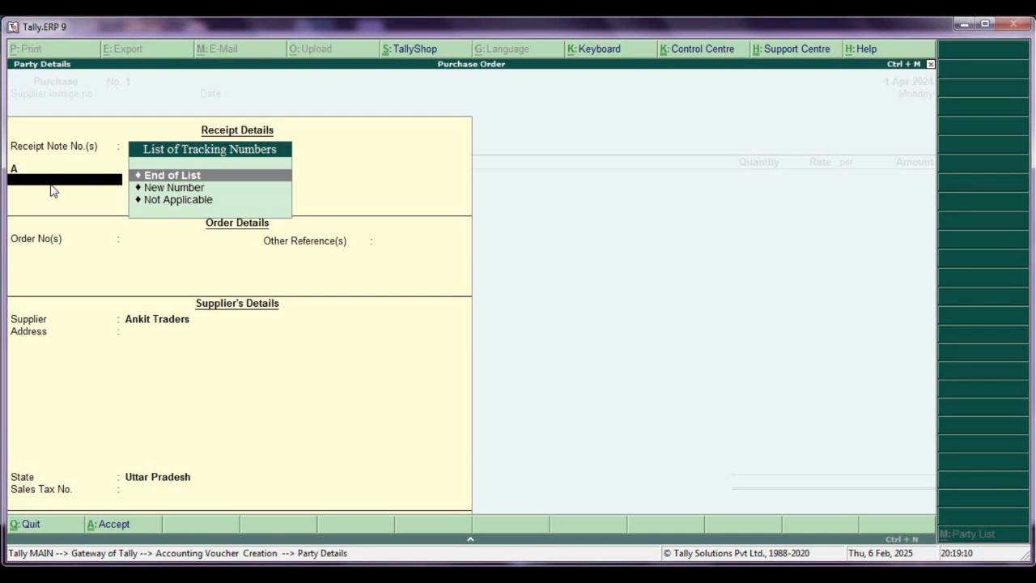
key(Return)
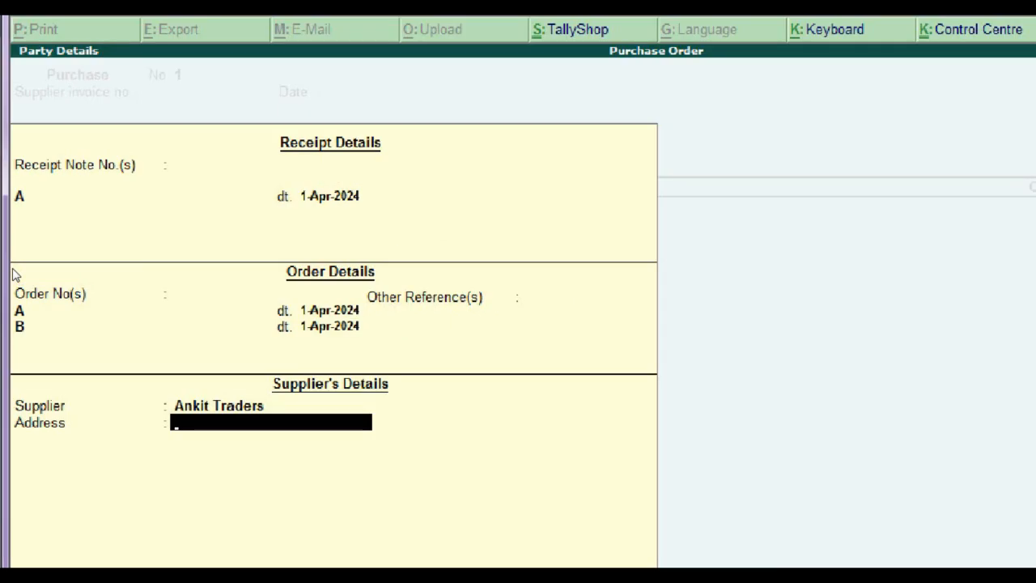
key(Return)
key(Return)
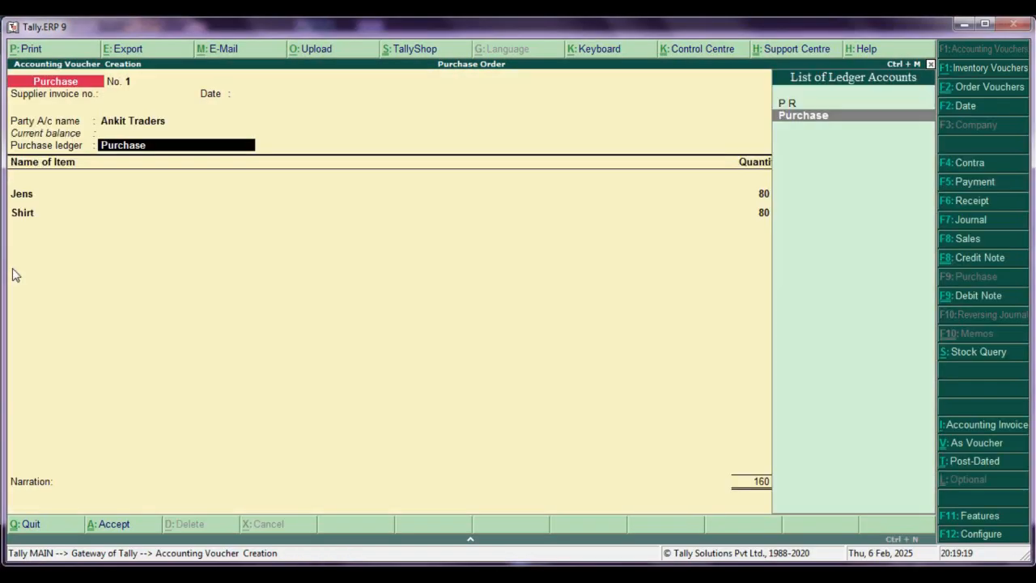
- Select Purchase as the purchase ledger and accept the Jens line of 80 pc at 1,400 against tracking number A
key(Return)
key(Return)
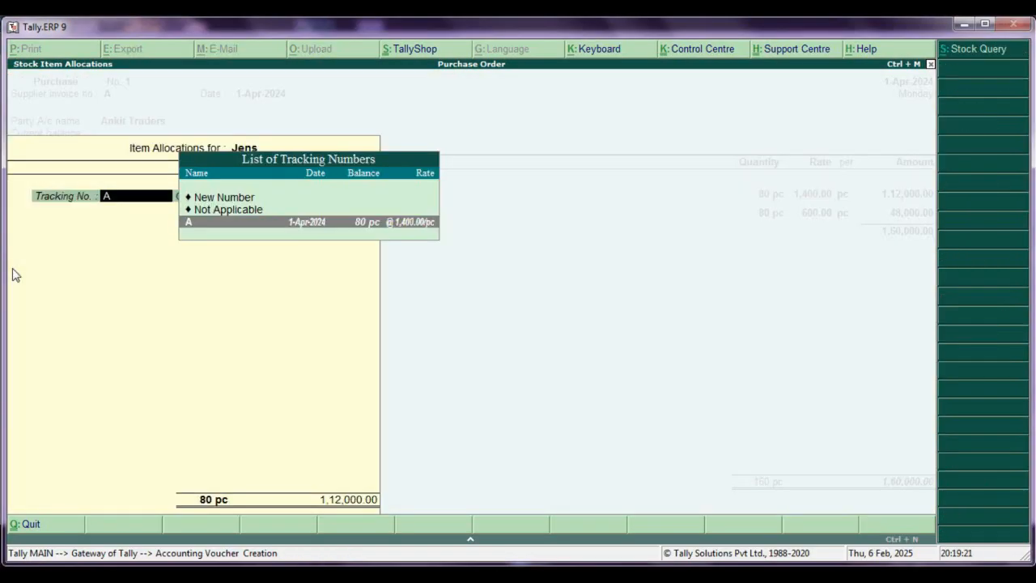
key(Return)
key(Return)
key(Return)
key(Return)
key(Return)
key(Return)
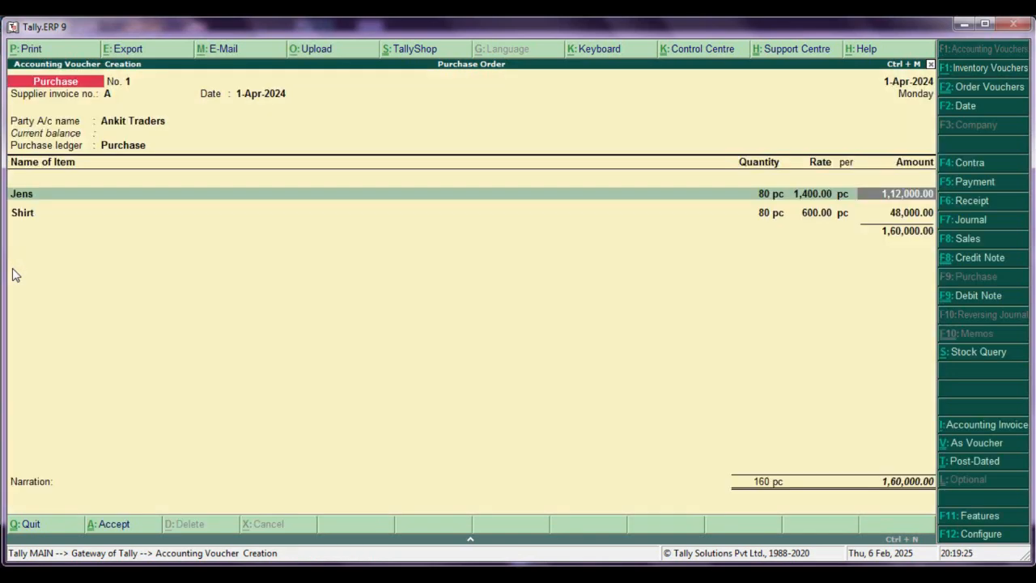
key(Return)
- Accept the Shirt line of 80 pc at 600 against tracking number A and order number B
key(Return)
key(Return)
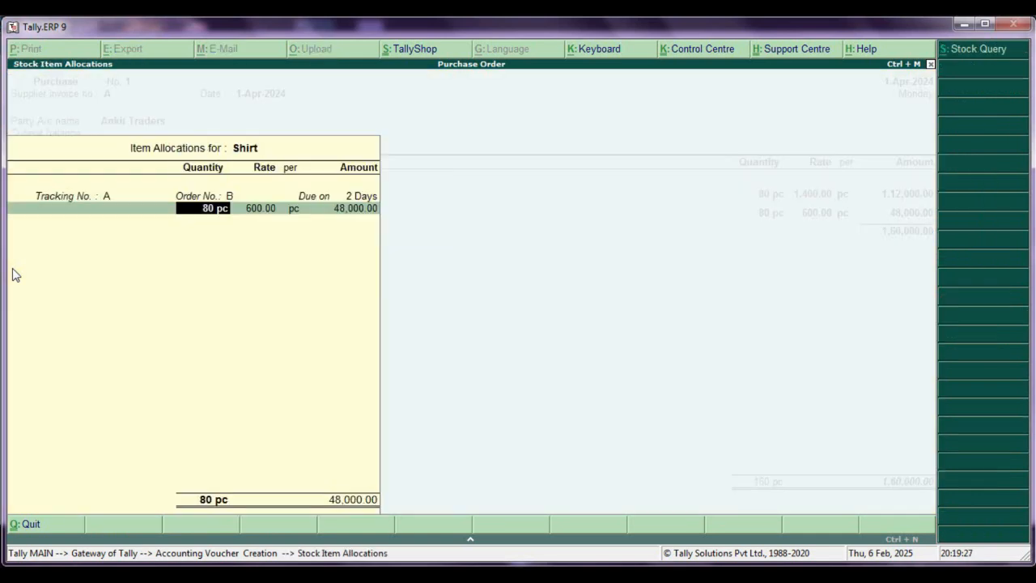
key(Return)
key(Return)
key(Return)
key(Return)
key(Return)
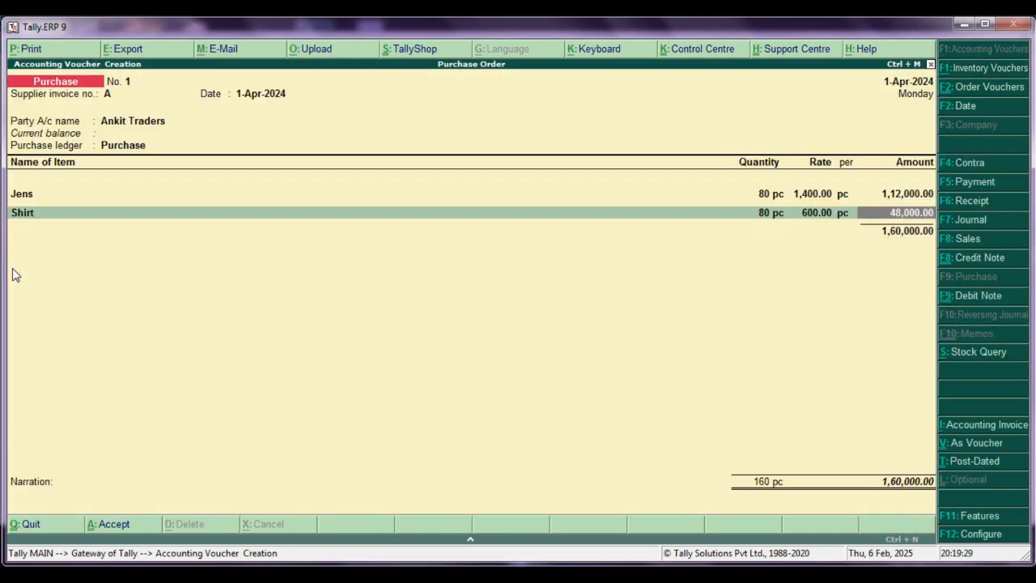
key(Return)
key(Up)
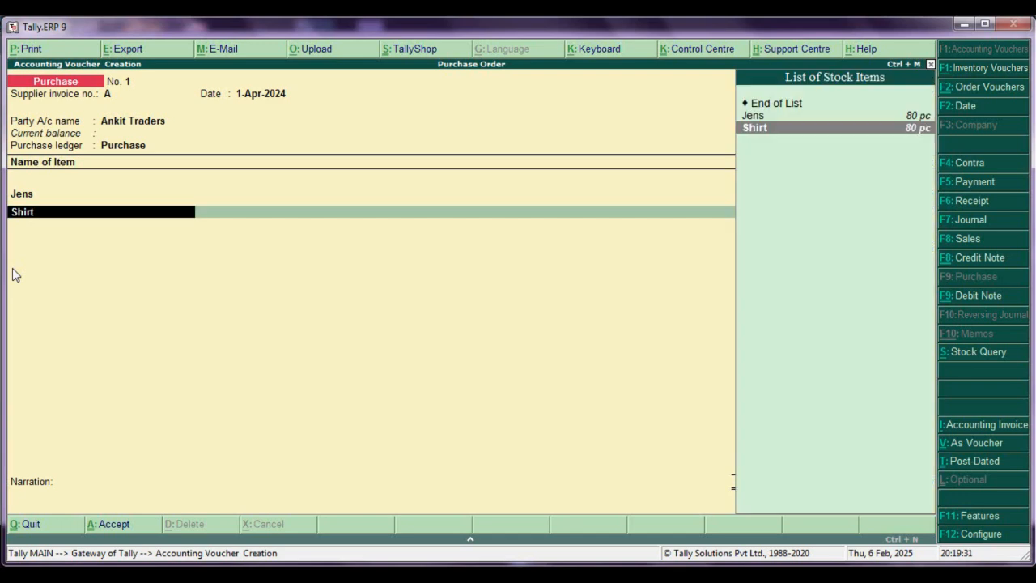
key(Return)
key(Return)
key(Return)
key(Return)
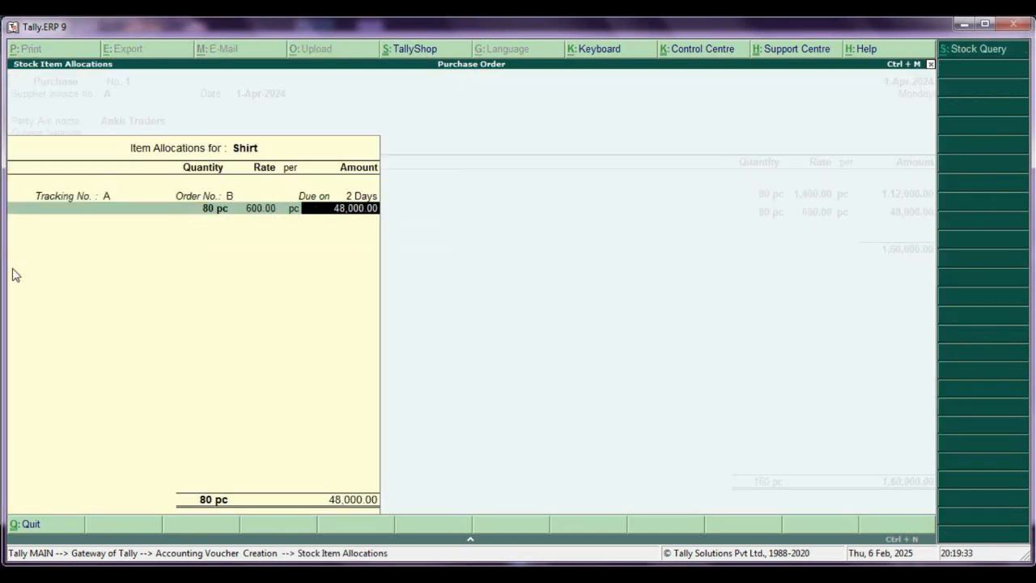
key(Return)
key(Return)
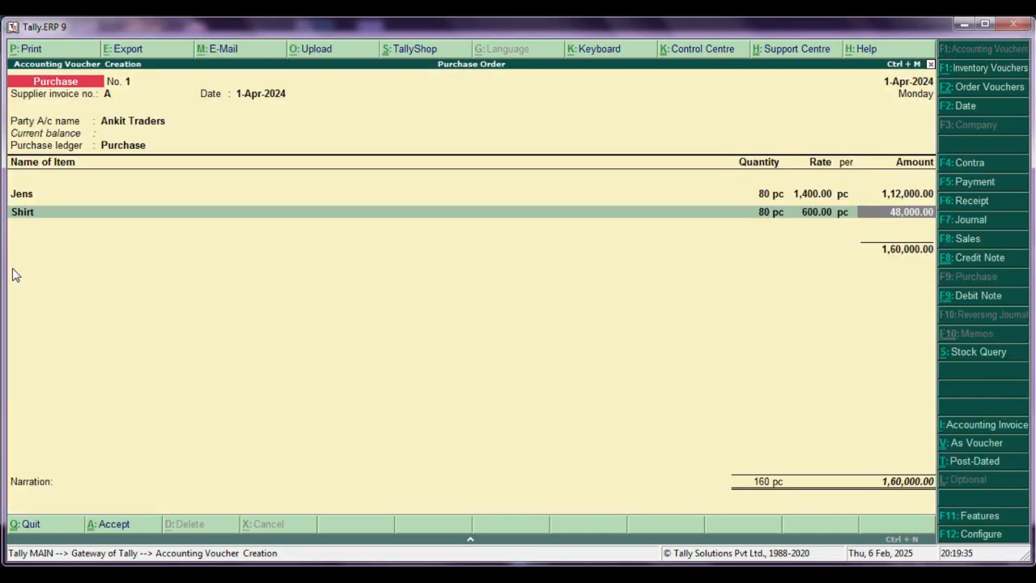
- Allocate the 1,60,000 credit for Ankit Traders as On Account and save the Purchase voucher
key(Return)
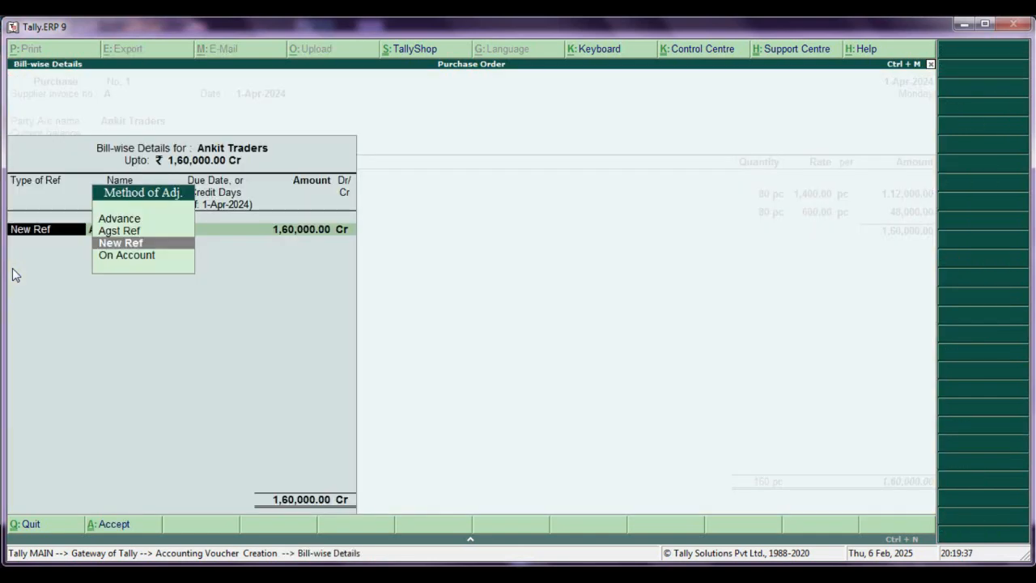
key(Down)
key(Return)
key(Return)
key(Return)
key(Return)
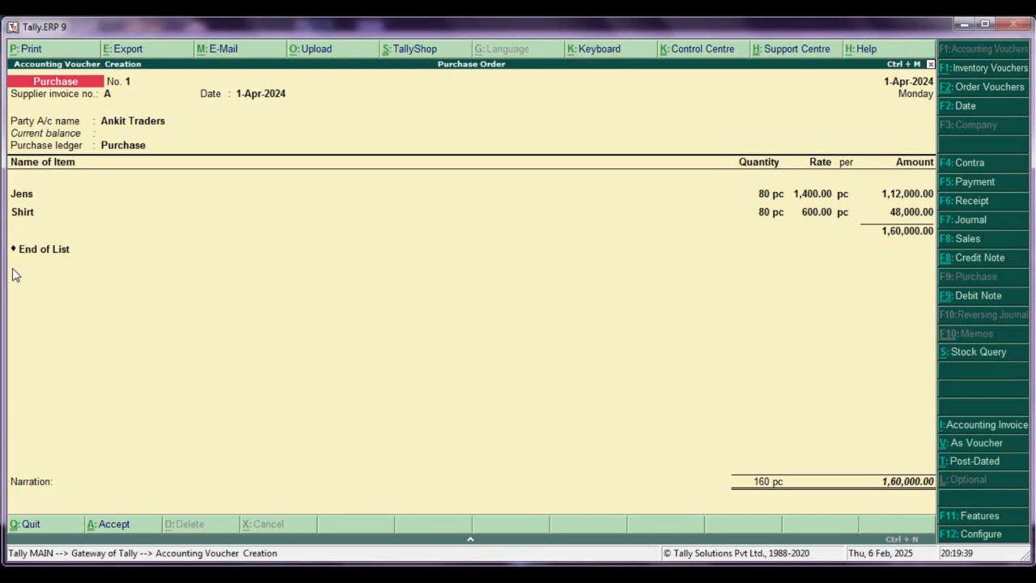
key(Return)
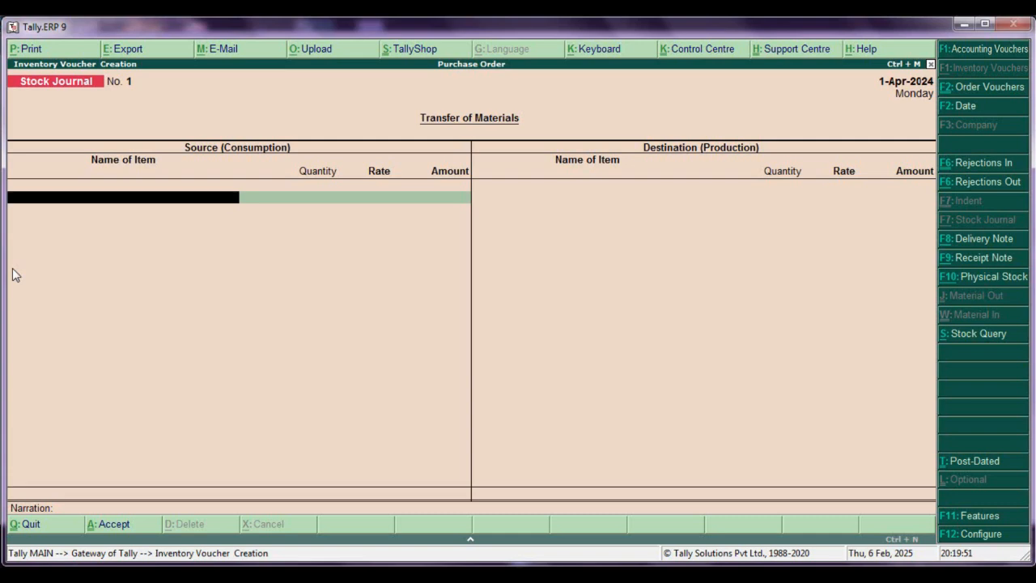
- Start a Debit Note in invoice mode with Ankit Traders as the party account
key(ctrl+F9)
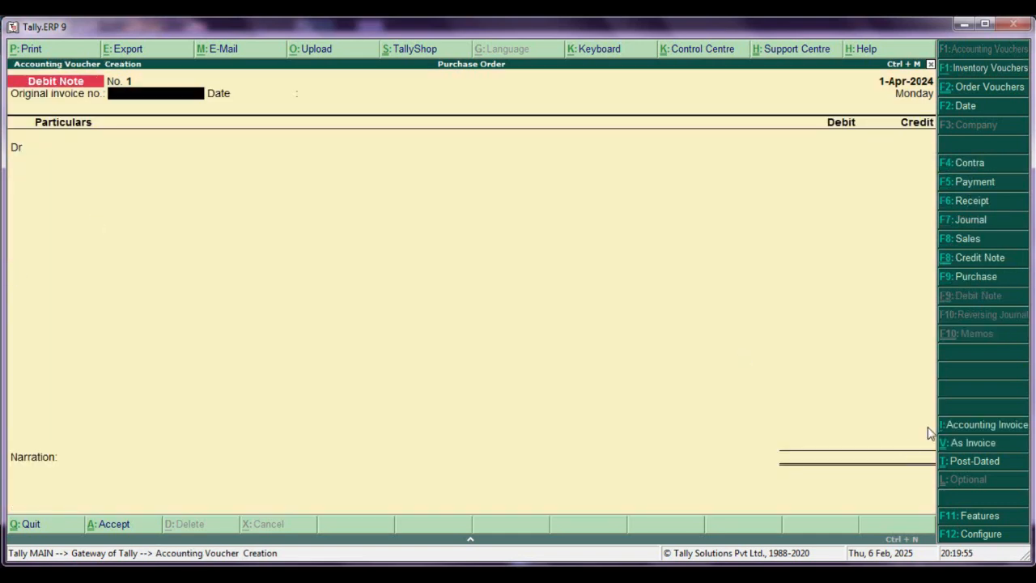
click(980, 443)
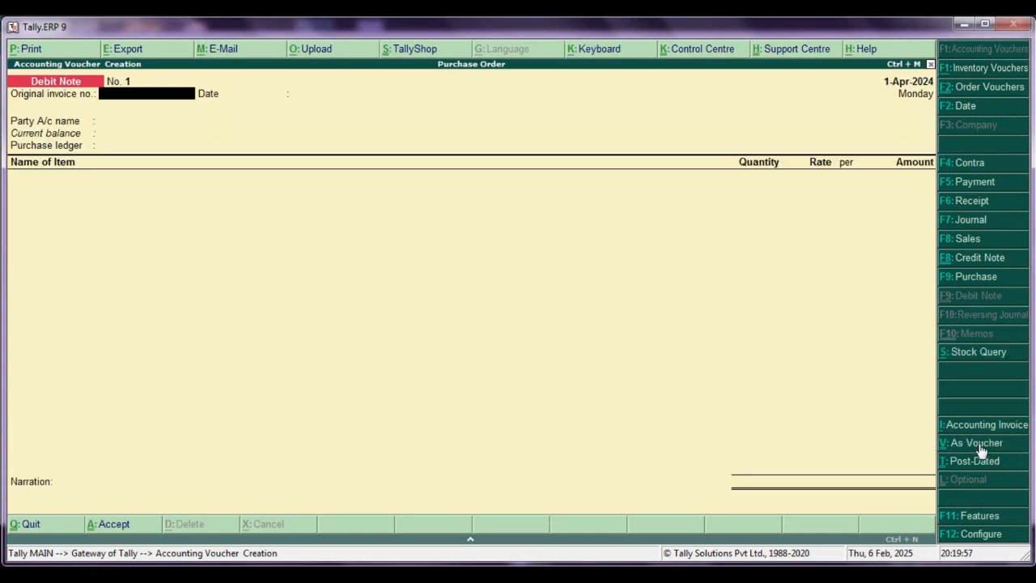
key(Return)
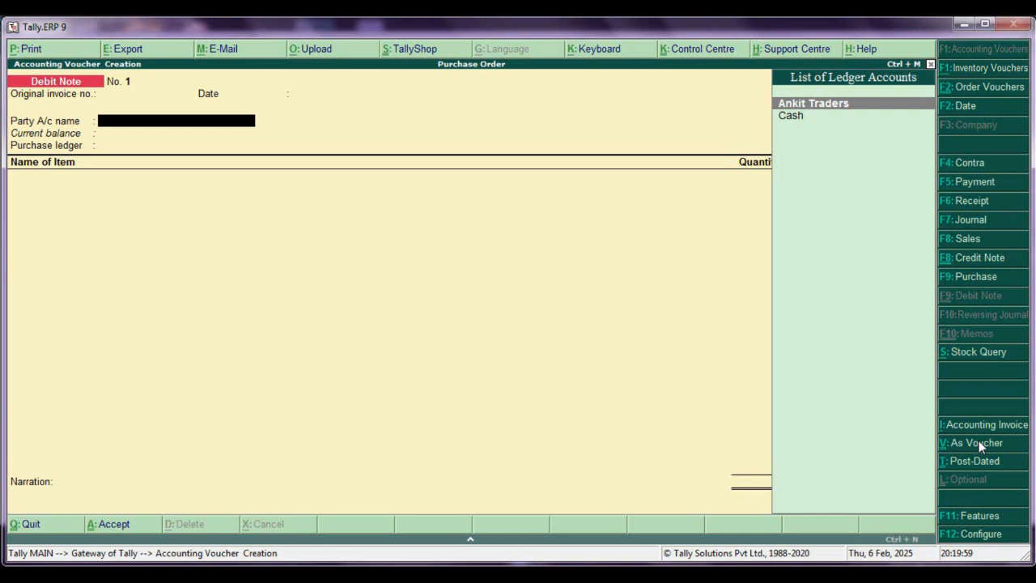
key(Return)
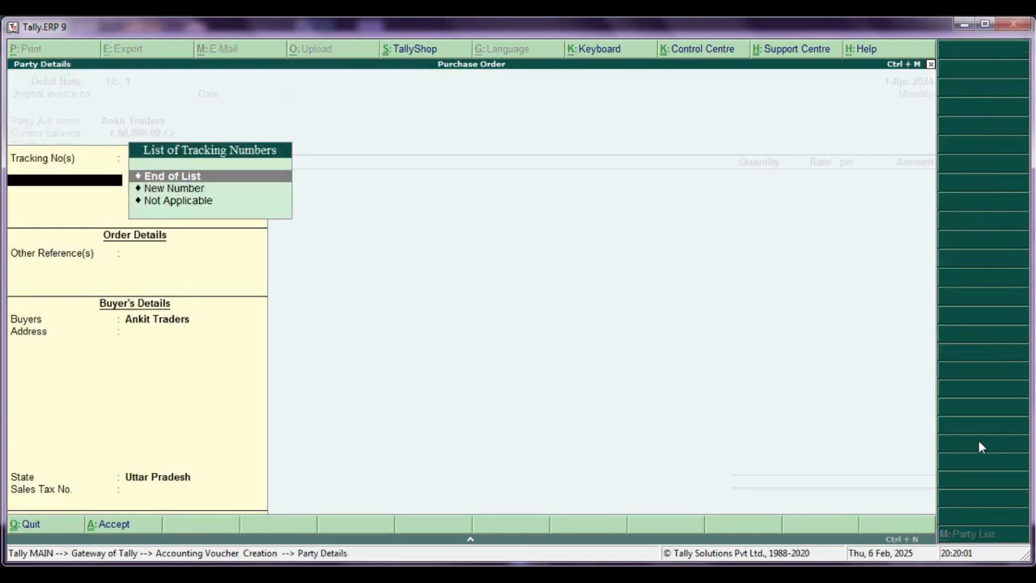
- Accept the Debit Note's party details without a tracking number and choose P R as the purchase ledger
key(Return)
key(Return)
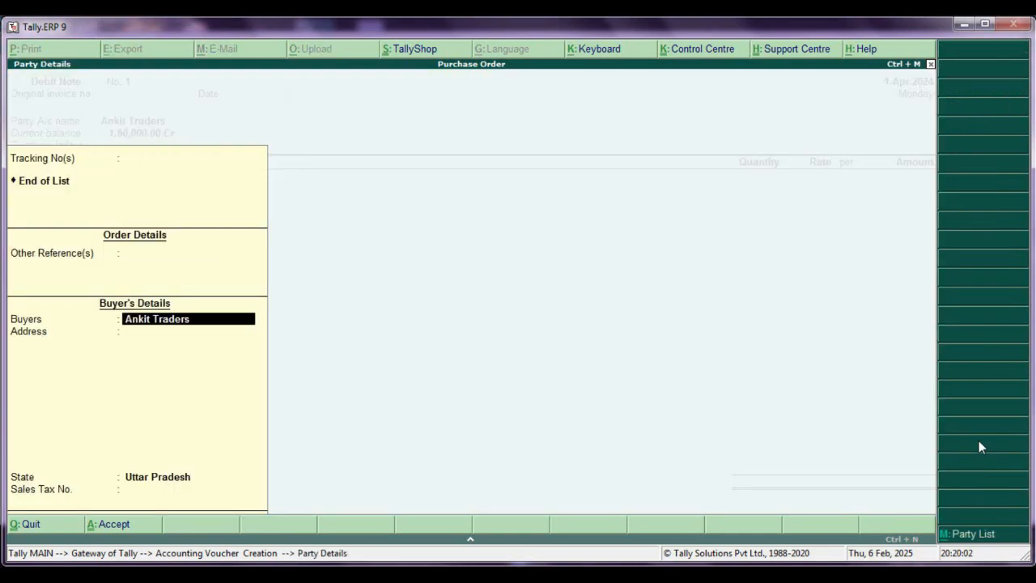
key(Return)
key(Return)
key(Return)
key(Return)
key(Return)
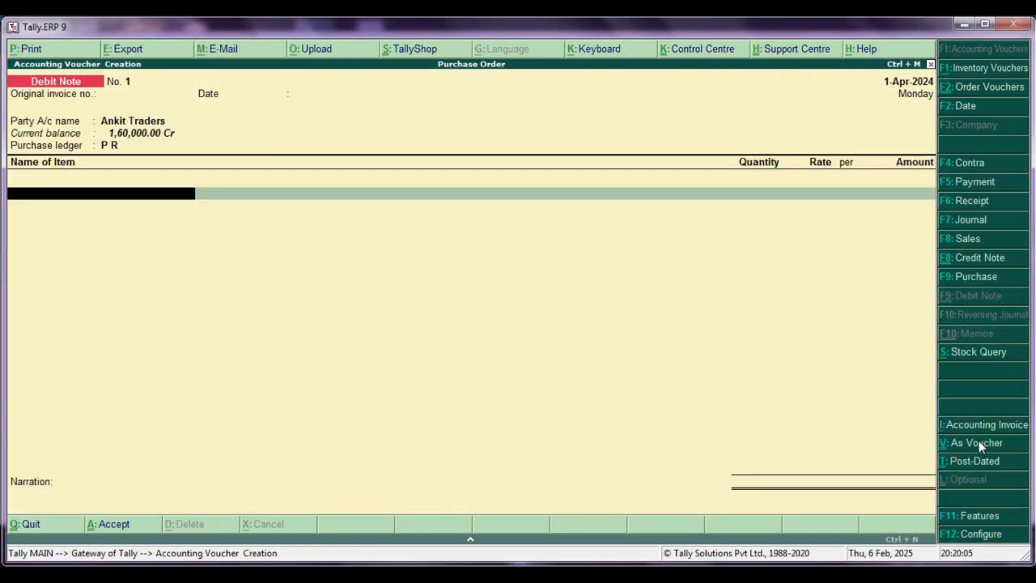
- Add Jens to the Debit Note as 10 pc at 1,400 against order A, with tracking number Not Applicable
text(j)
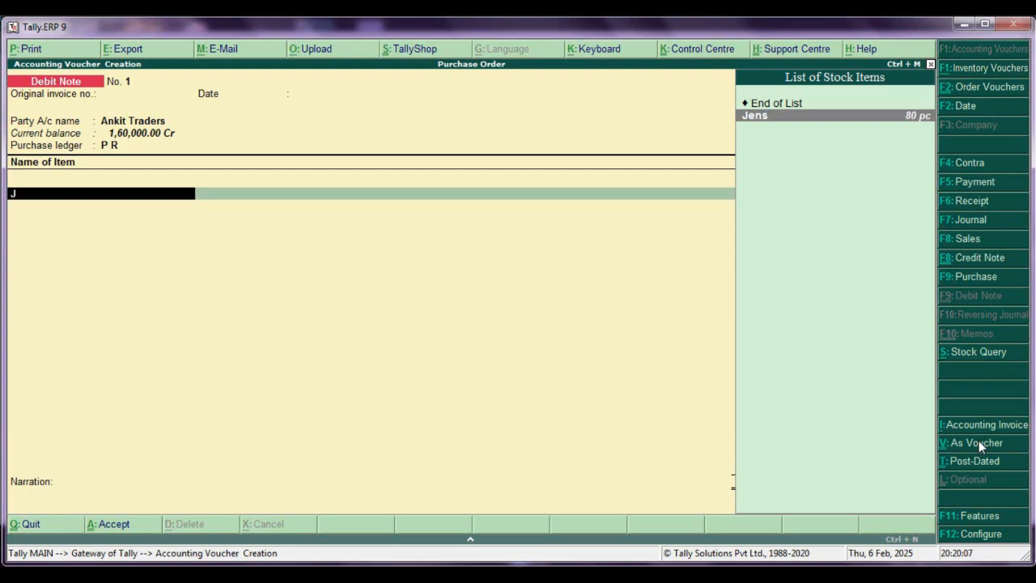
key(Return)
key(Return)
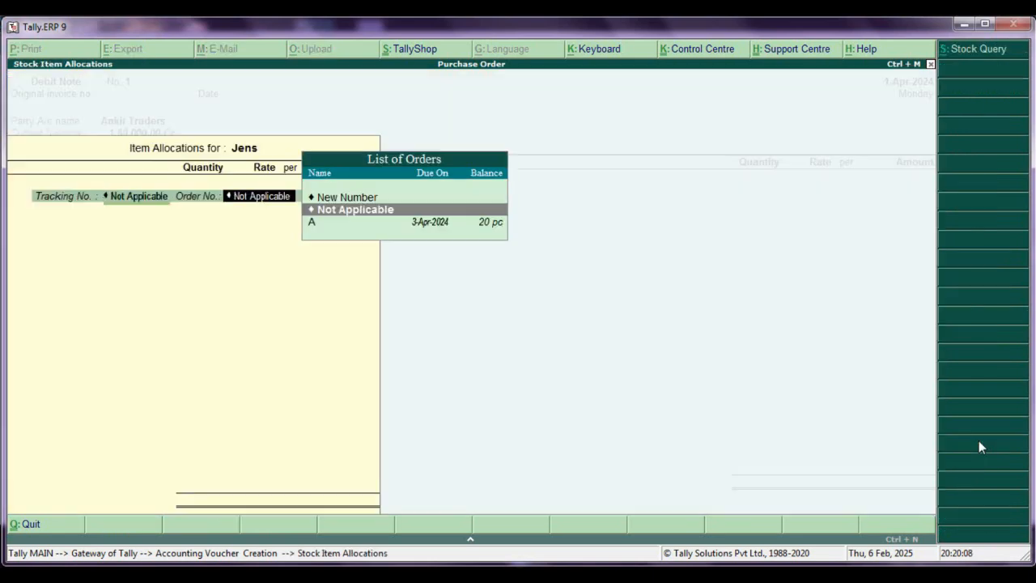
key(Down)
key(Return)
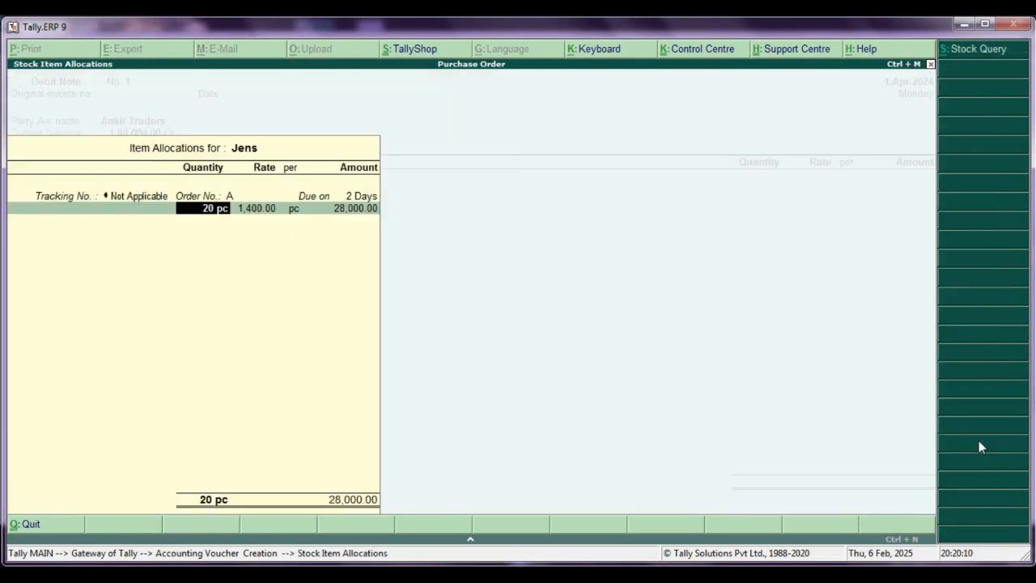
text(10)
key(Return)
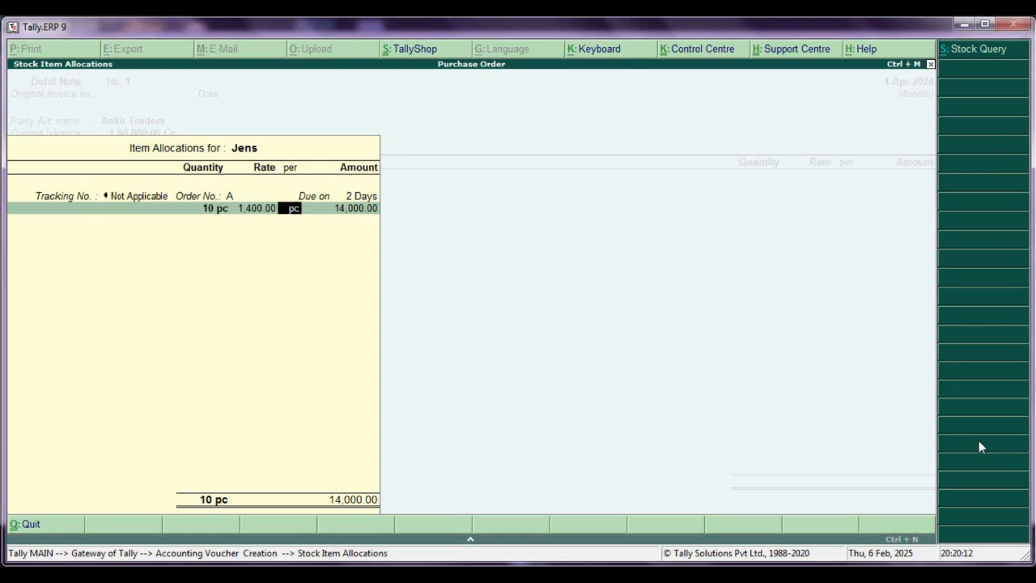
key(Return)
key(Return)
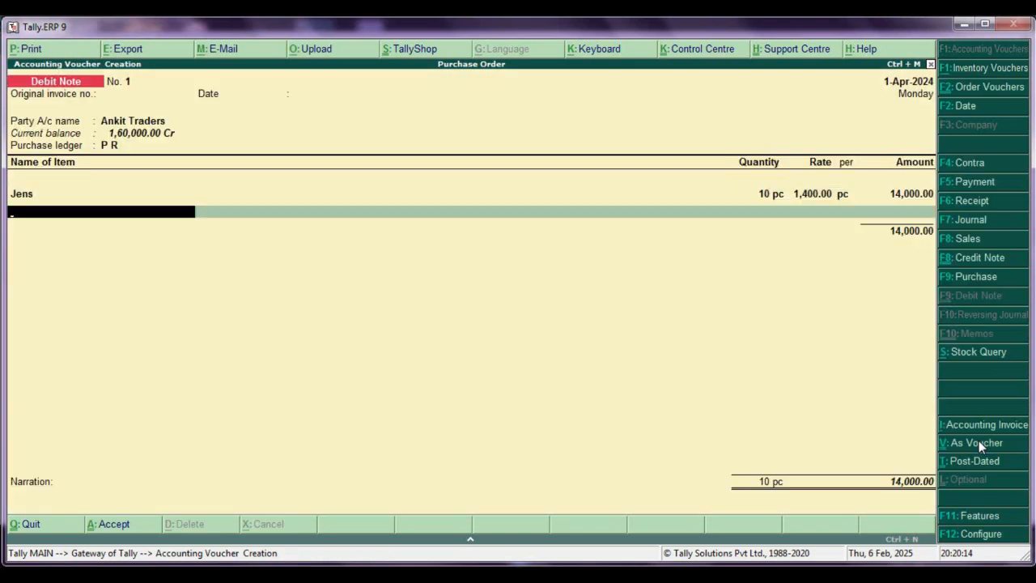
- Add Shirt to the Debit Note as 10 pc at 600 against order B, with tracking number Not Applicable
text(S)
key(Return)
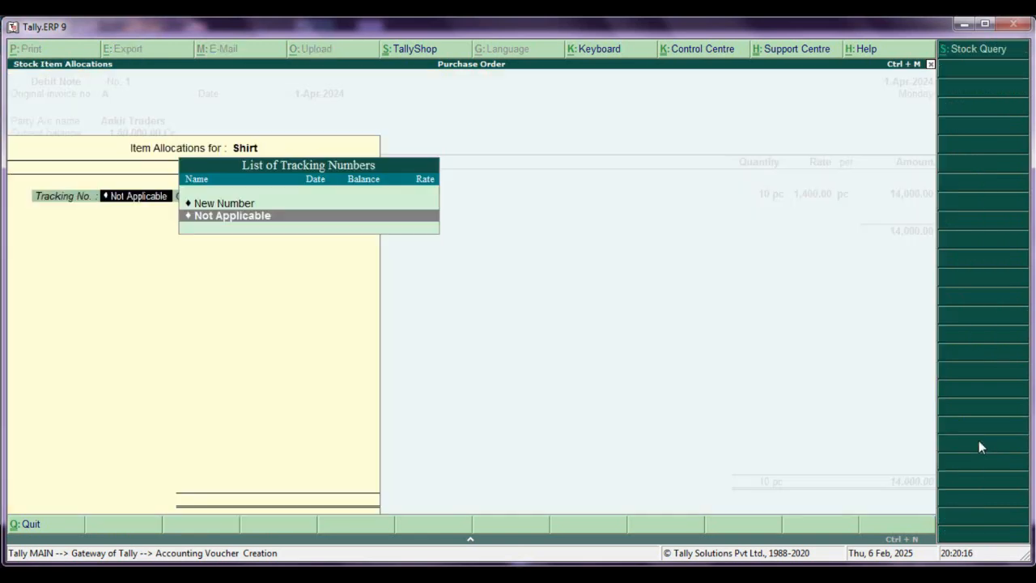
key(Return)
key(Down)
key(Return)
text(10)
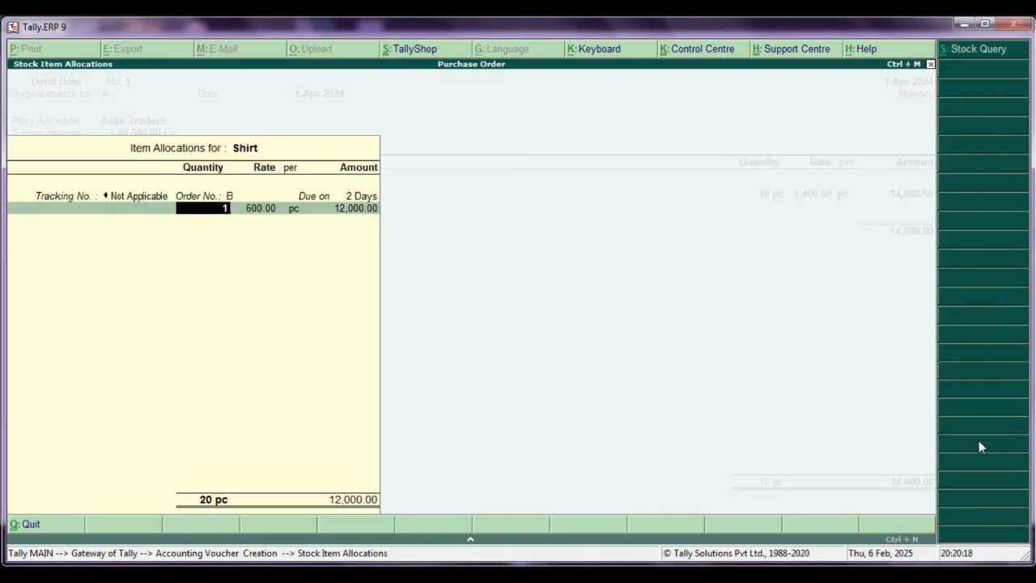
key(Return)
key(Return)
key(Return)
key(Return)
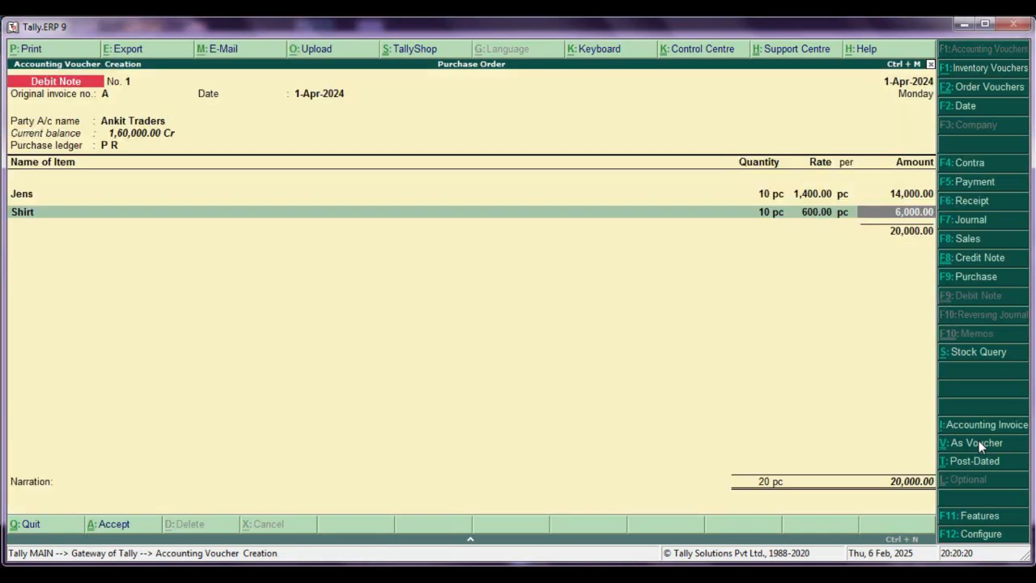
key(Return)
- End the item list, allocate the 20,000 debit for Ankit Traders as On Account and save the Debit Note
key(Return)
key(Return)
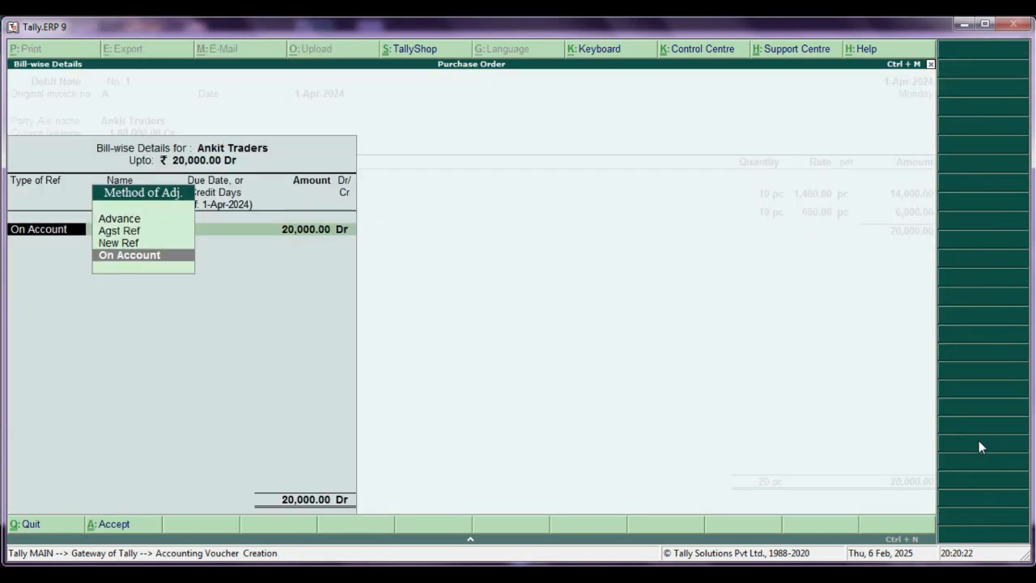
key(Return)
key(Return)
key(Return)
key(Return)
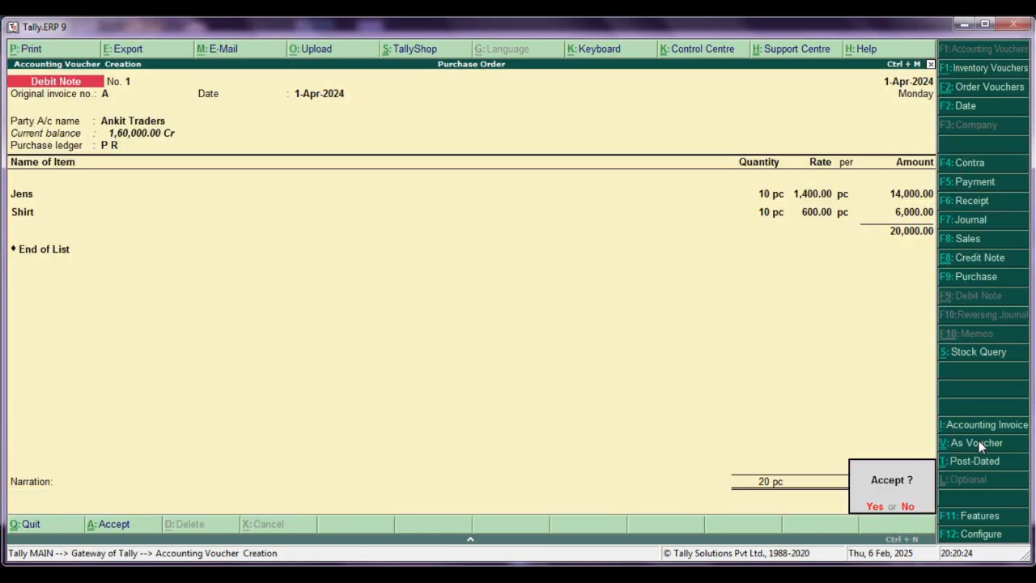
key(Return)
- Leave voucher entry and open the Stock Summary for the Clothes group
key(alt+F1)
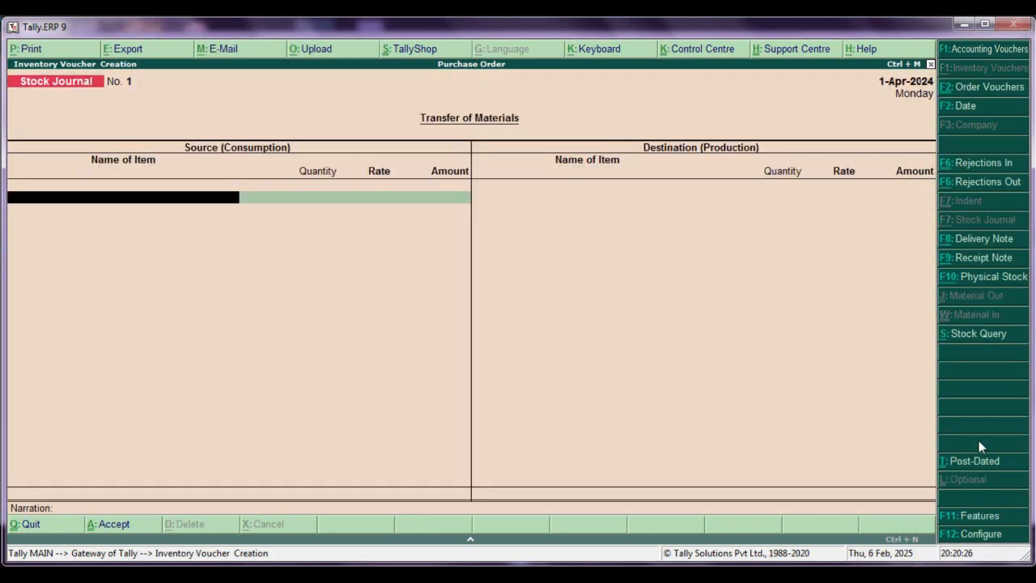
key(Escape)
key(Return)
key(Down)
key(Down)
key(Down)
key(Down)
key(Down)
key(Down)
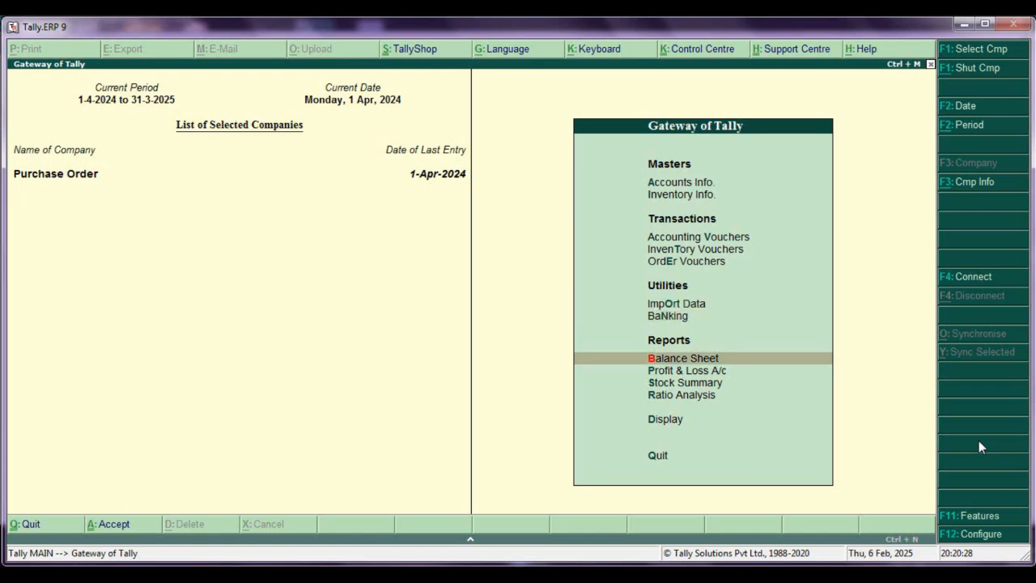
key(Return)
key(Return)
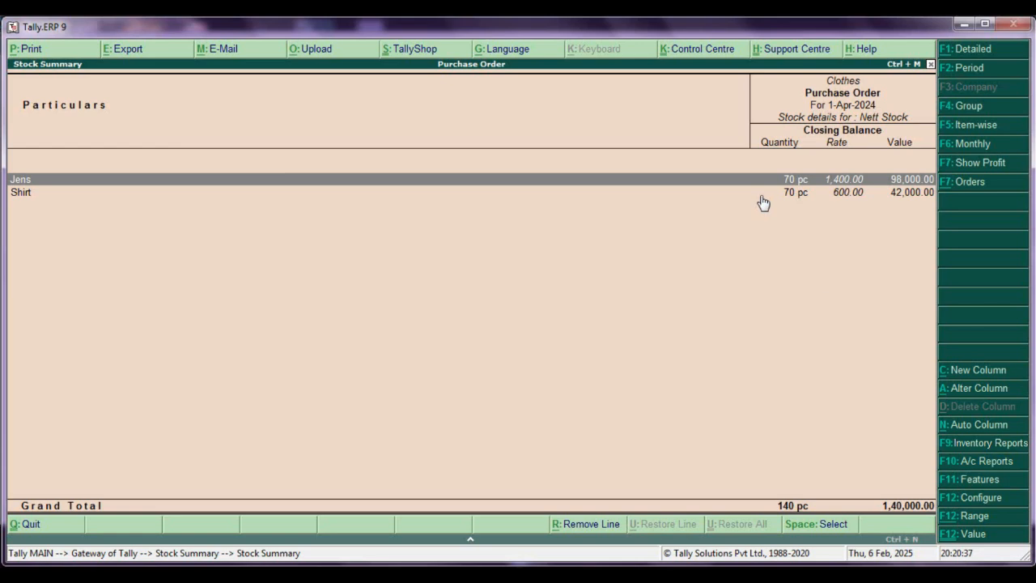
- Examine the April stock vouchers for Jens and return to the stock group summary
key(Return)
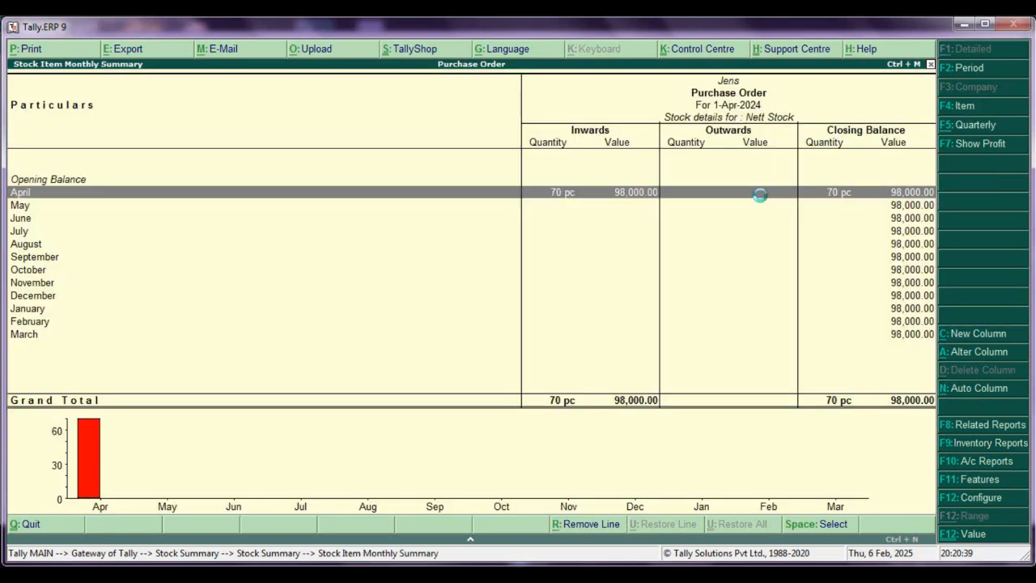
key(Return)
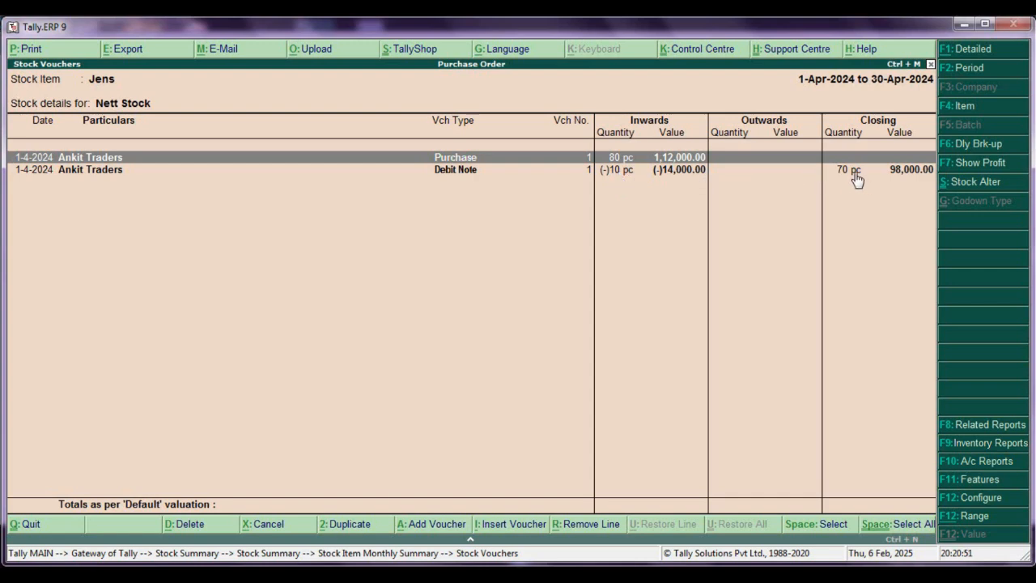
key(Escape)
key(Escape)
key(Escape)
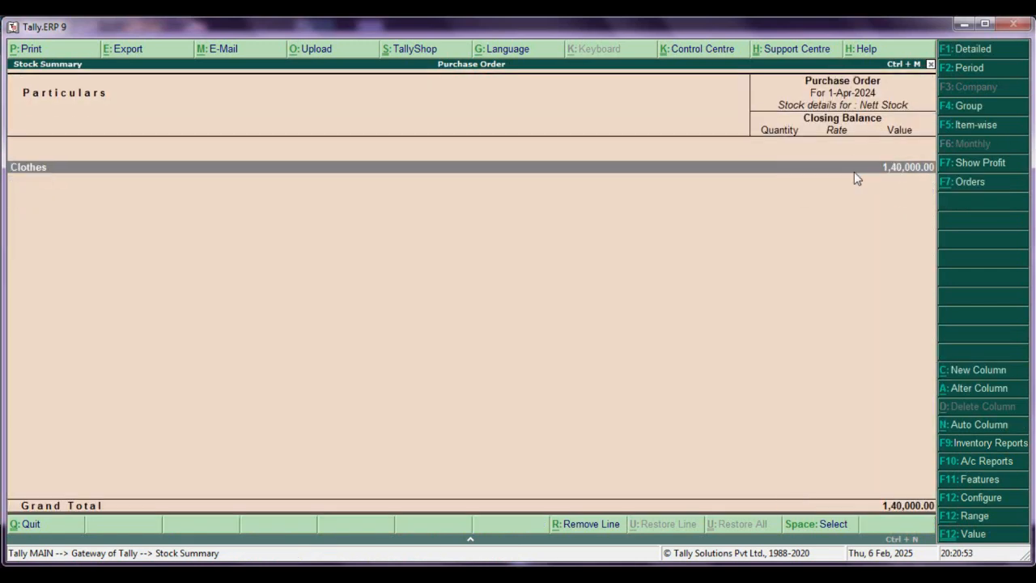
- Open the April stock vouchers for Shirt in the Clothes group to check its purchase and return entries
key(Return)
key(Down)
key(Return)
key(Return)
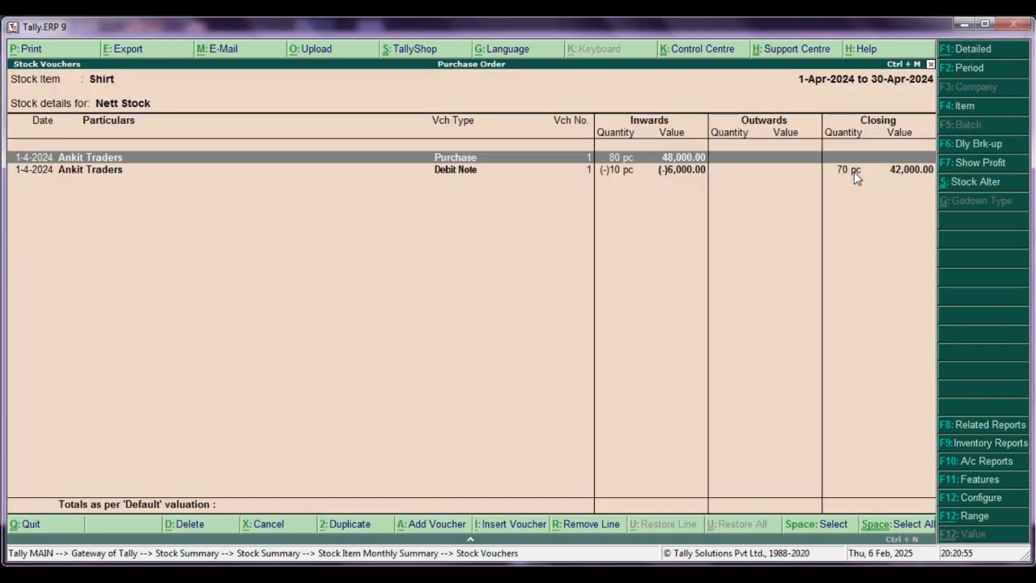